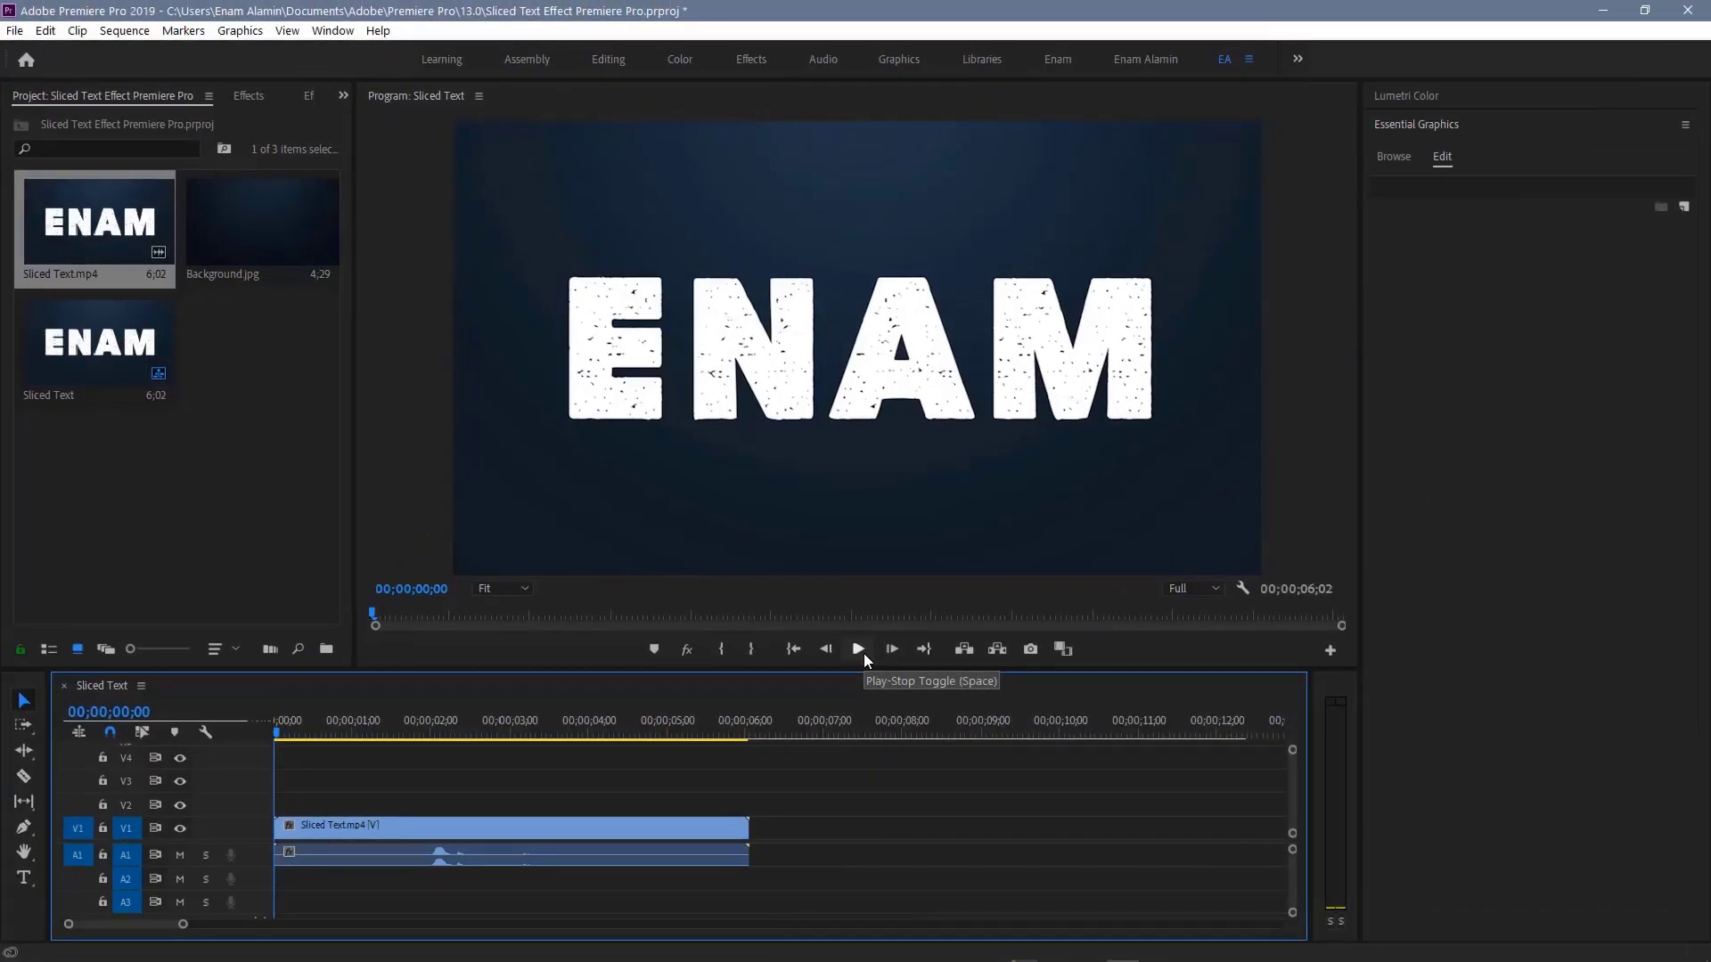
- Preview the finished sliced-text title, then delete all existing clips from the sequence
{"action": "left_click", "coordinate": [864, 654]}
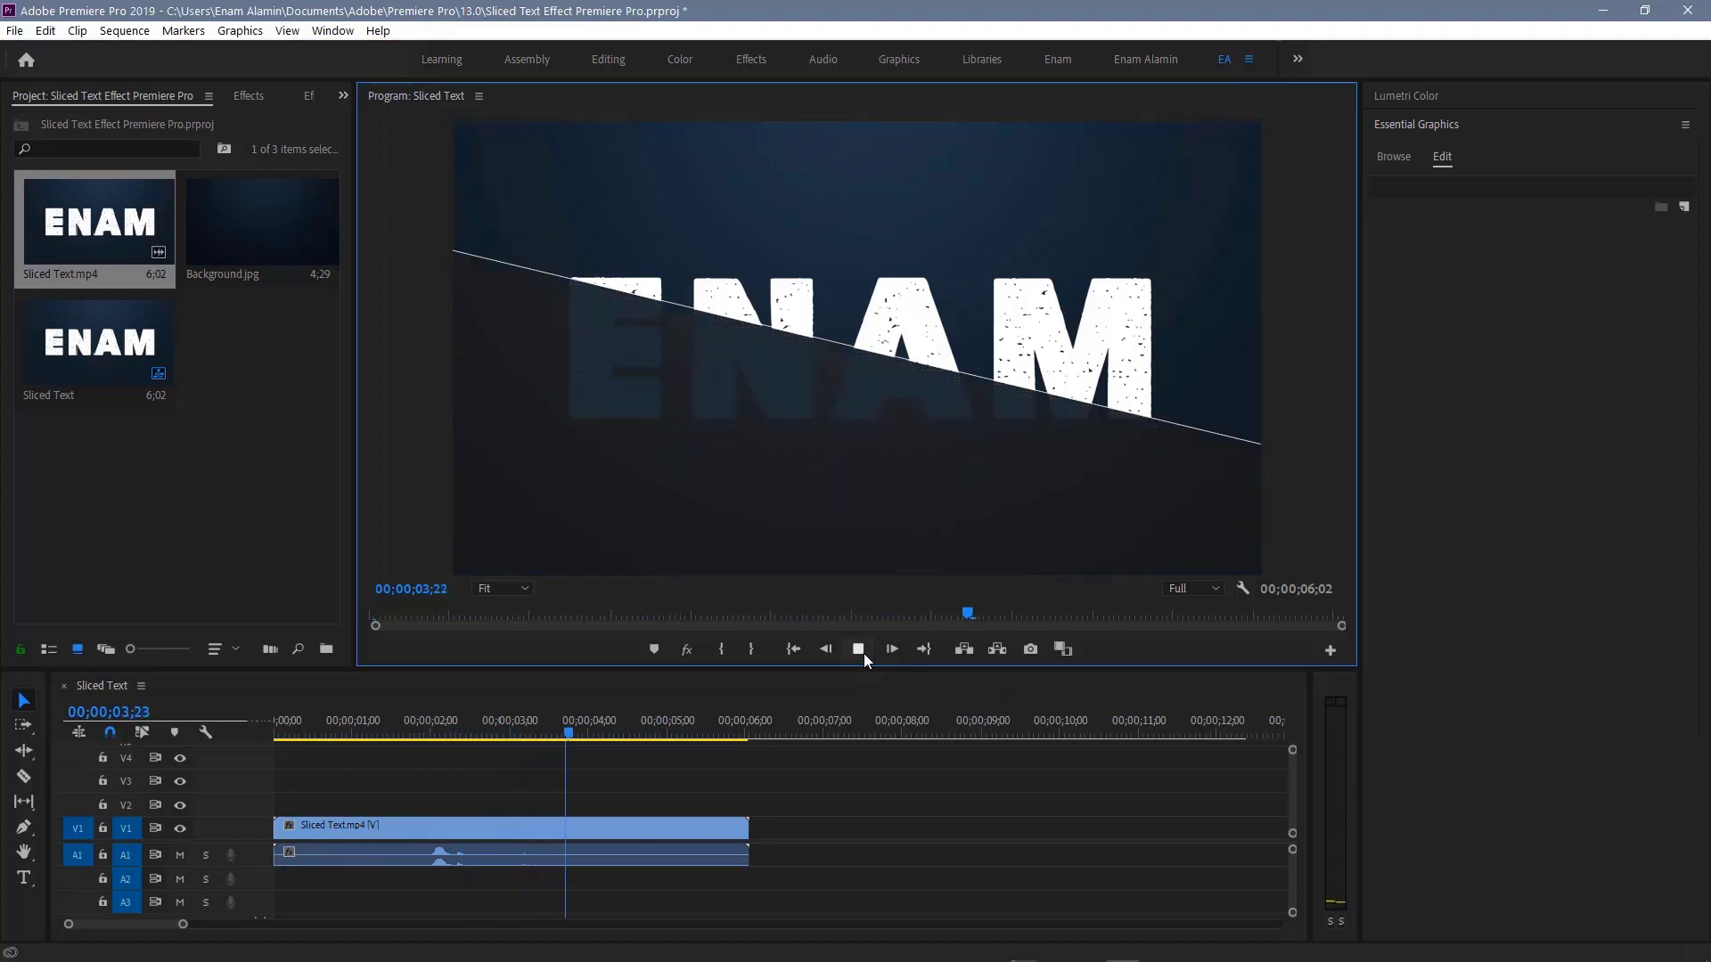
{"action": "left_click", "coordinate": [864, 654]}
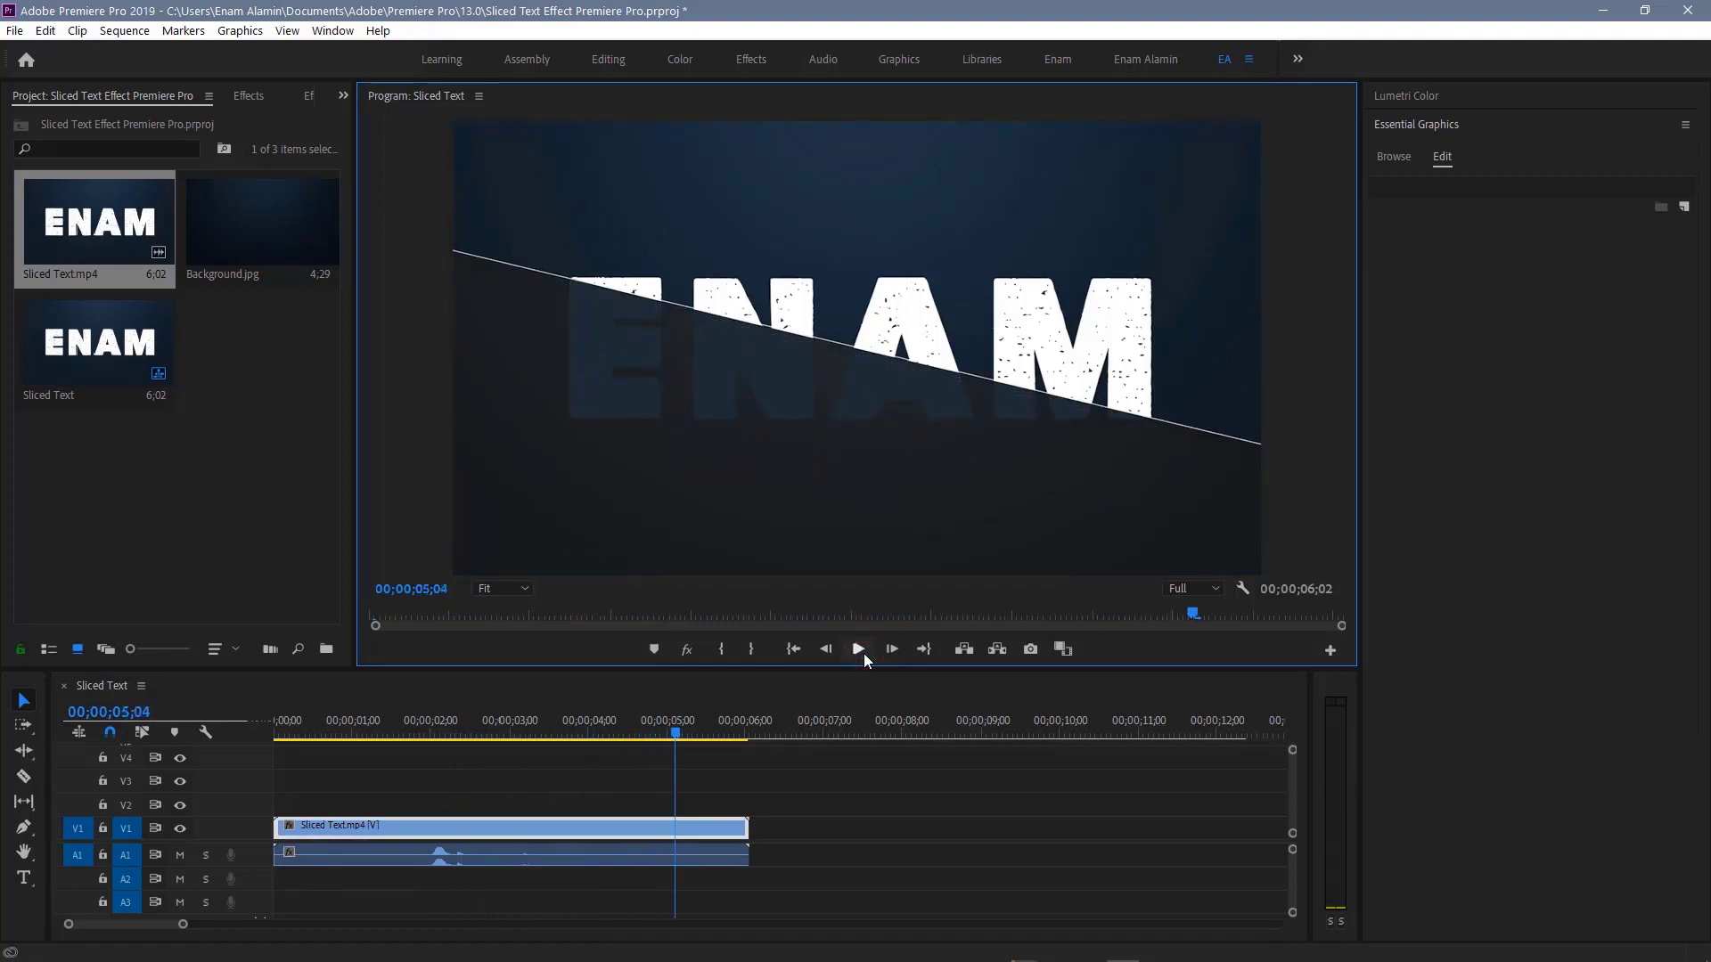
{"action": "left_click_drag", "start_coordinate": [734, 759], "coordinate": [715, 873]}
{"action": "key", "text": "Delete"}
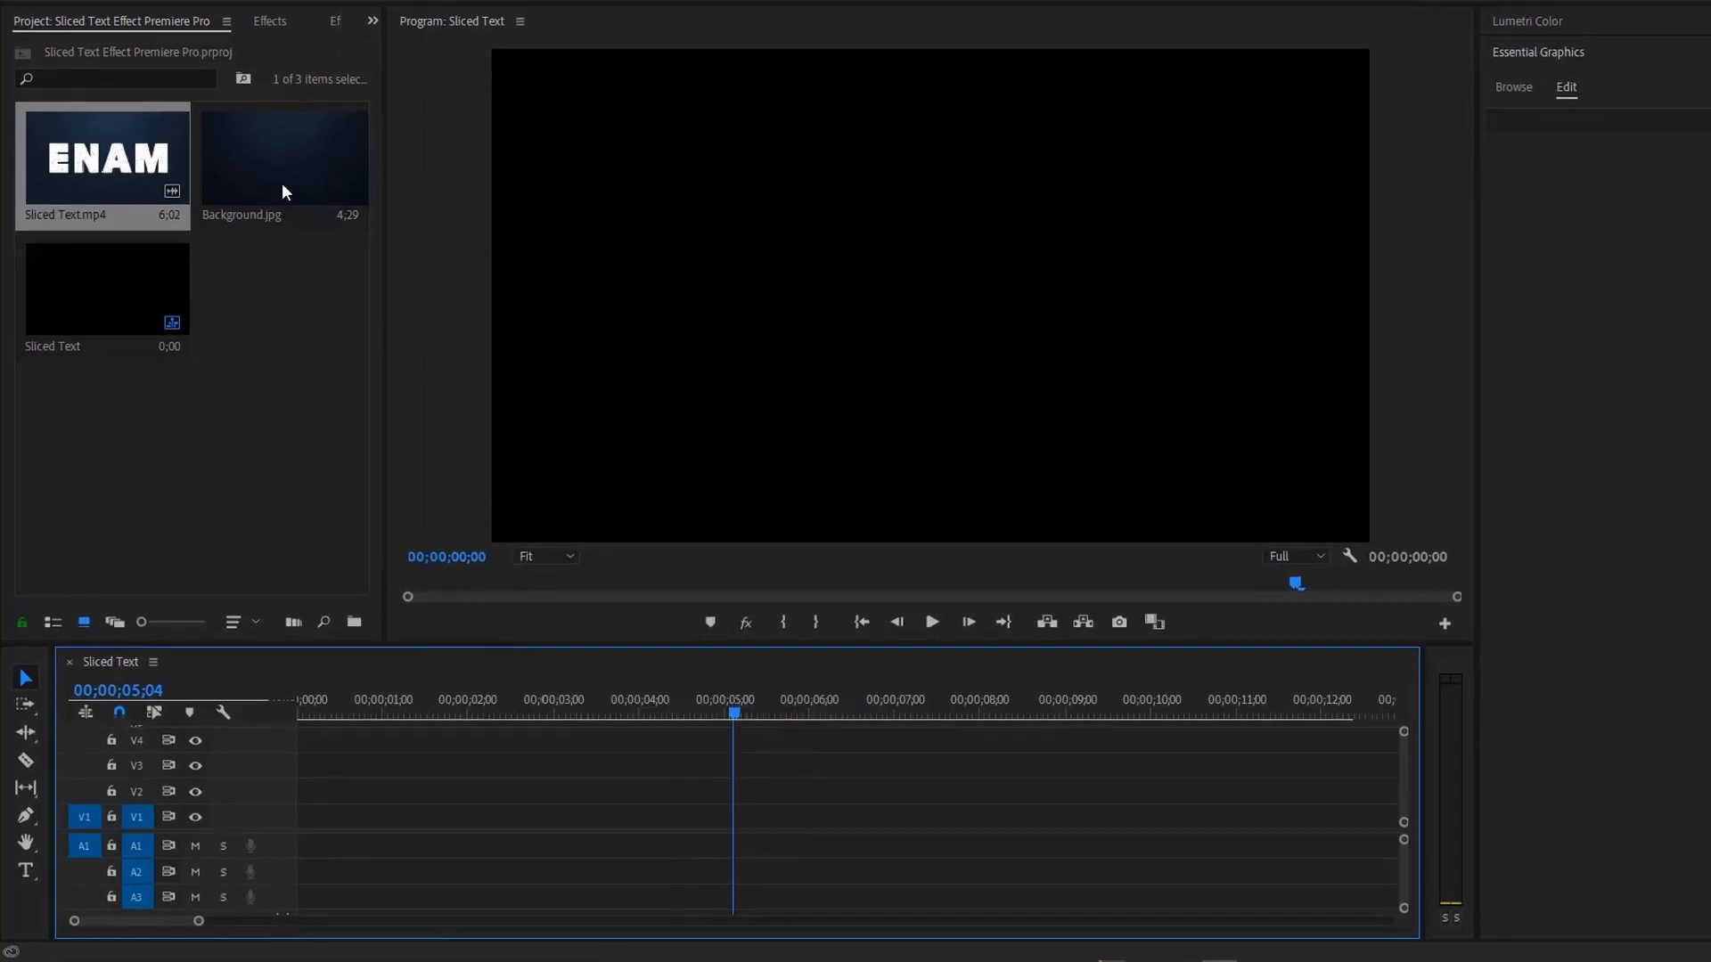
- Place Background.jpg on V1, extend it to about 8;03, and duplicate it onto V2
{"action": "left_click_drag", "start_coordinate": [282, 183], "coordinate": [285, 813]}
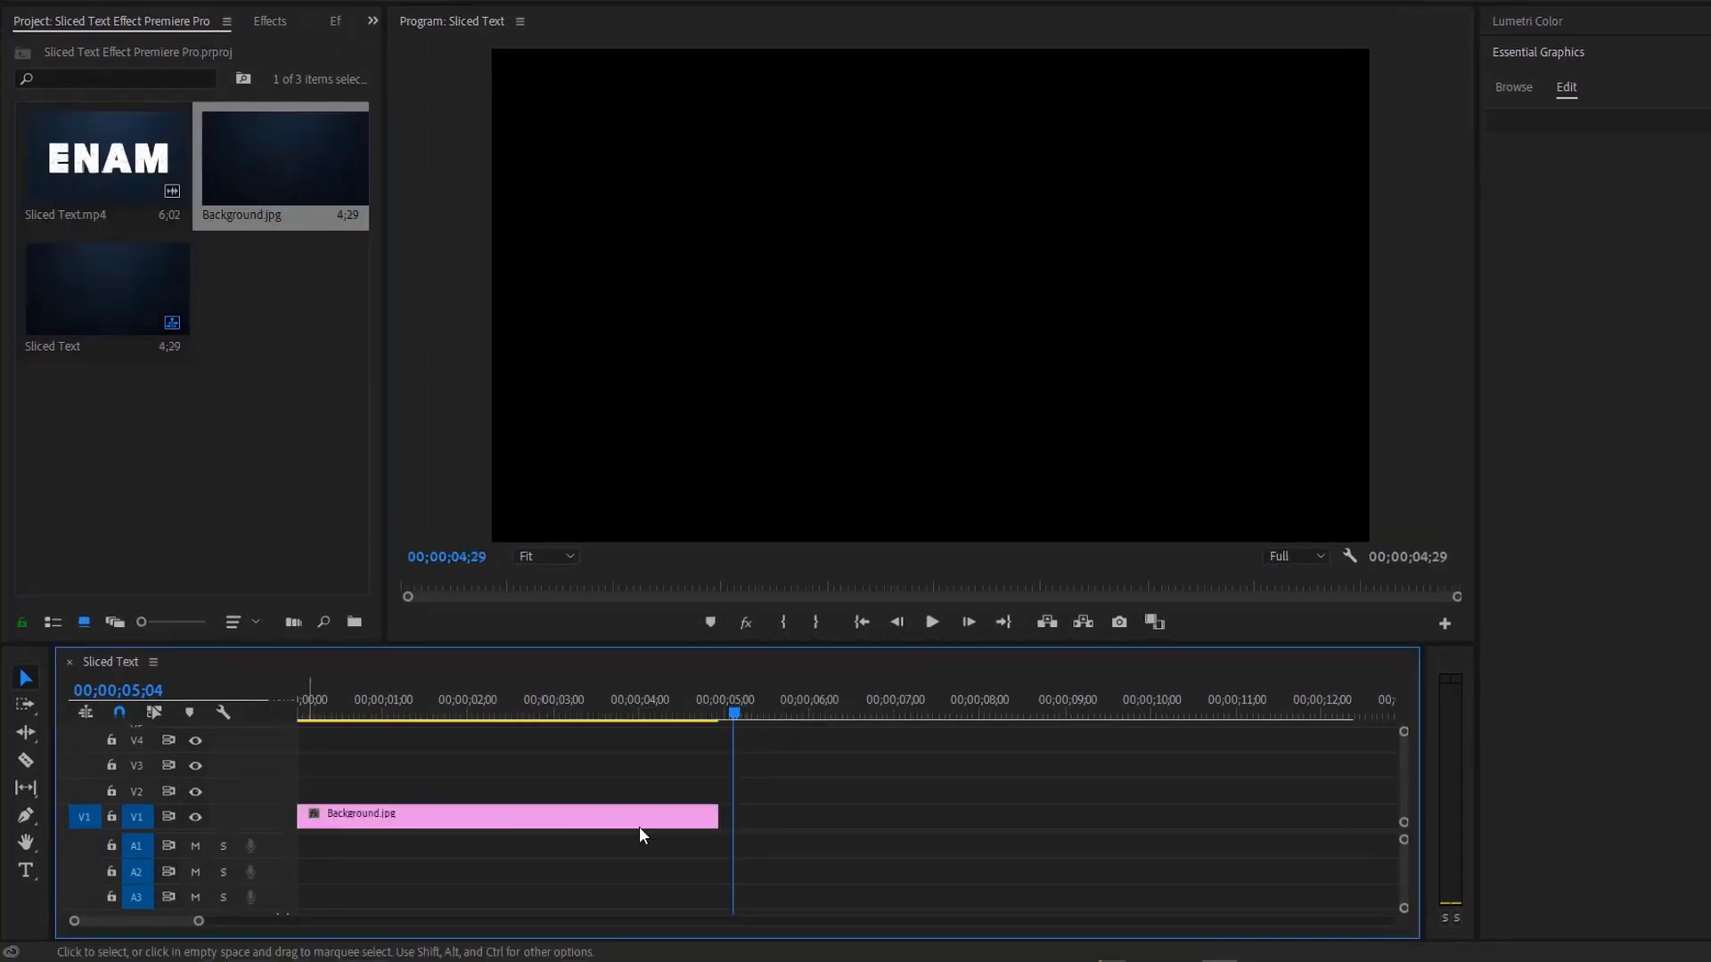
{"action": "left_click_drag", "start_coordinate": [719, 815], "coordinate": [979, 792]}
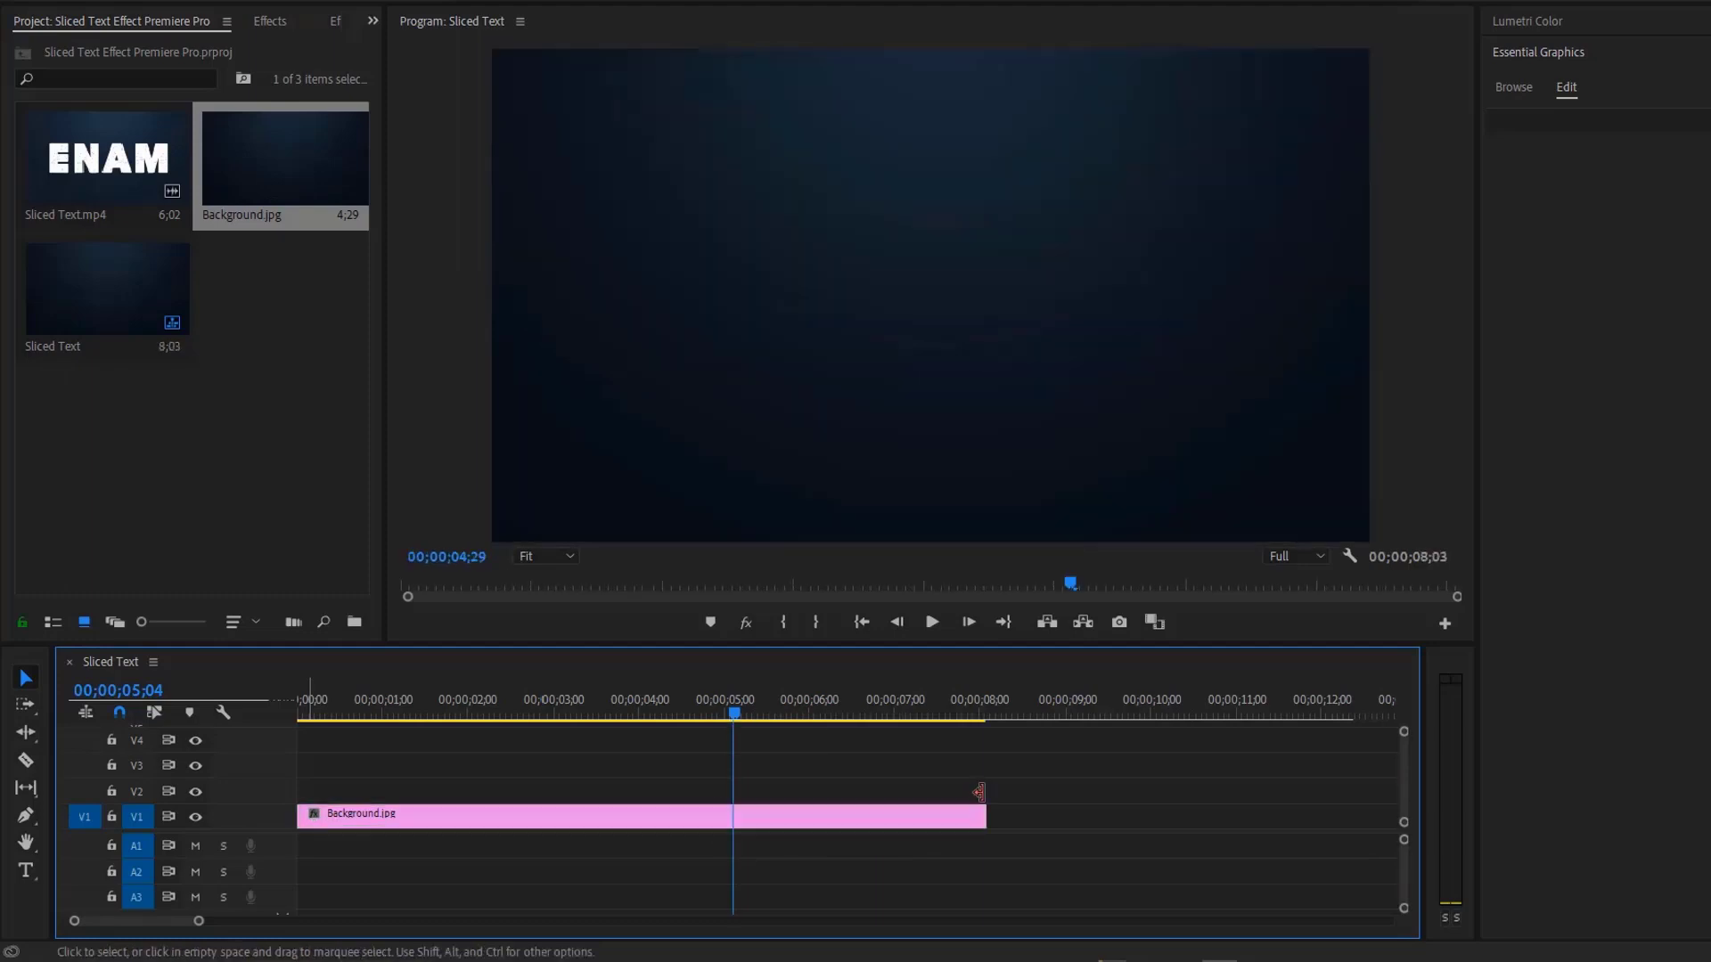
{"action": "left_click", "coordinate": [624, 817]}
{"action": "left_click_drag", "start_coordinate": [595, 819], "coordinate": [603, 802]}
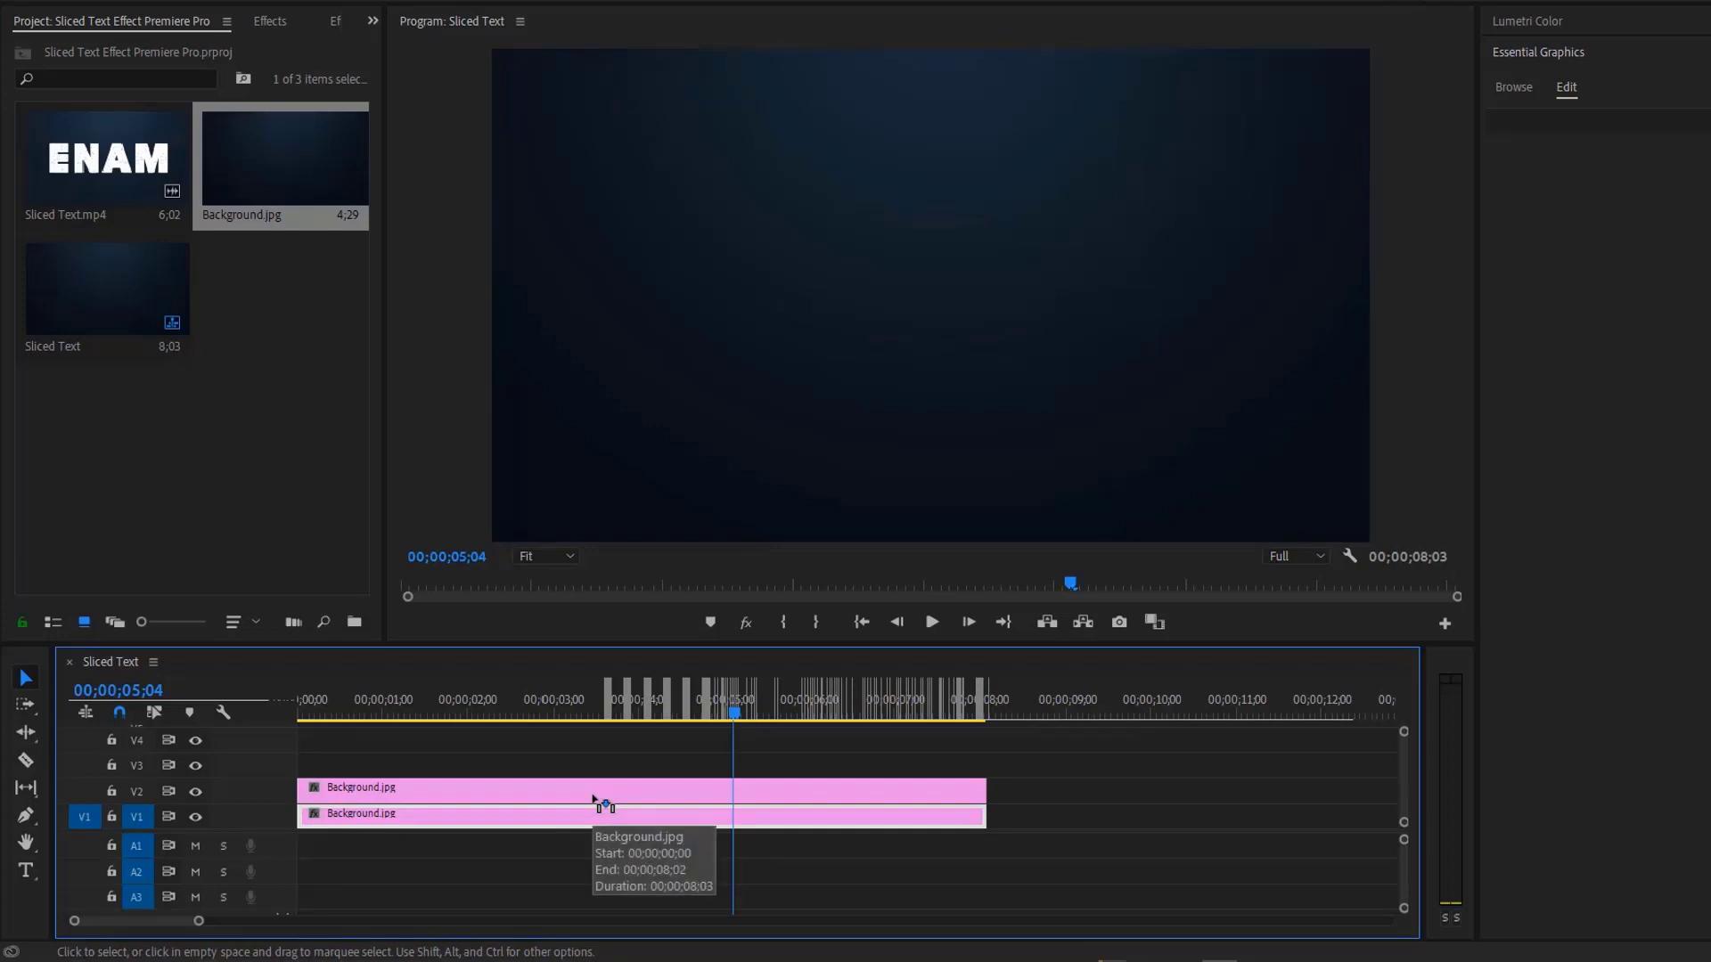
- Type 'SLICED' in a text box across the upper frame, keeping the Here Just Now font
{"action": "left_click", "coordinate": [24, 871]}
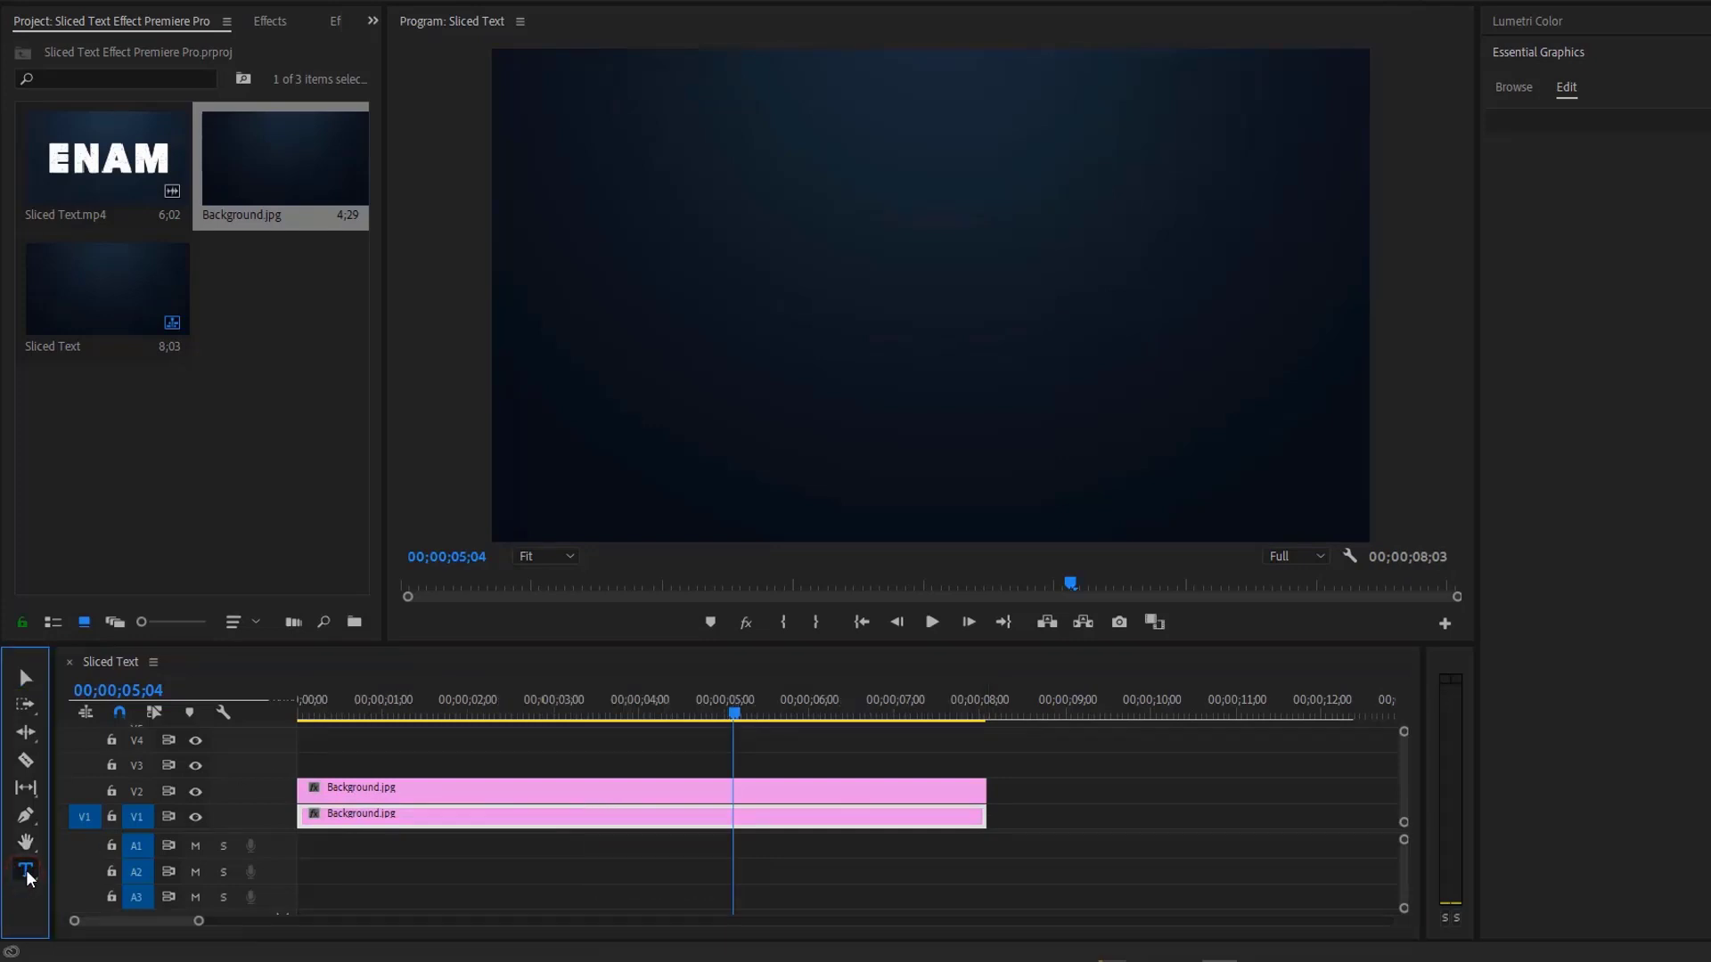
{"action": "left_click_drag", "start_coordinate": [497, 178], "coordinate": [1337, 416]}
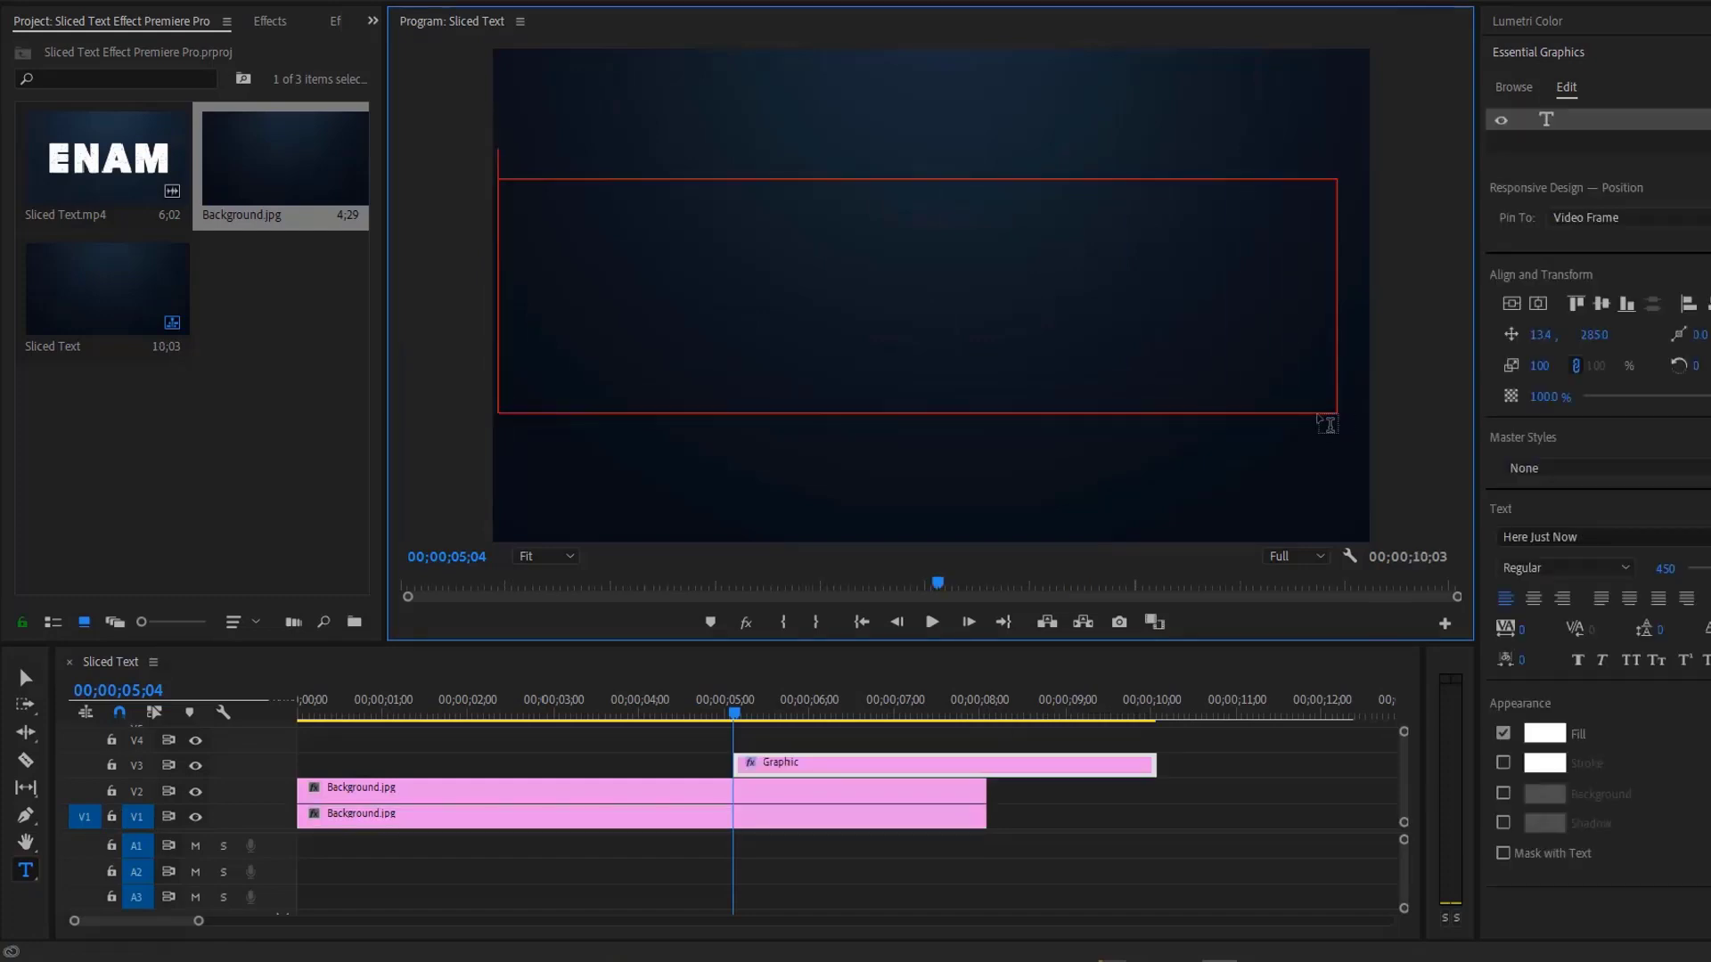
{"action": "type", "text": "SLICED"}
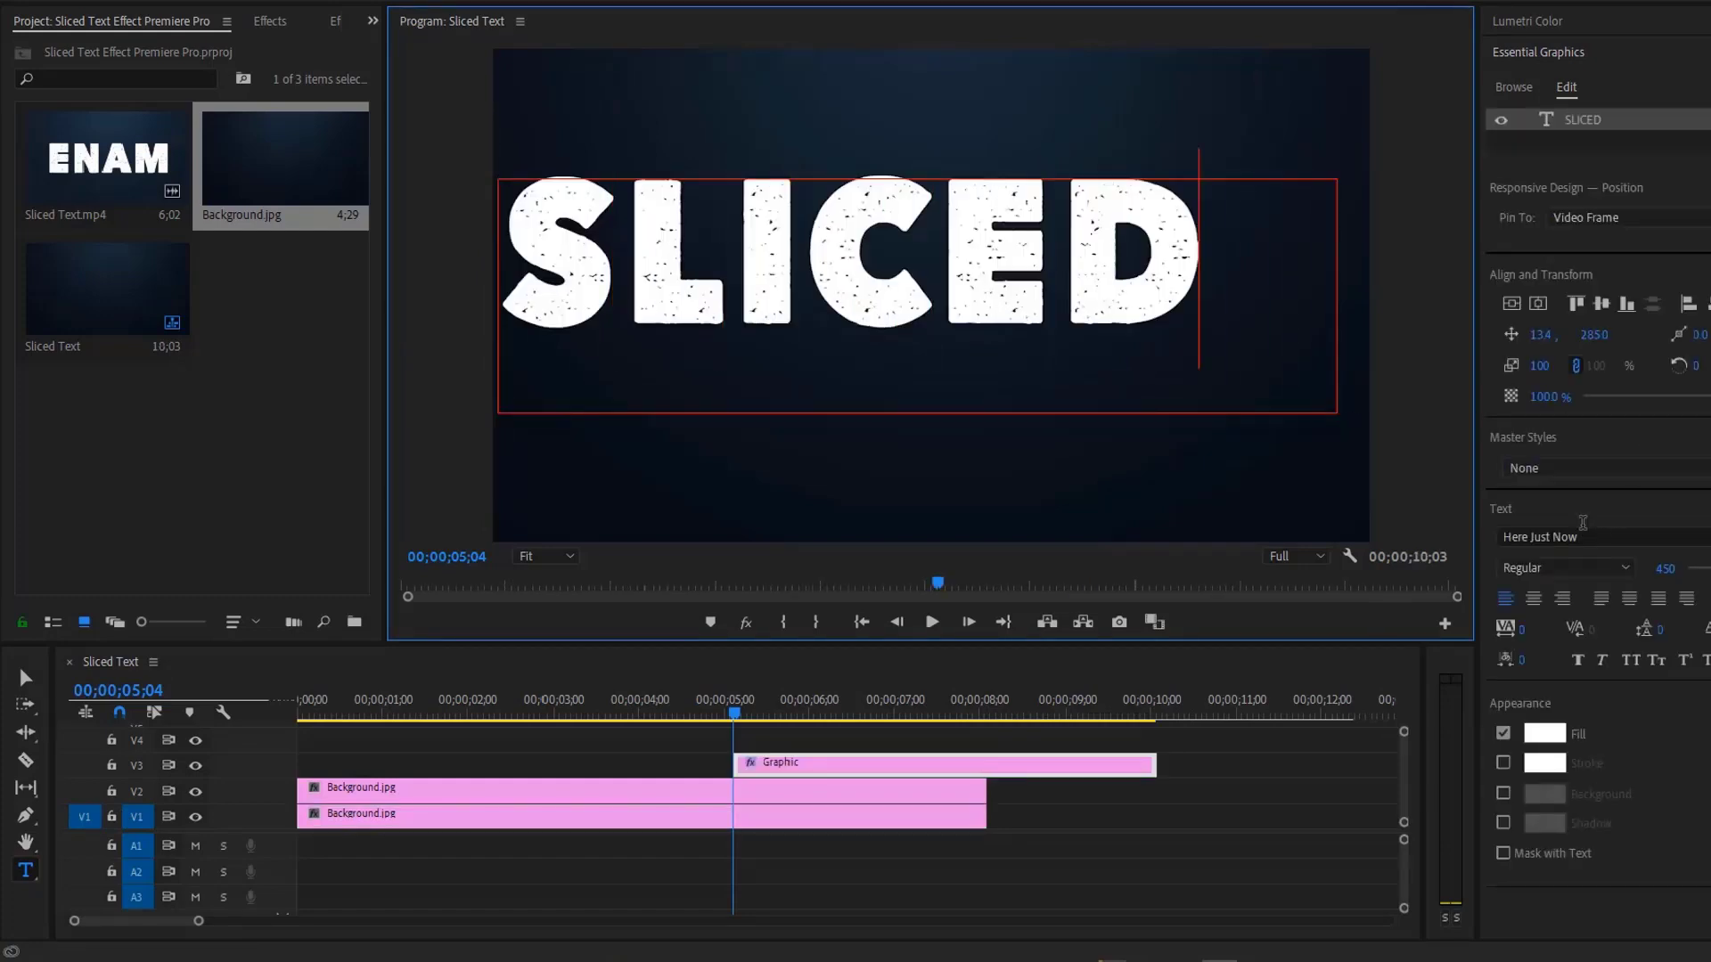
{"action": "left_click", "coordinate": [1612, 536]}
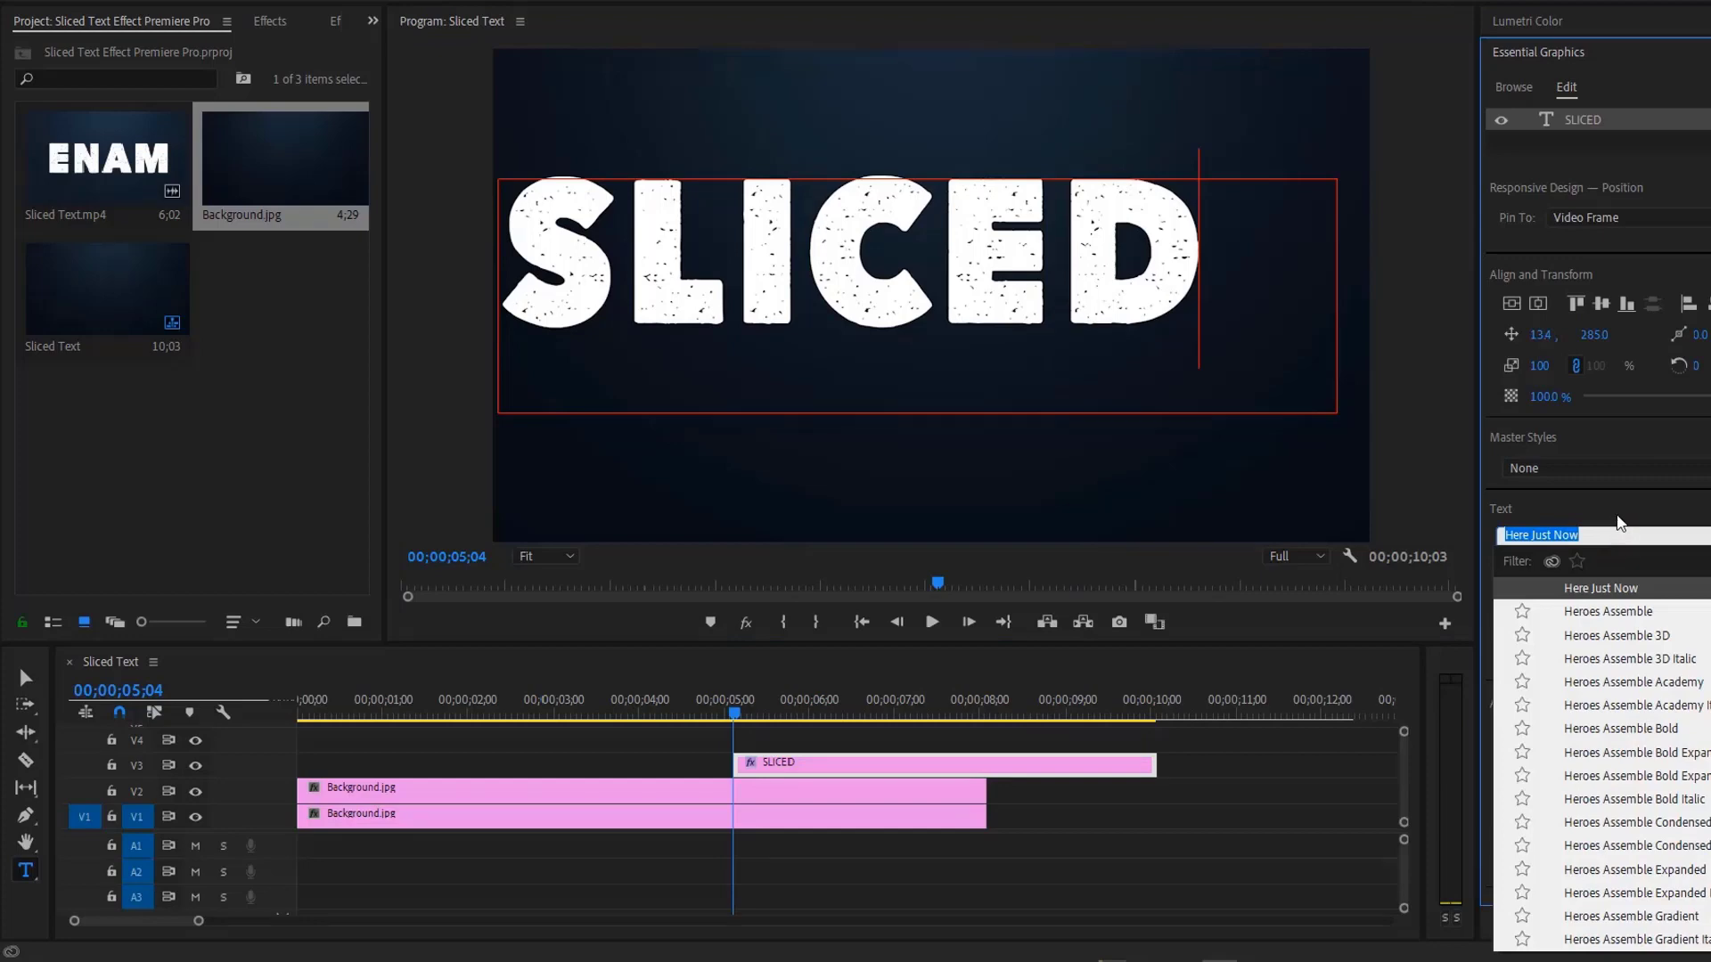
{"action": "key", "text": "Escape"}
- Fit and centre the SLICED title, starting it at 0 and stretching it to the backgrounds' length
{"action": "key", "text": "v"}
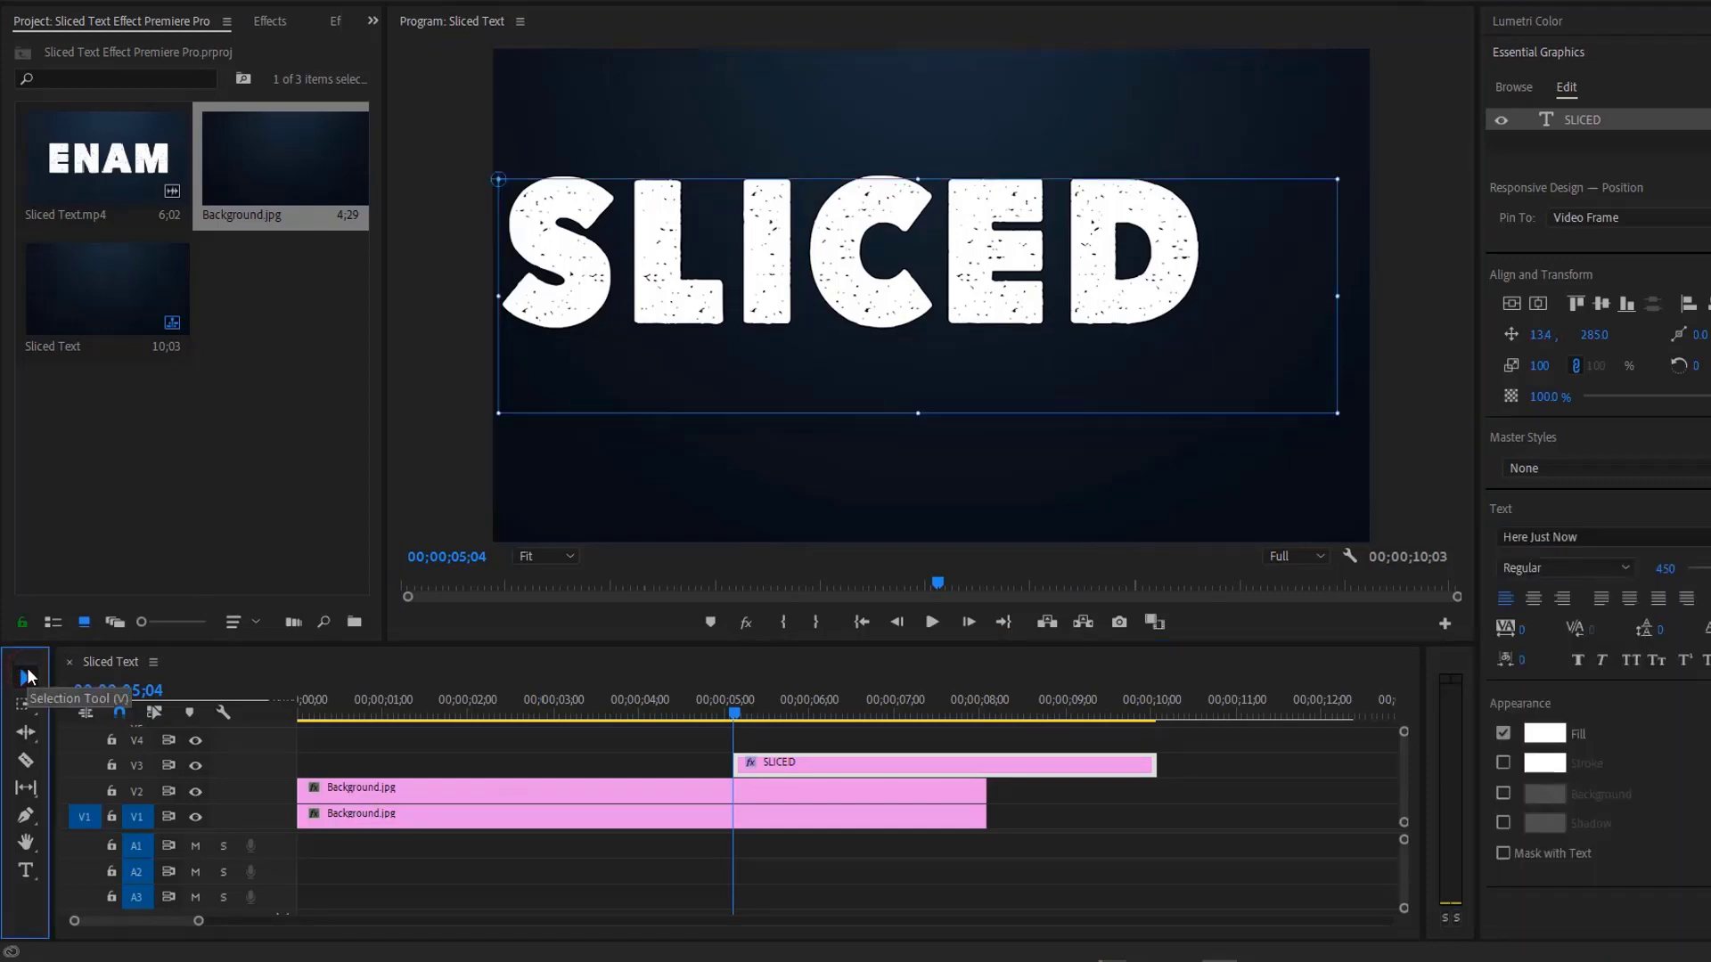
{"action": "left_click_drag", "start_coordinate": [1337, 412], "coordinate": [1217, 331]}
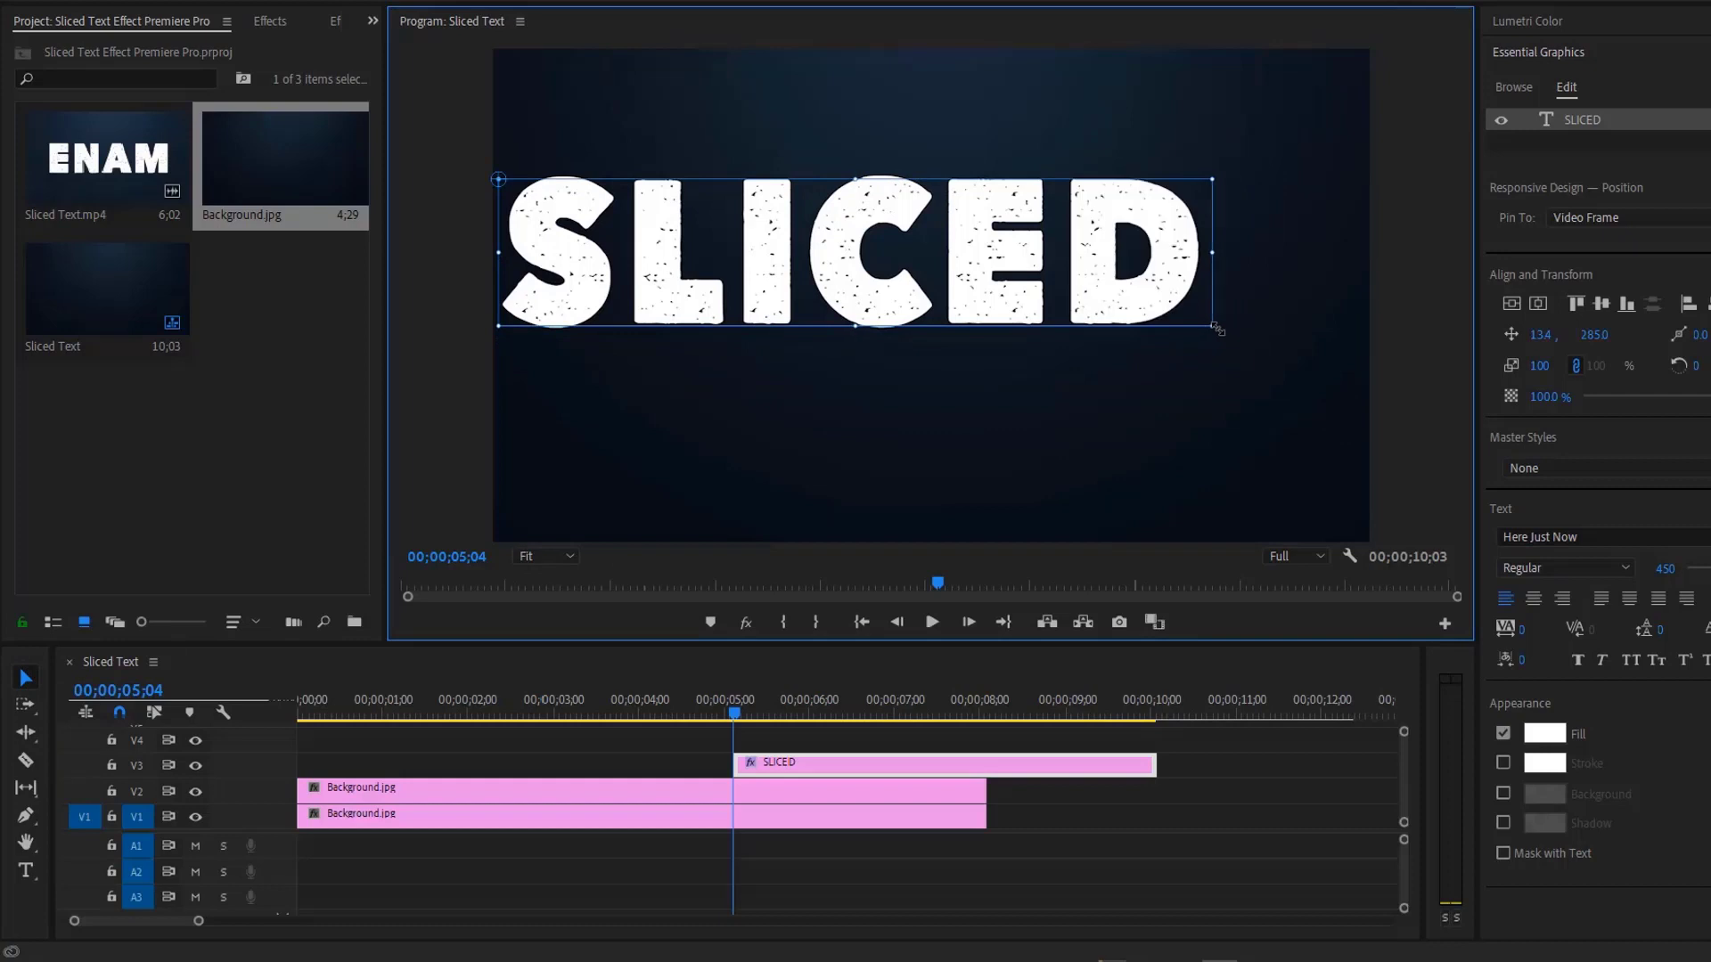
{"action": "left_click", "coordinate": [1509, 305]}
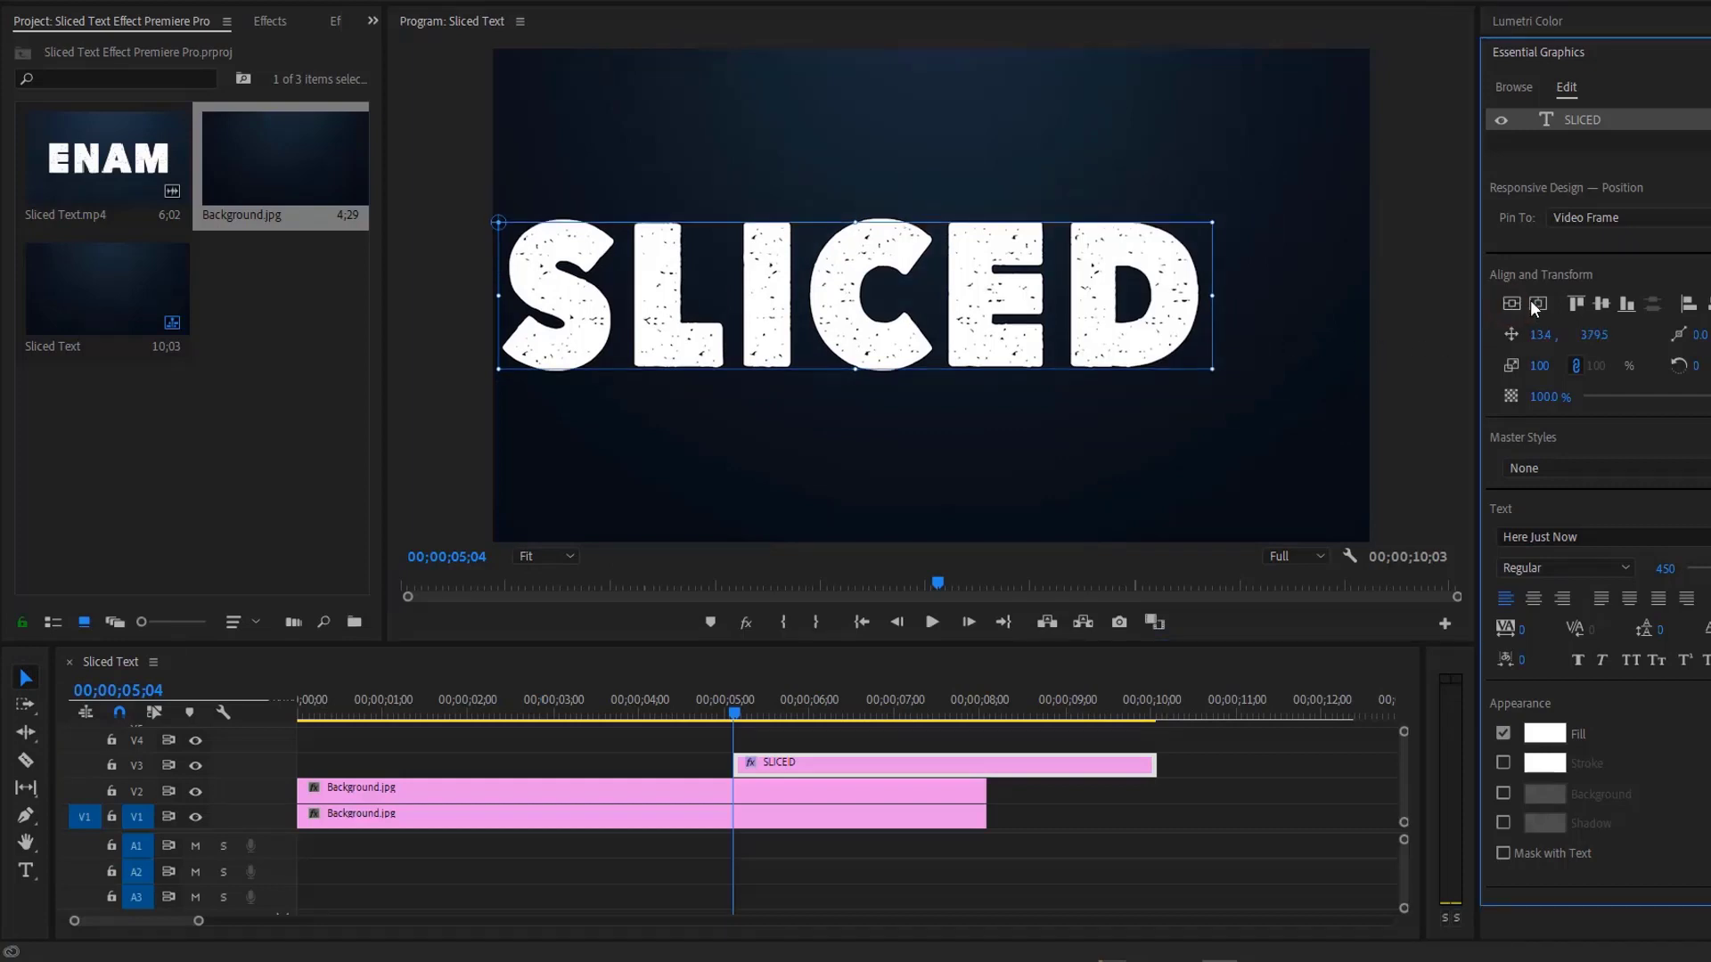
{"action": "left_click", "coordinate": [1533, 303]}
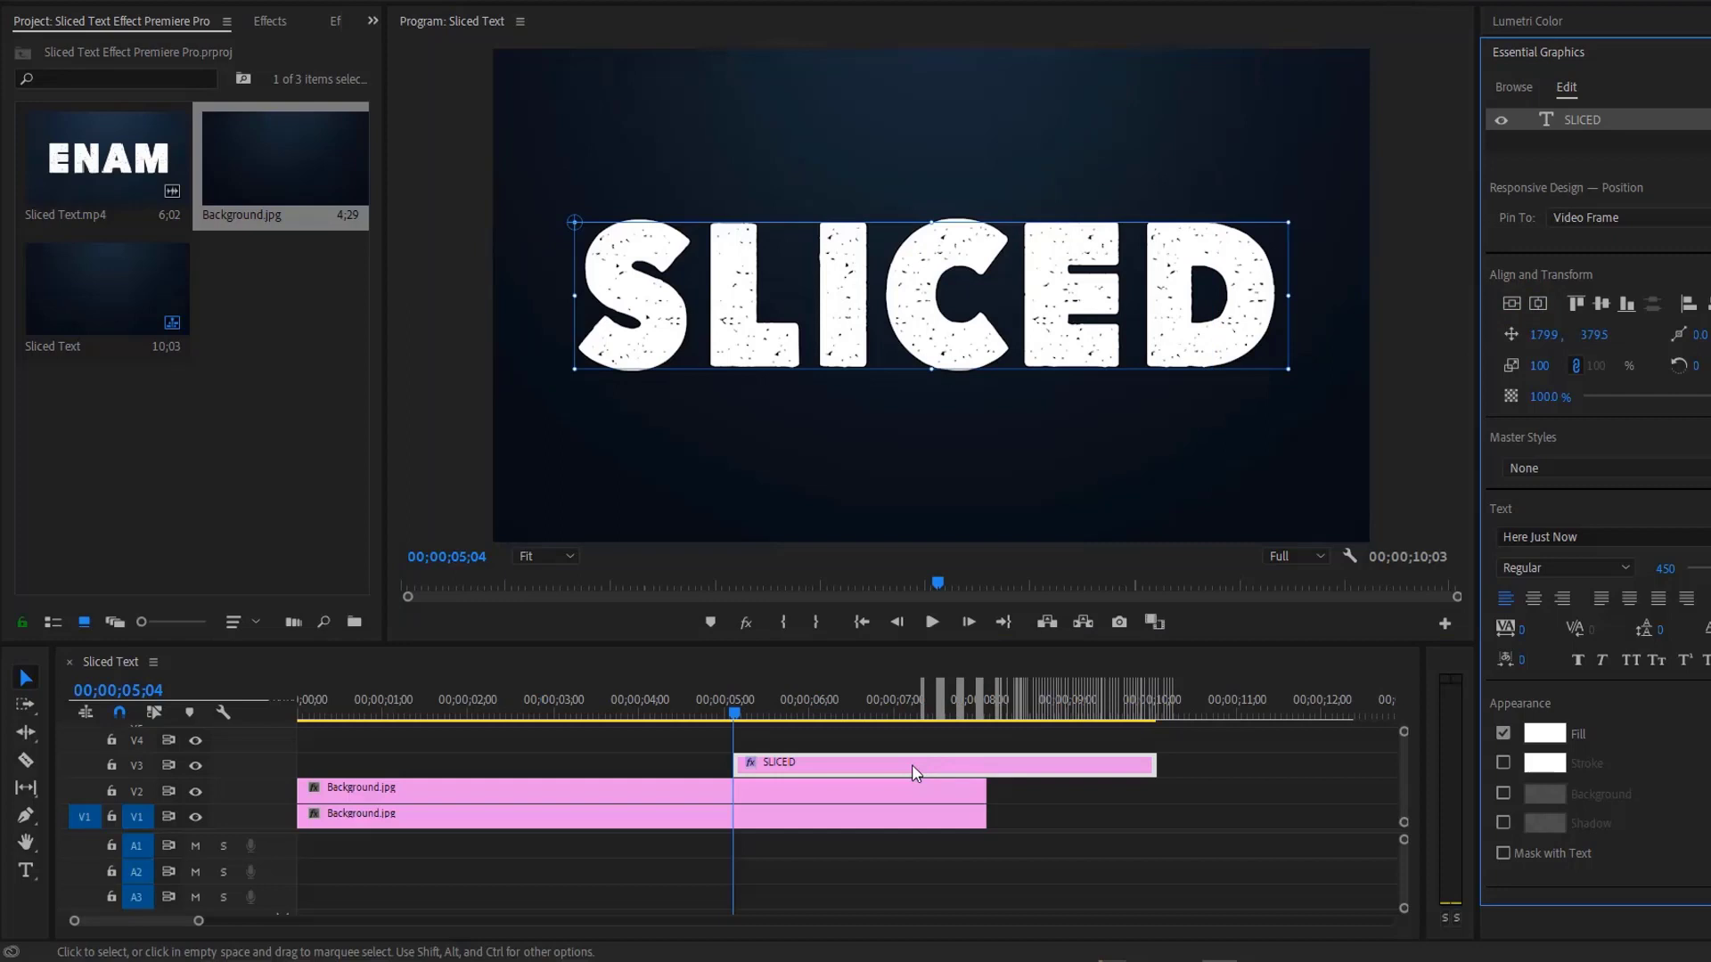
{"action": "left_click_drag", "start_coordinate": [908, 775], "coordinate": [462, 776]}
{"action": "left_click_drag", "start_coordinate": [717, 764], "coordinate": [987, 760]}
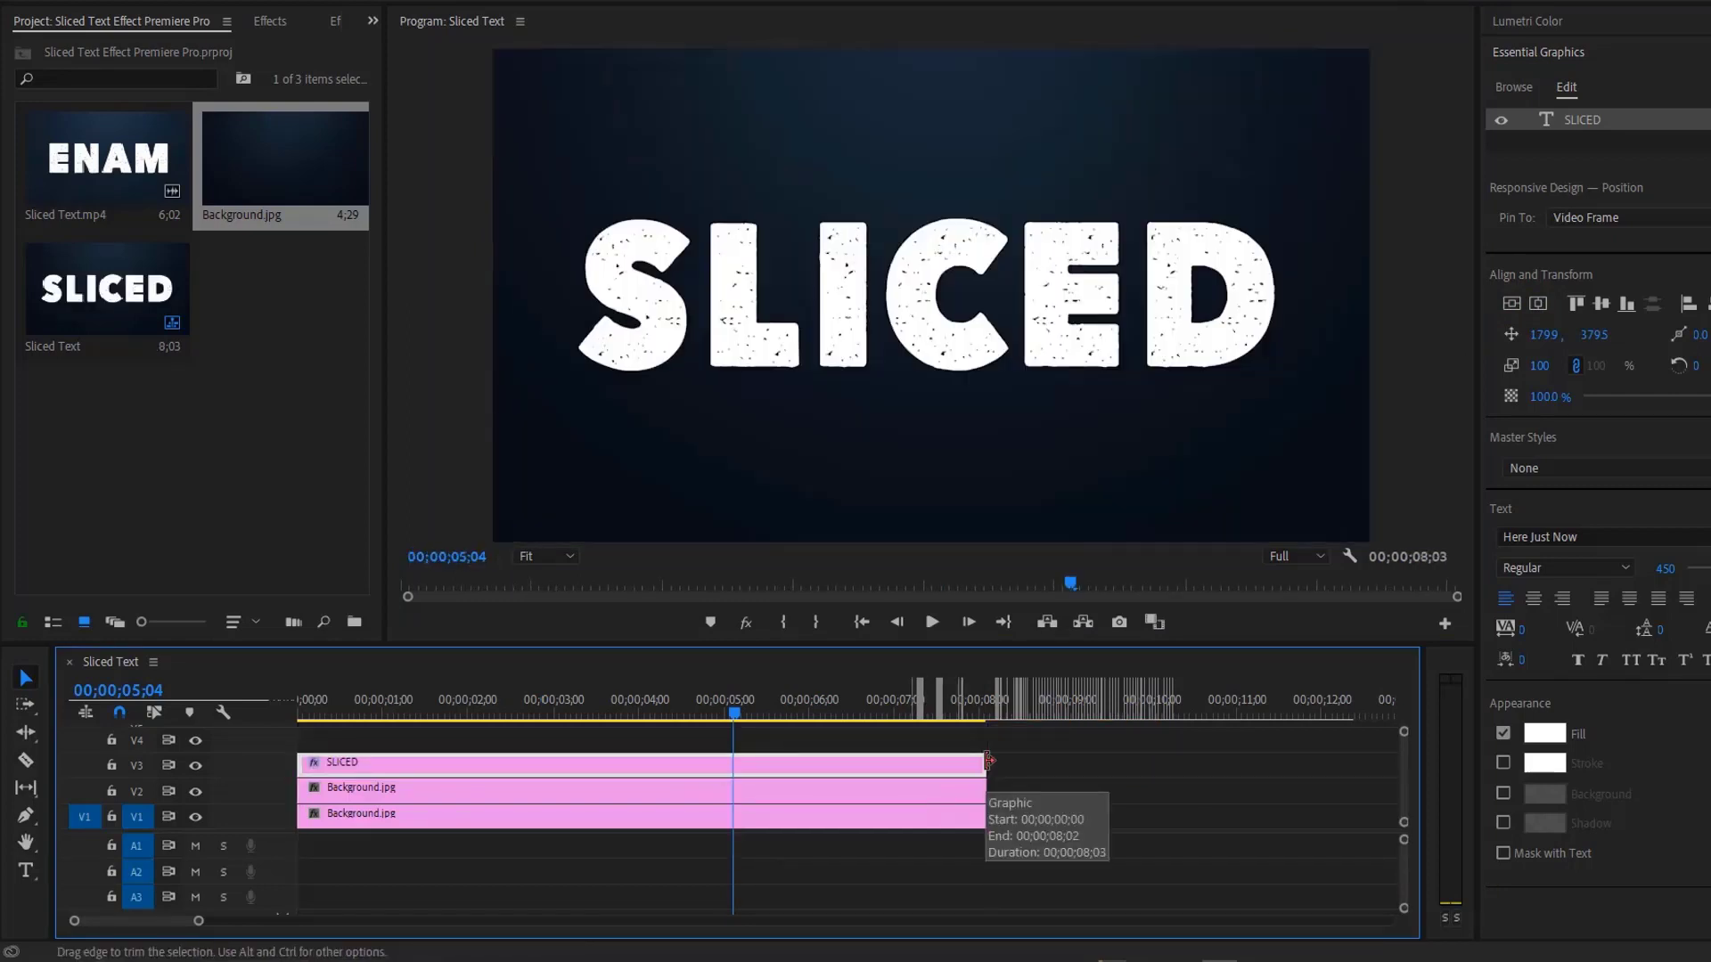
- Collapse the title's text properties and begin a freeform mask under Opacity
{"action": "left_click", "coordinate": [339, 21]}
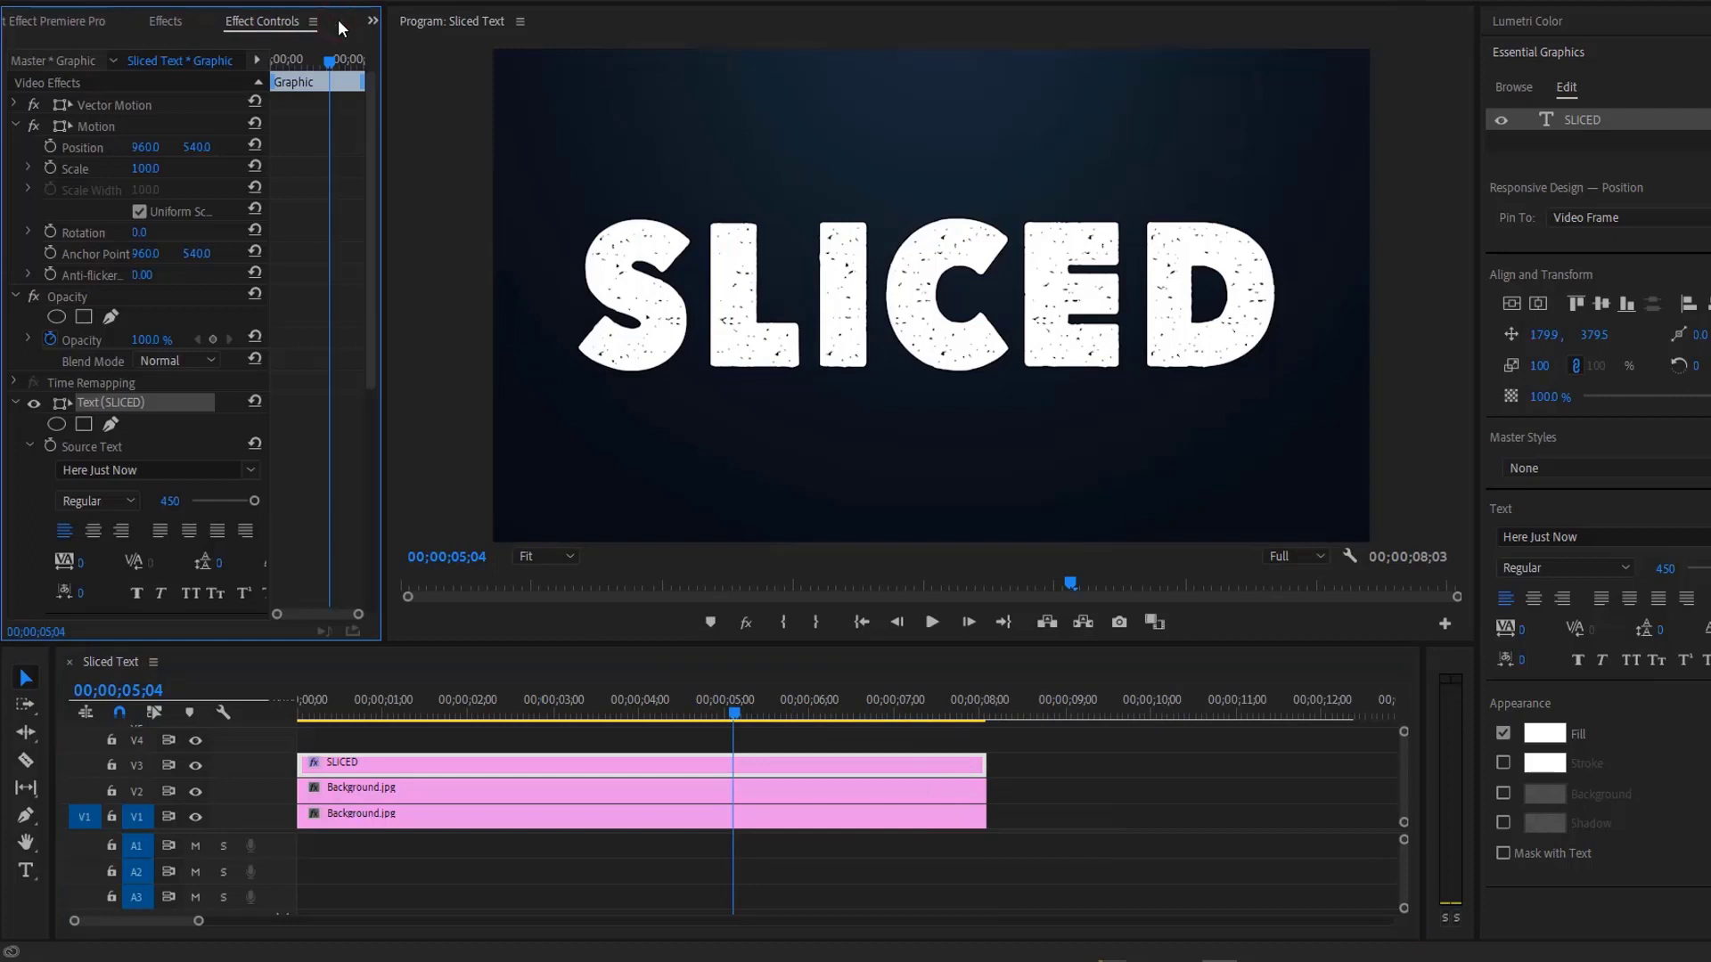
{"action": "left_click", "coordinate": [20, 402]}
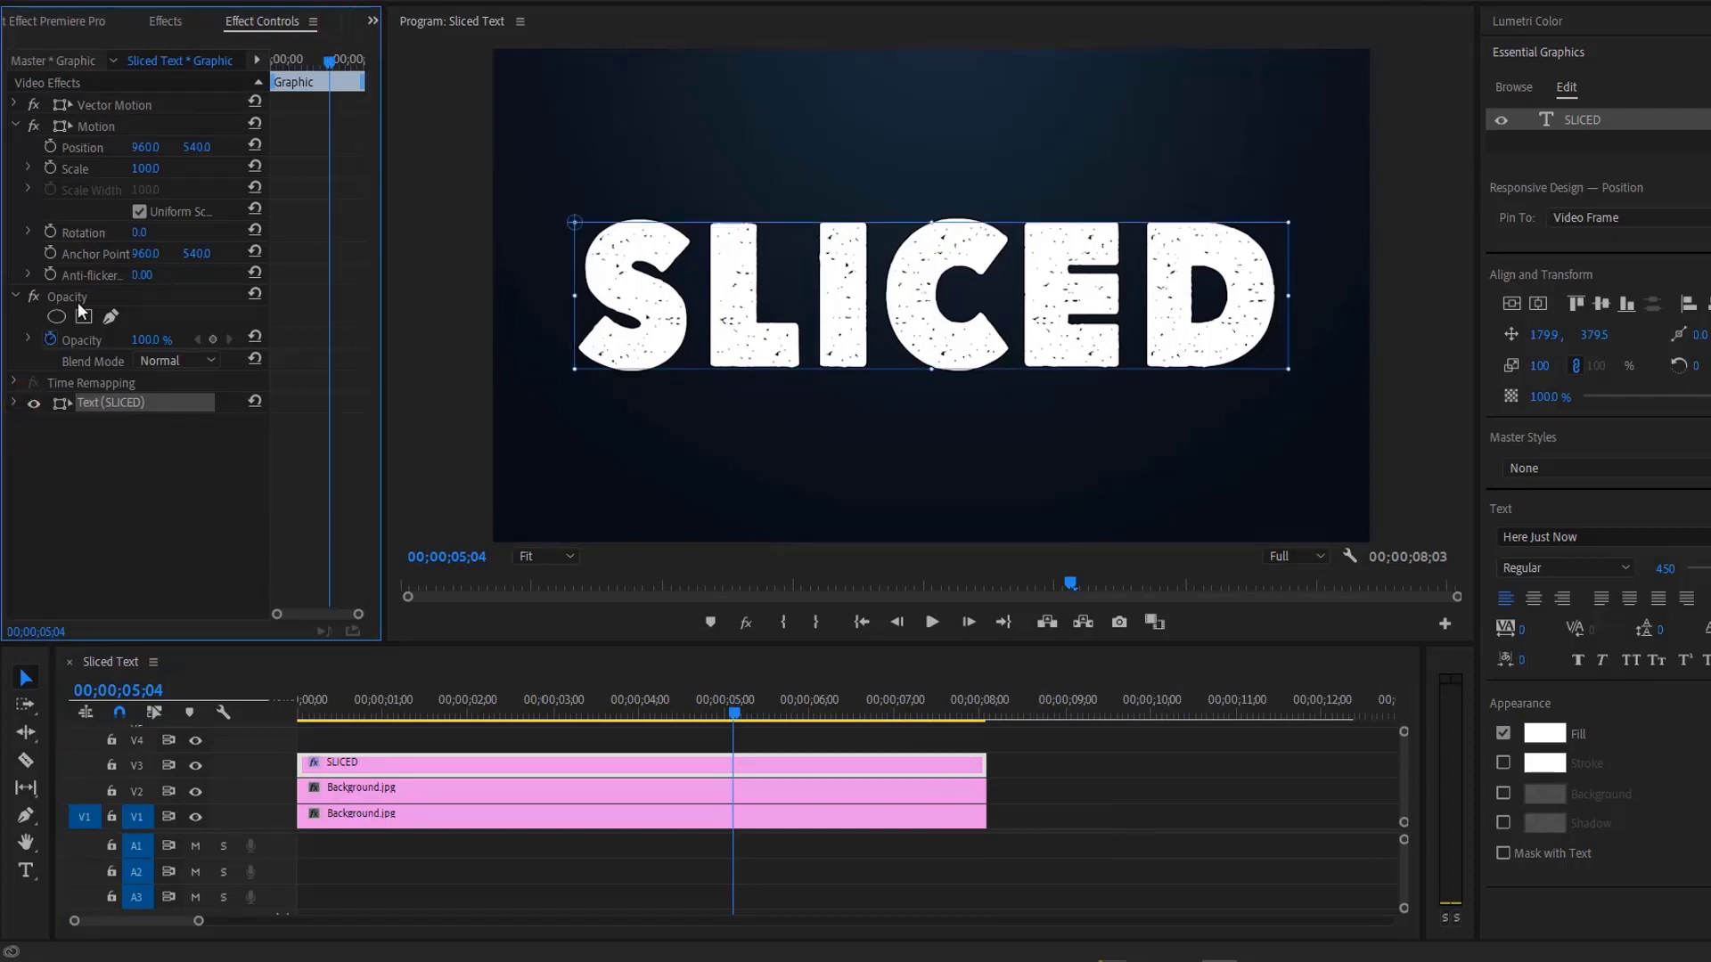
{"action": "left_click", "coordinate": [79, 297]}
{"action": "left_click", "coordinate": [109, 319]}
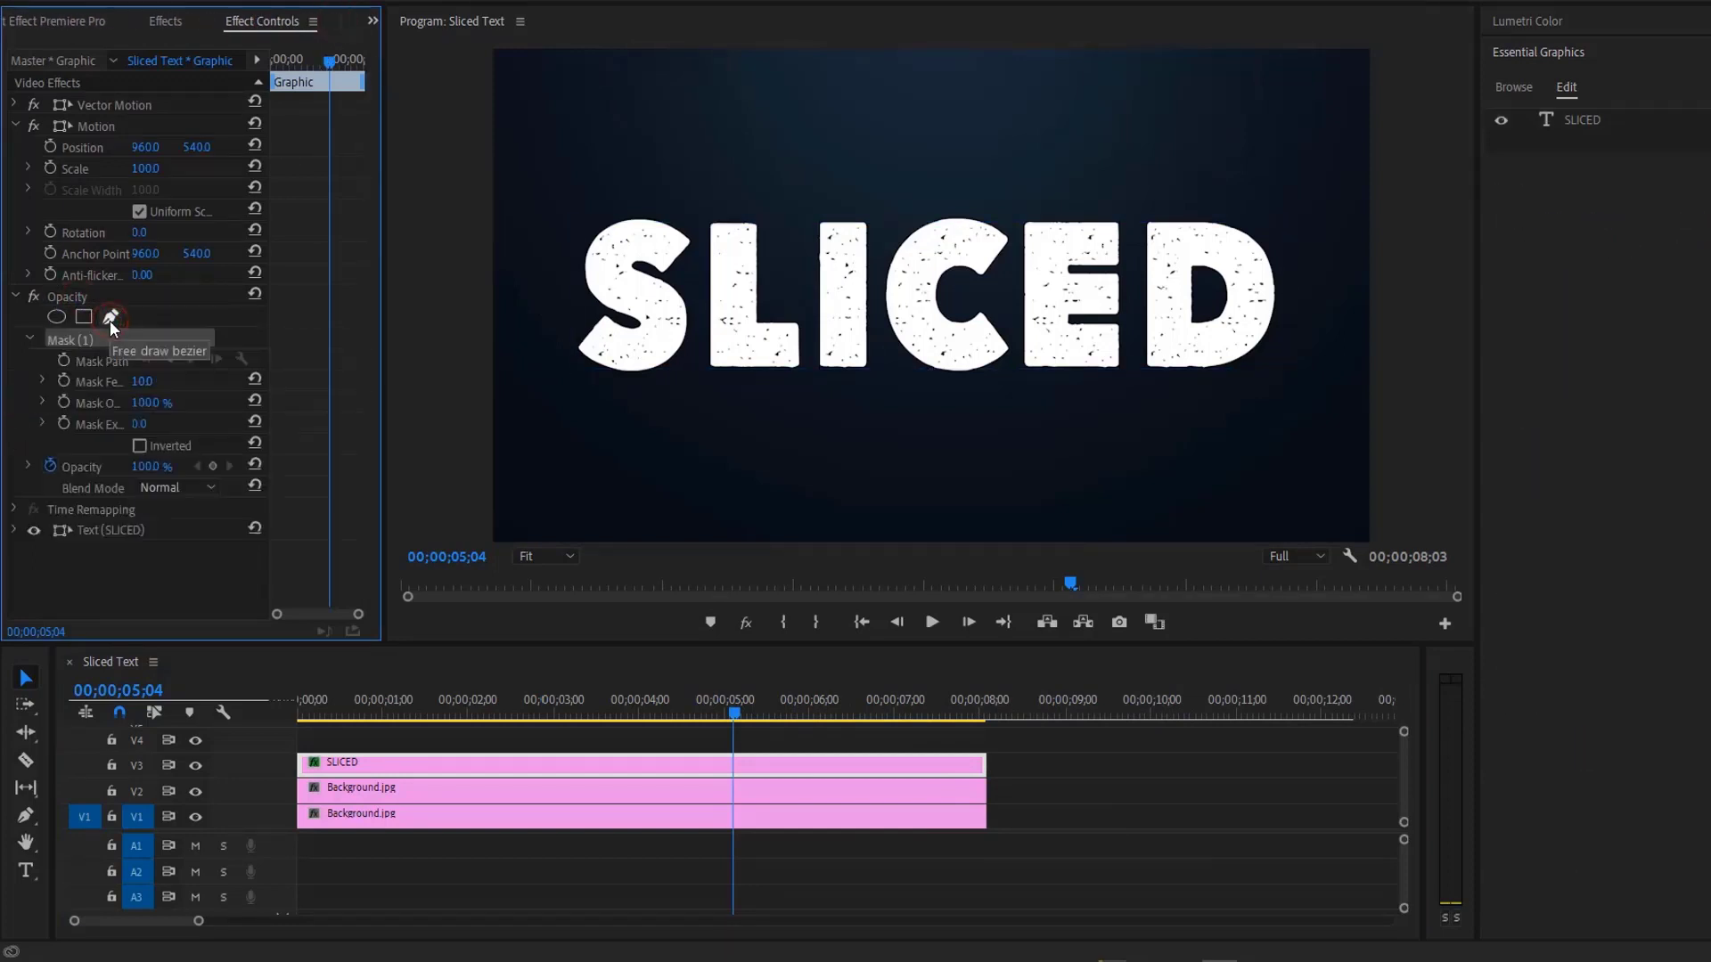
- Draw a closed triangular mask across SLICED and set its feather to 0
{"action": "left_click", "coordinate": [554, 197]}
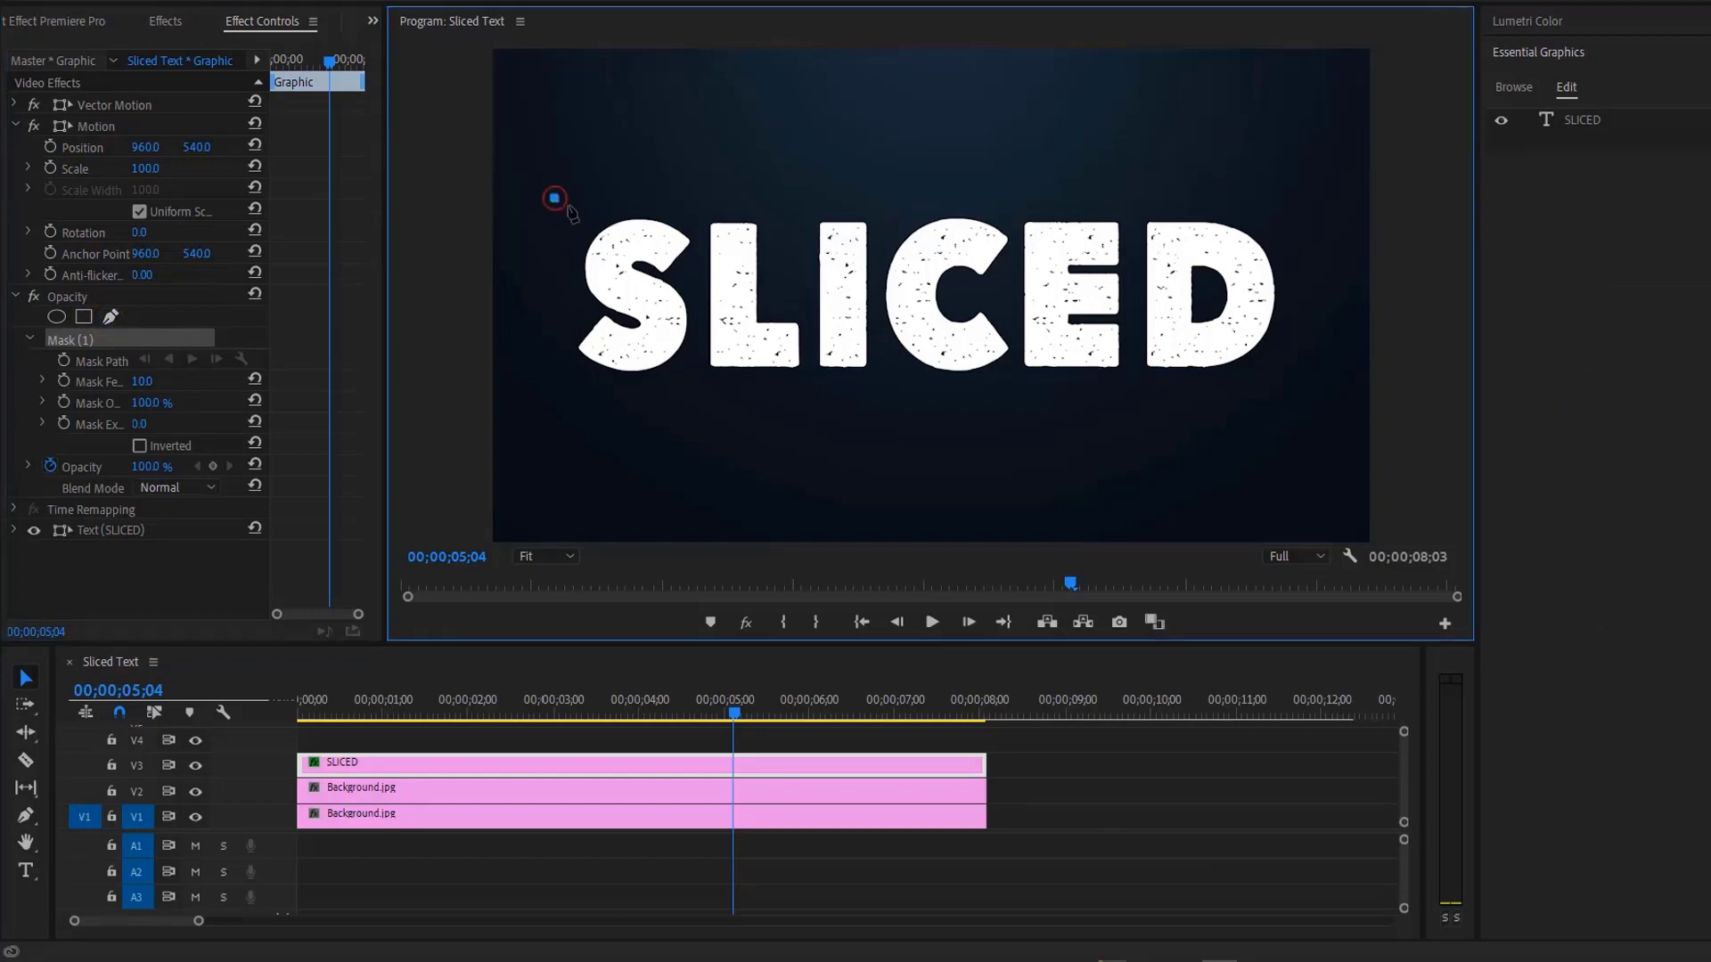
{"action": "left_click", "coordinate": [1286, 382]}
{"action": "left_click", "coordinate": [550, 386]}
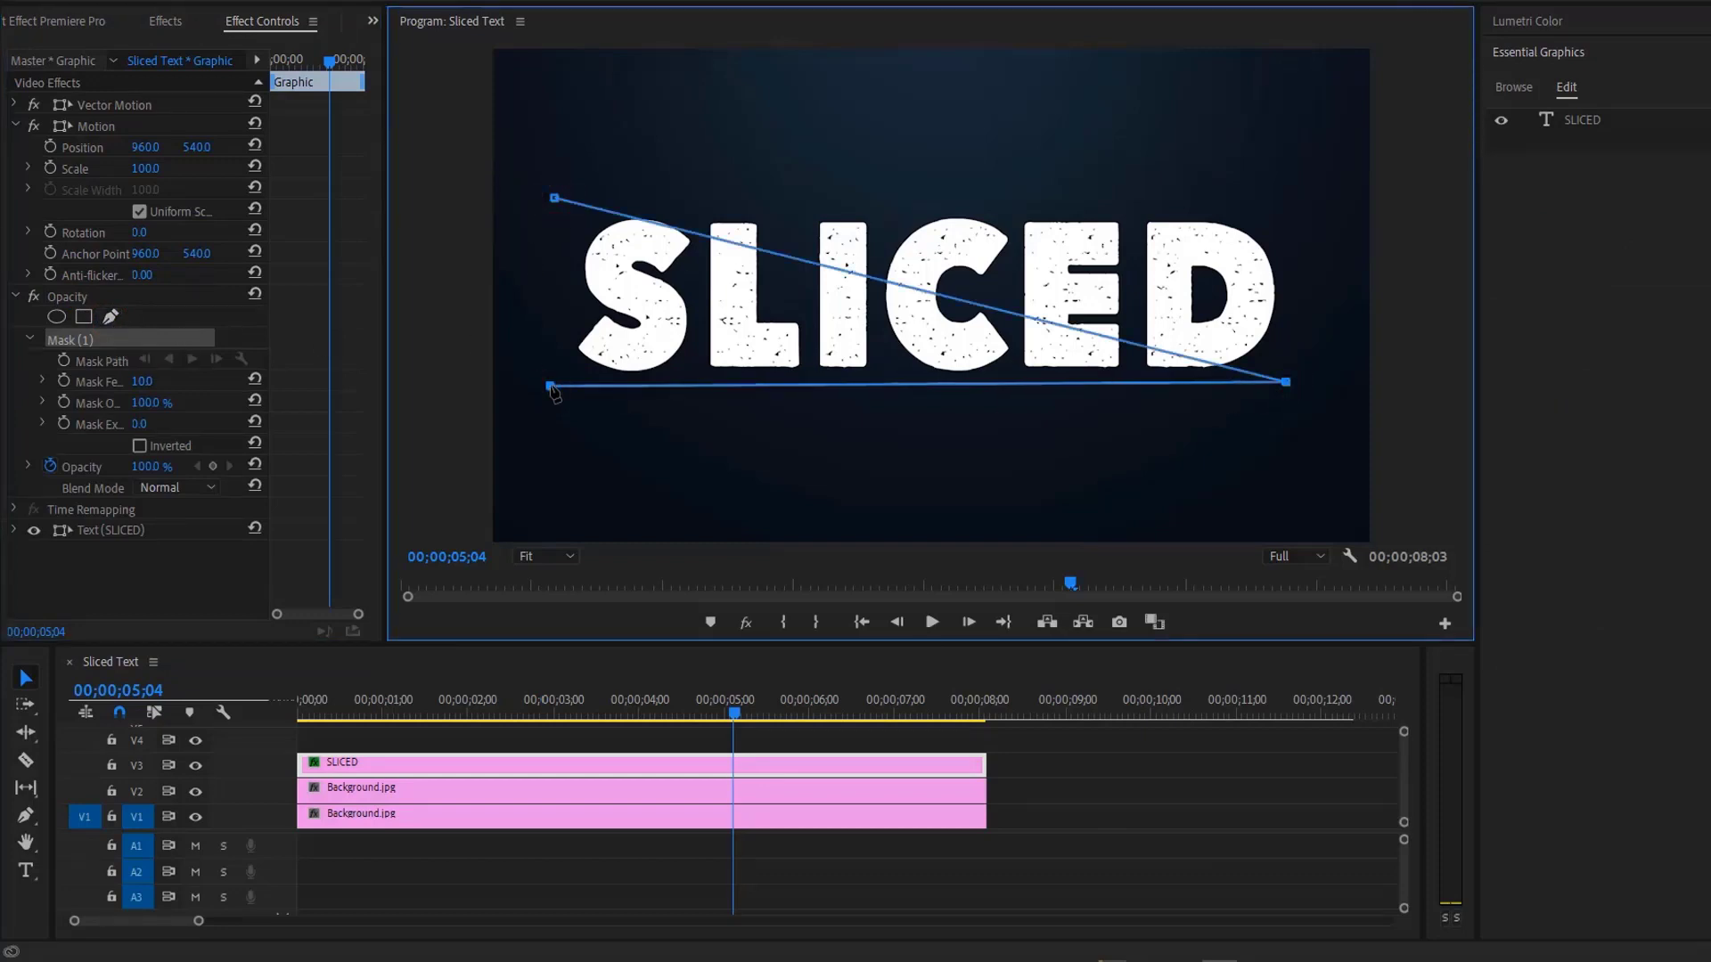
{"action": "left_click", "coordinate": [554, 198]}
{"action": "left_click", "coordinate": [147, 380]}
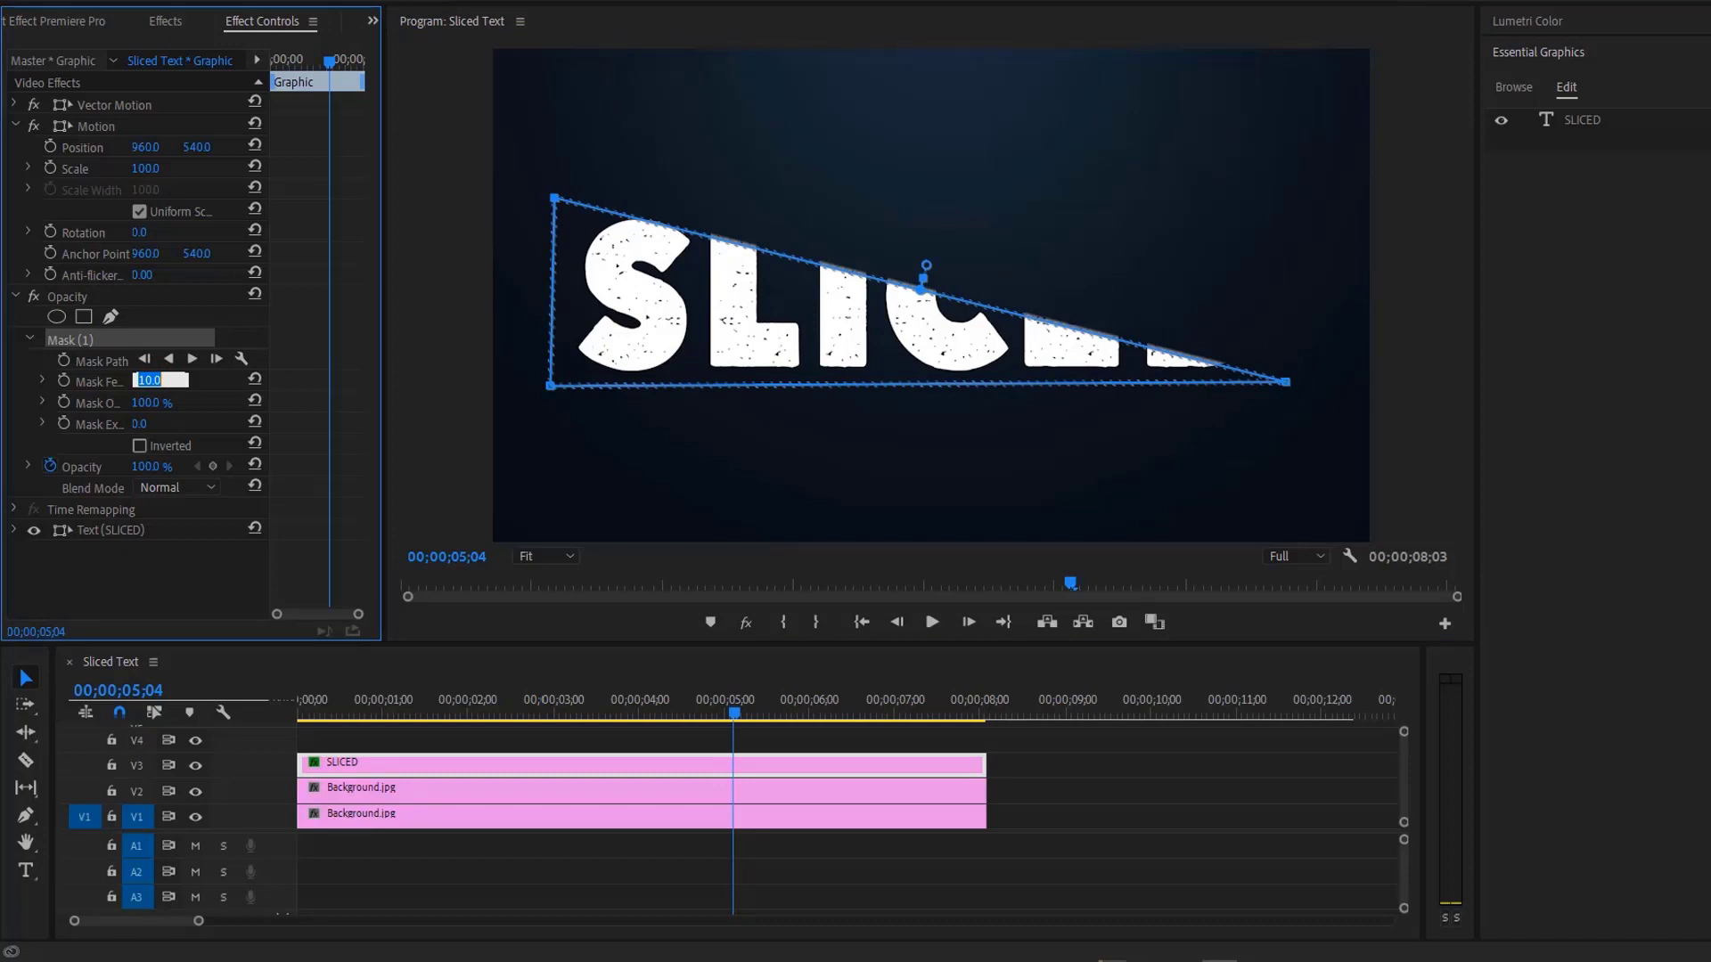
{"action": "key", "text": "Return"}
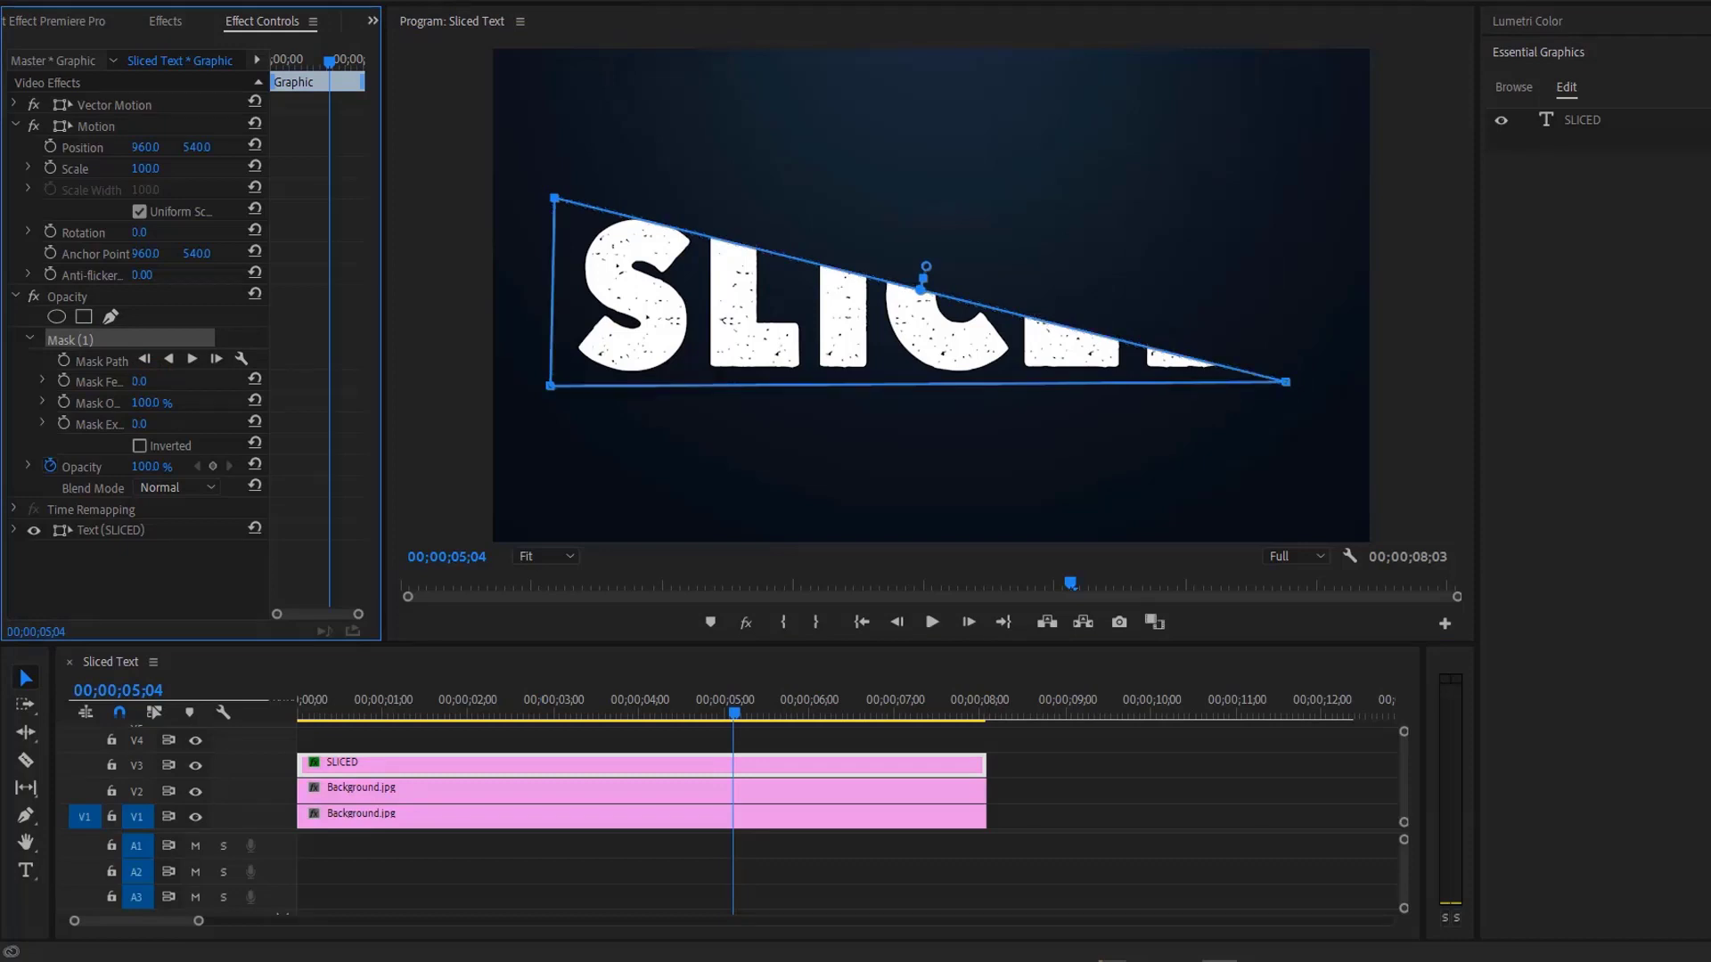
{"action": "left_click", "coordinate": [249, 832]}
{"action": "scroll", "coordinate": [249, 832], "scroll_direction": "up", "scroll_amount": 2}
- Hide the SLICED copies on V5 and V4 and select the SLICED text layer
{"action": "left_click_drag", "start_coordinate": [367, 810], "coordinate": [384, 758]}
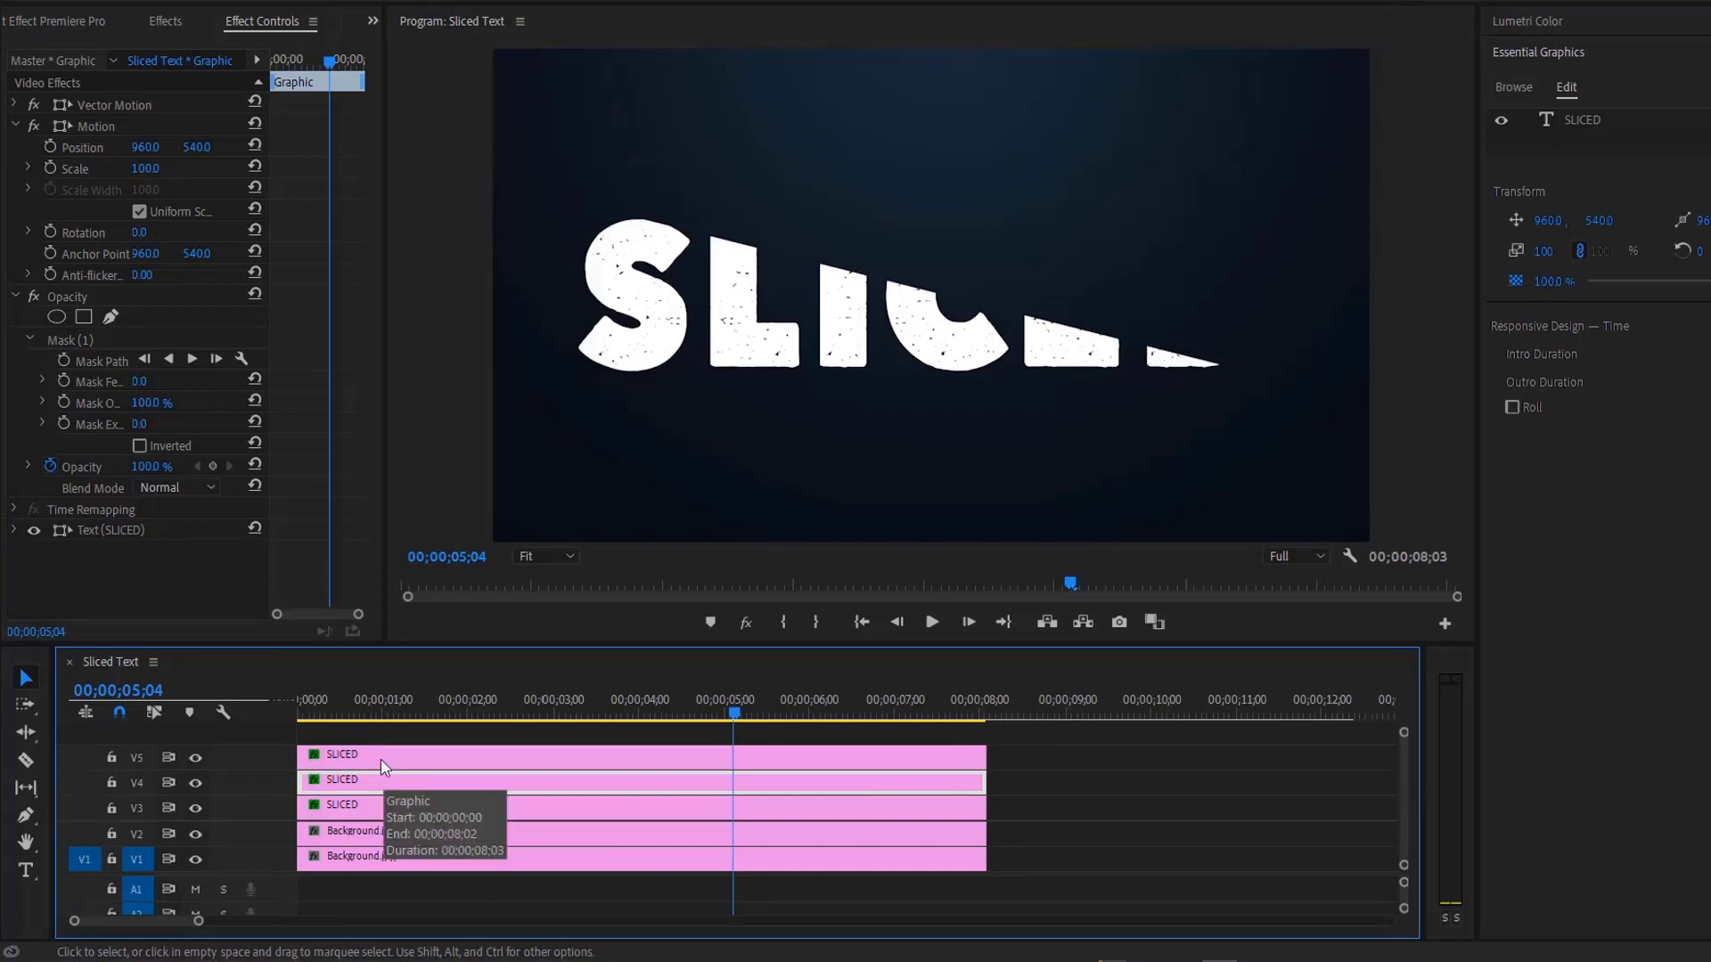
{"action": "left_click", "coordinate": [196, 758]}
{"action": "left_click", "coordinate": [196, 784]}
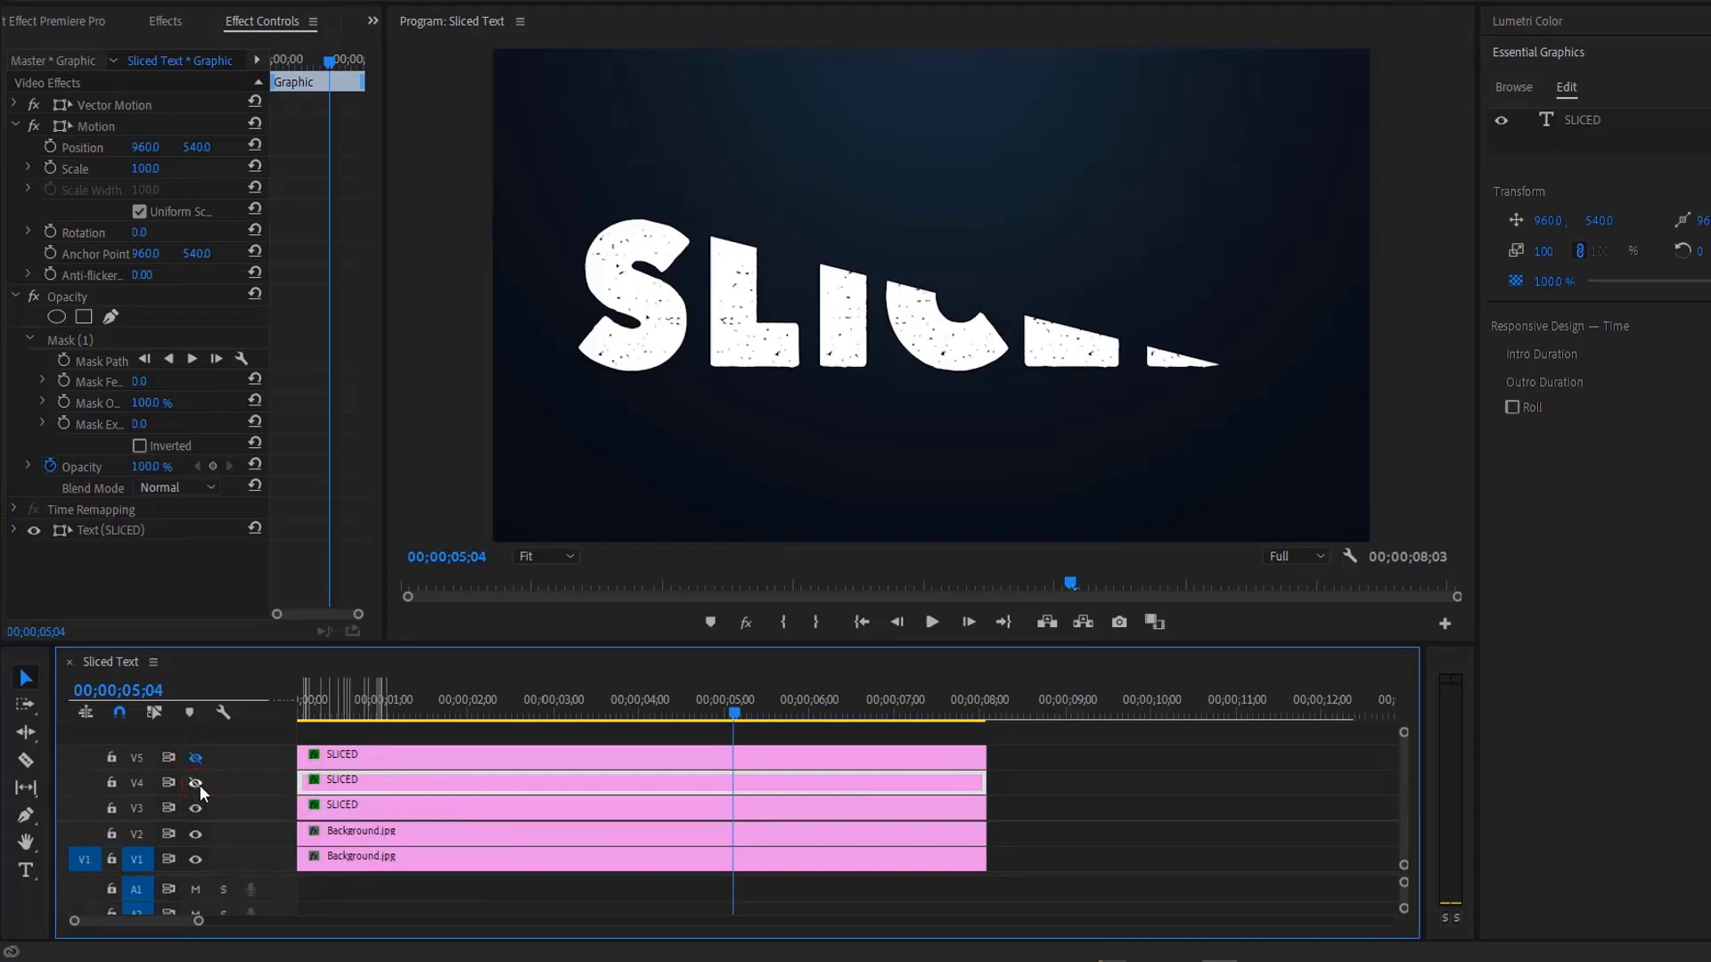
{"action": "left_click", "coordinate": [388, 809]}
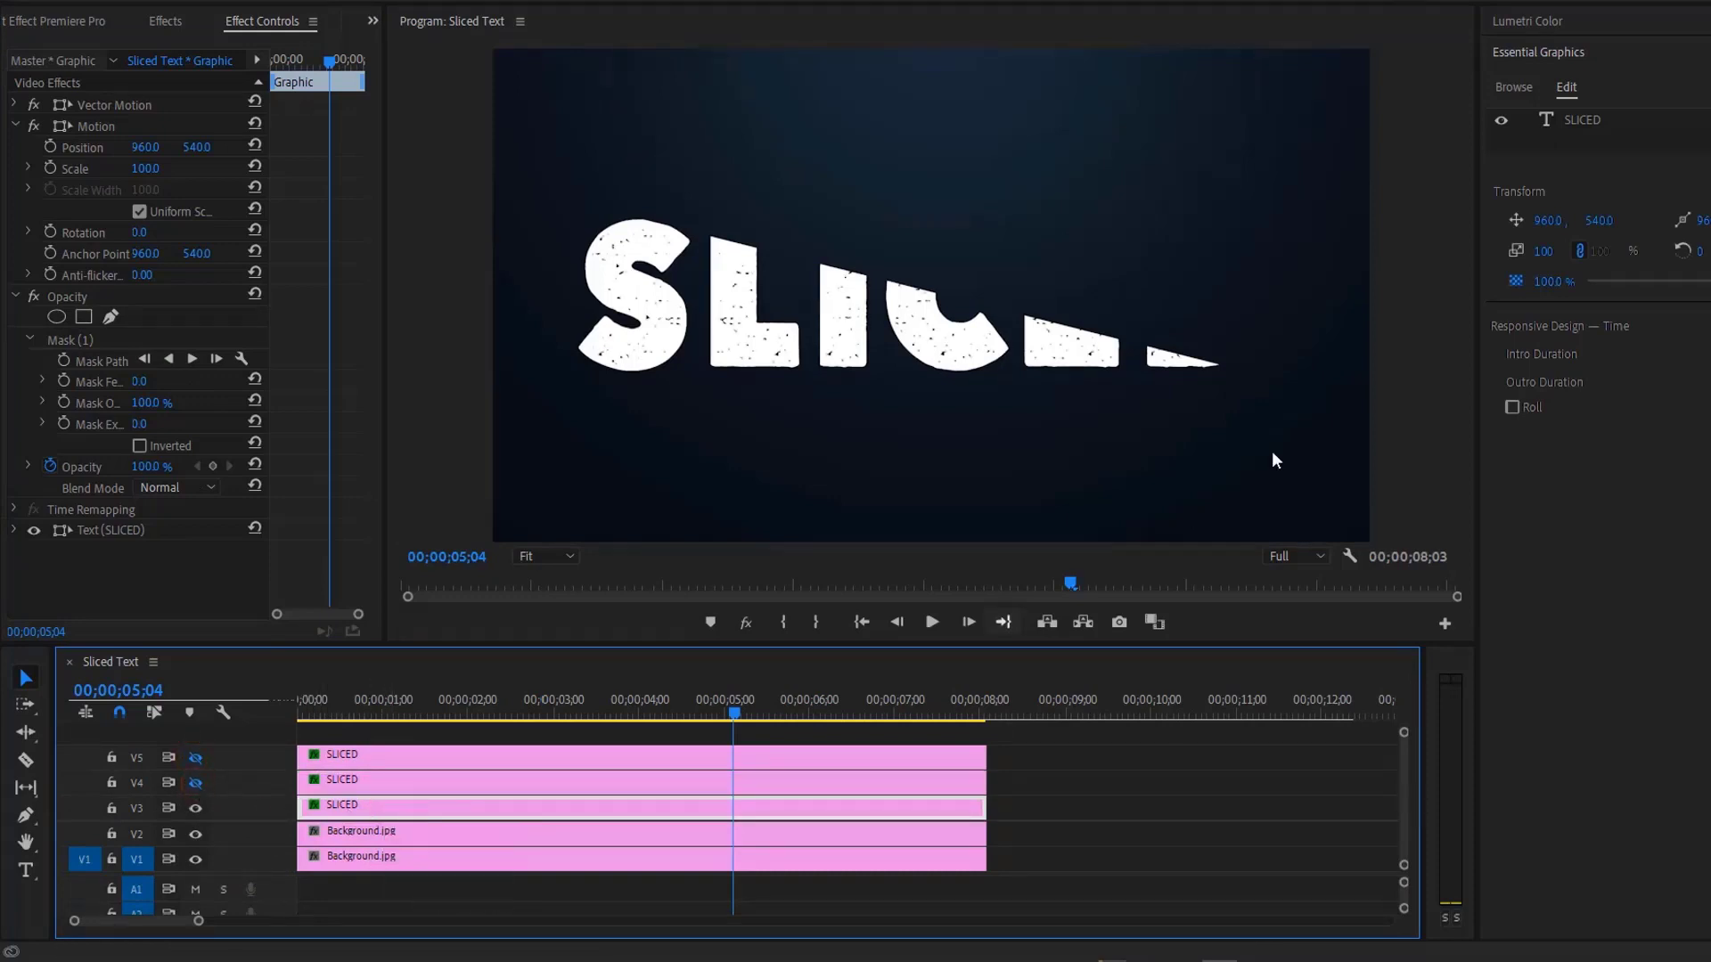
{"action": "left_click", "coordinate": [1568, 118]}
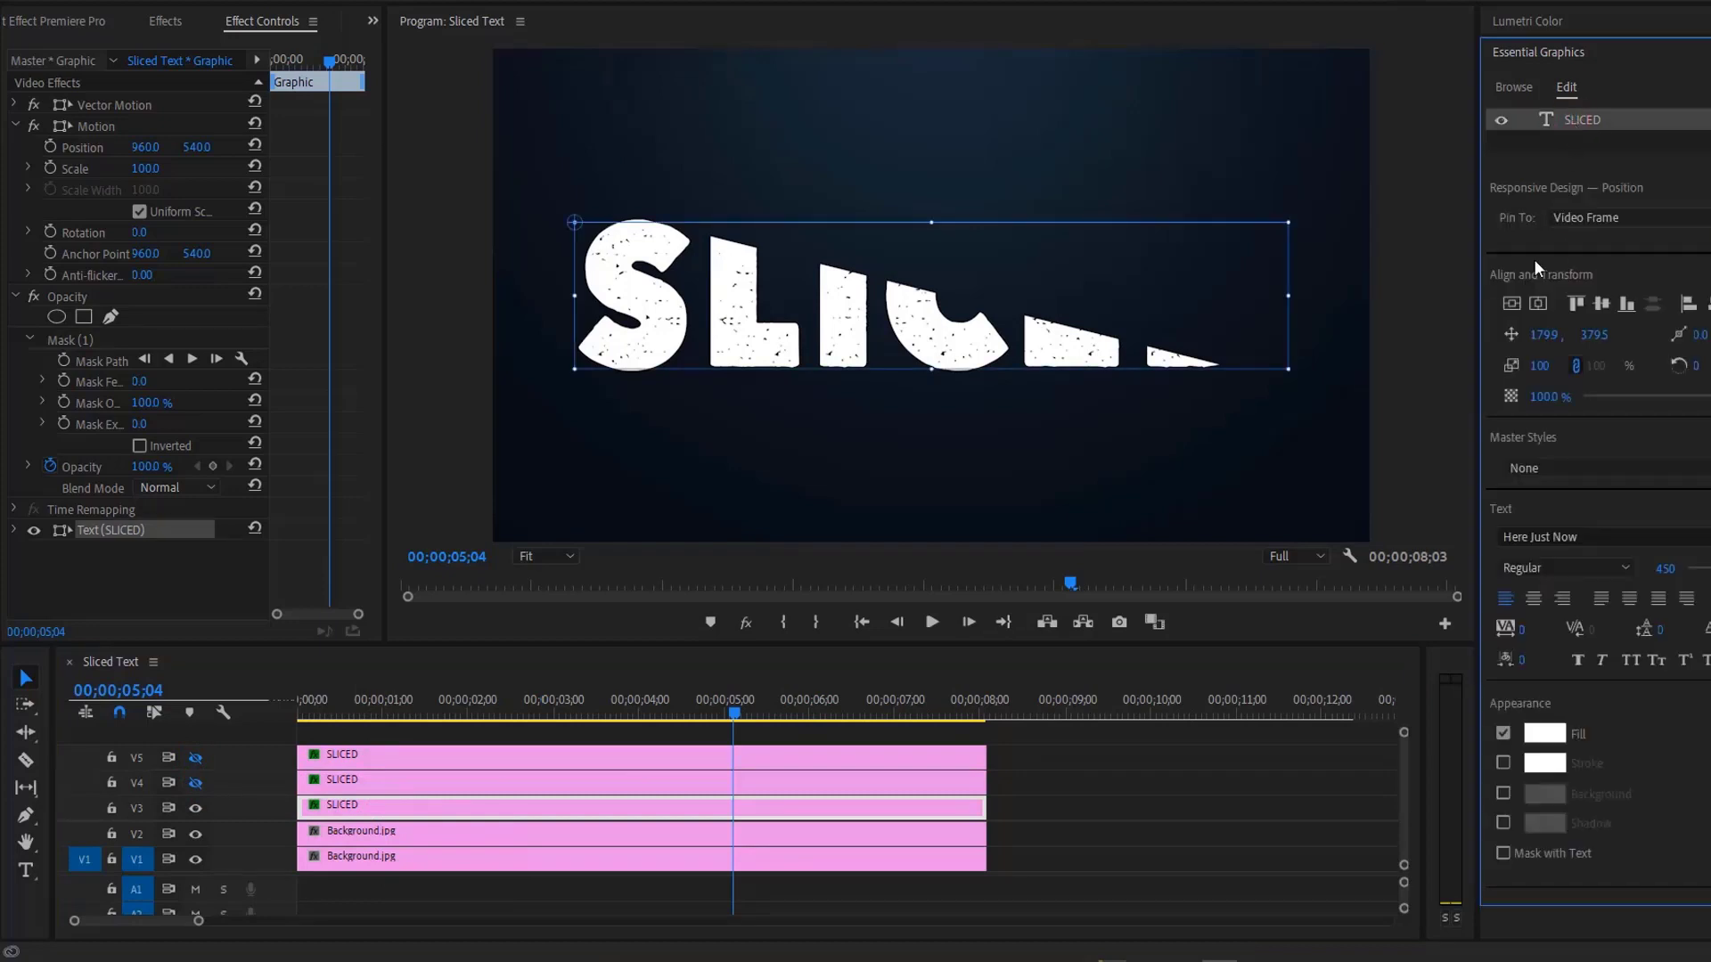
- Recolour the SLICED text fill to dark blue 13202A sampled from the background
{"action": "left_click", "coordinate": [1545, 733]}
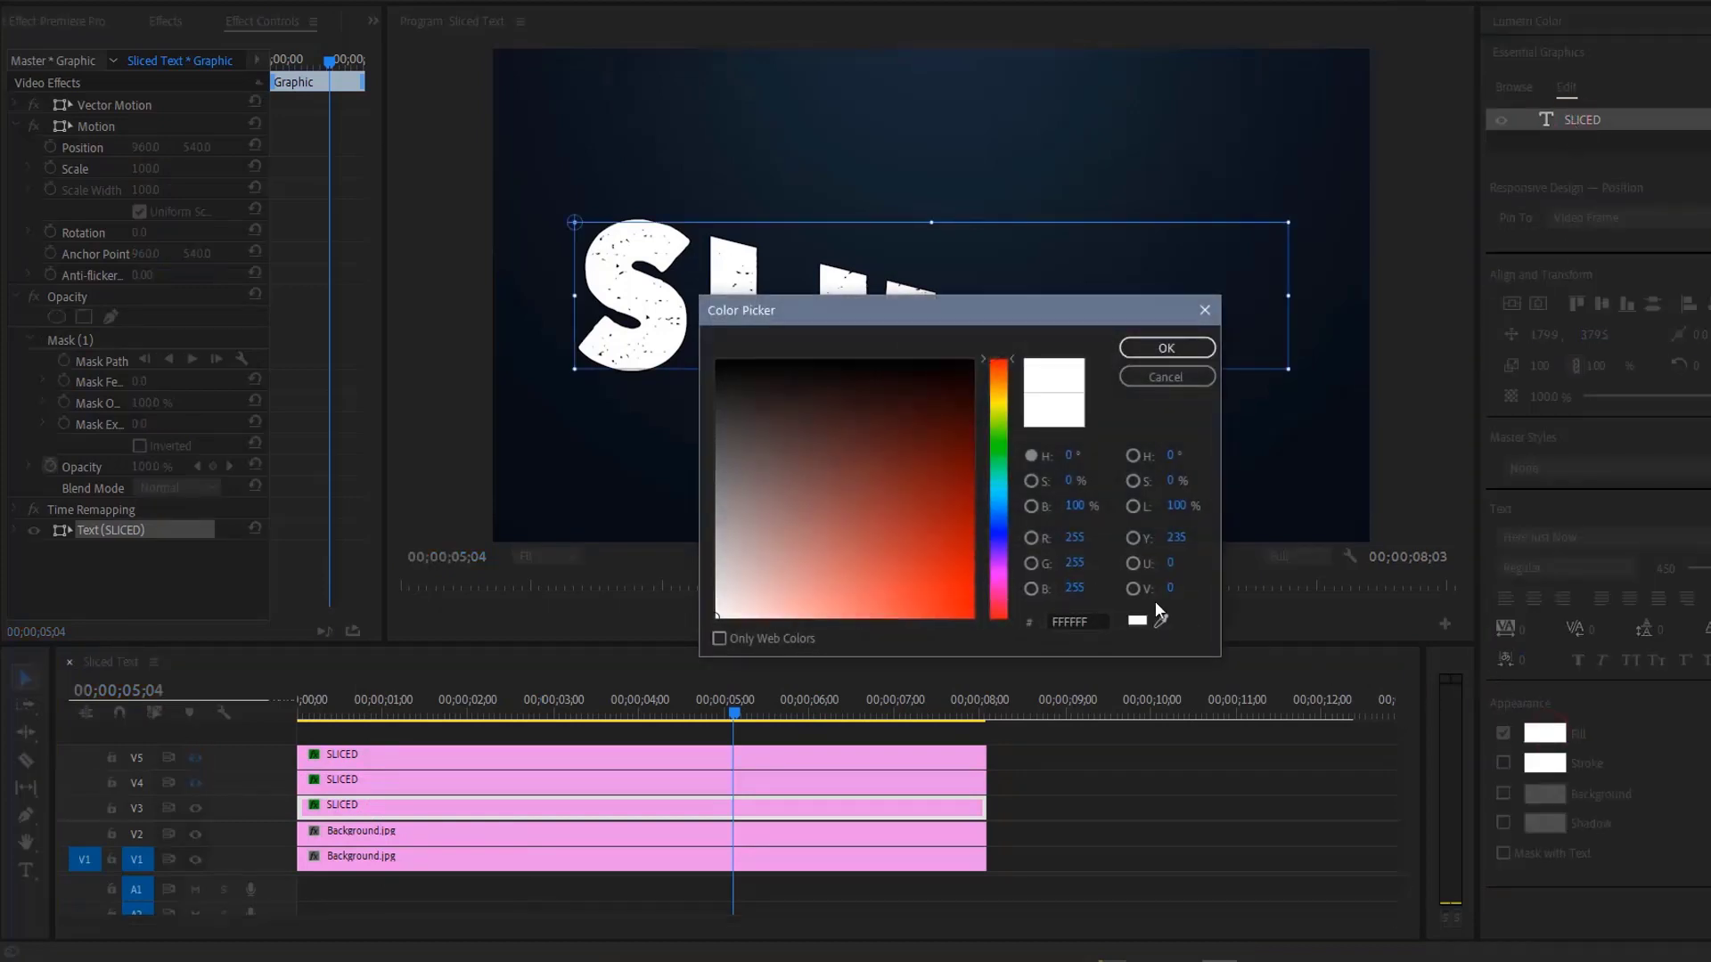
{"action": "left_click", "coordinate": [1161, 623]}
{"action": "left_click", "coordinate": [935, 230]}
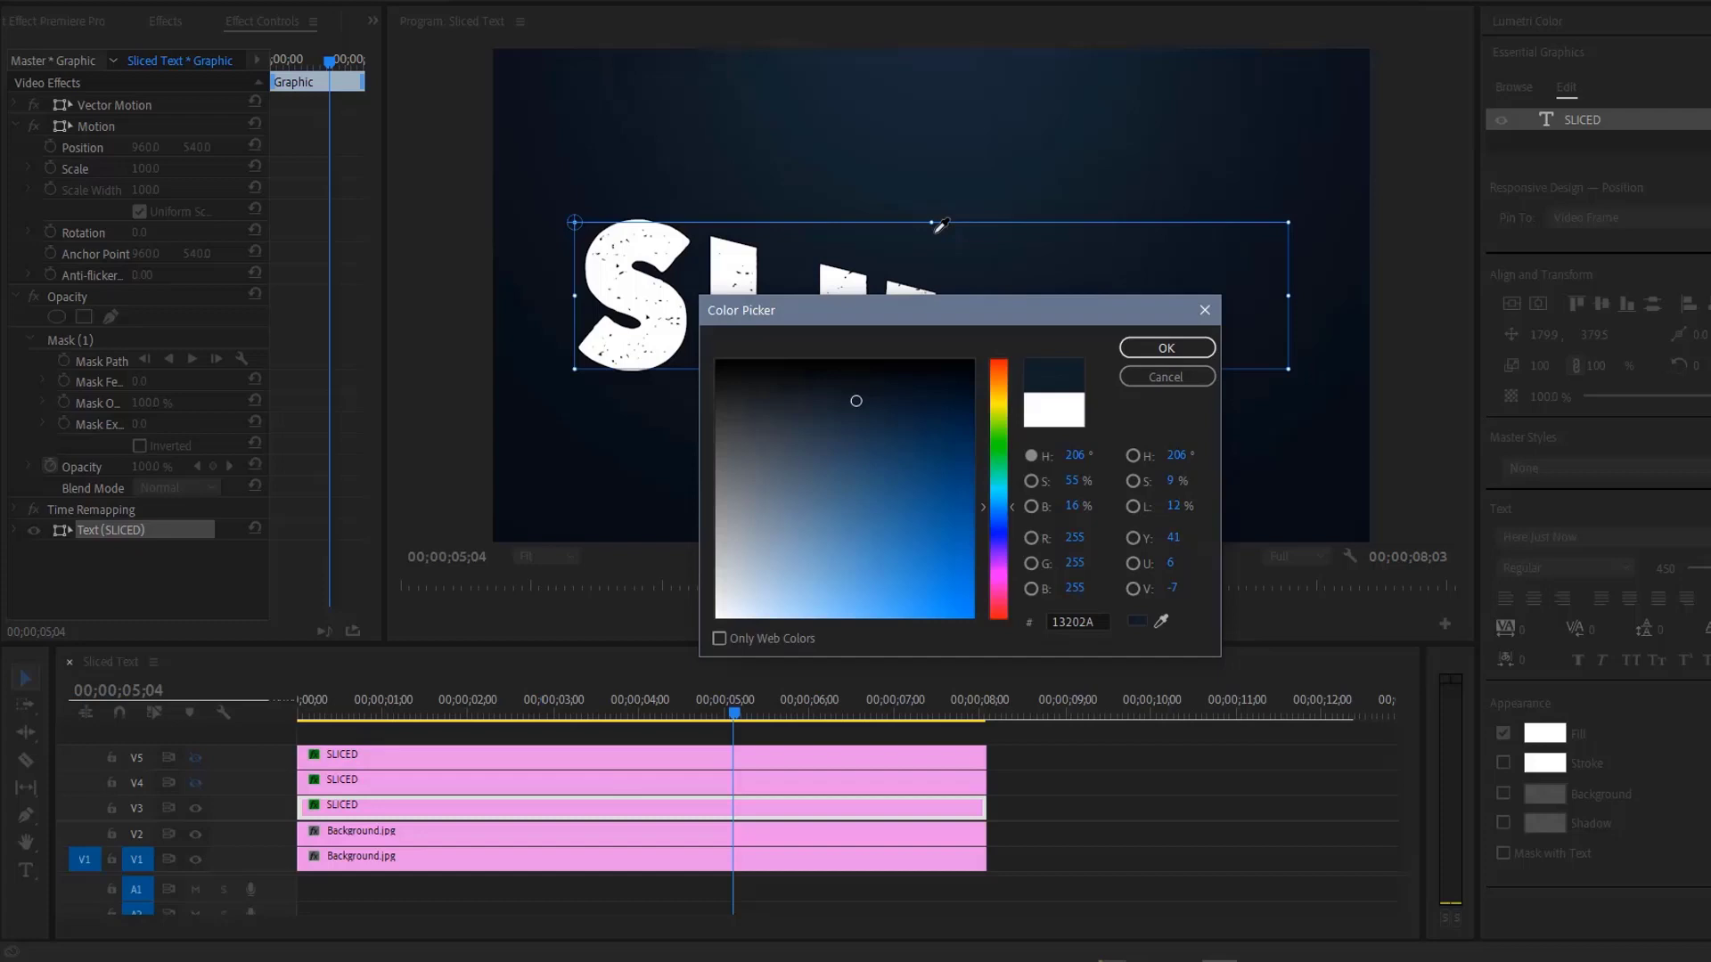
{"action": "left_click", "coordinate": [1157, 349]}
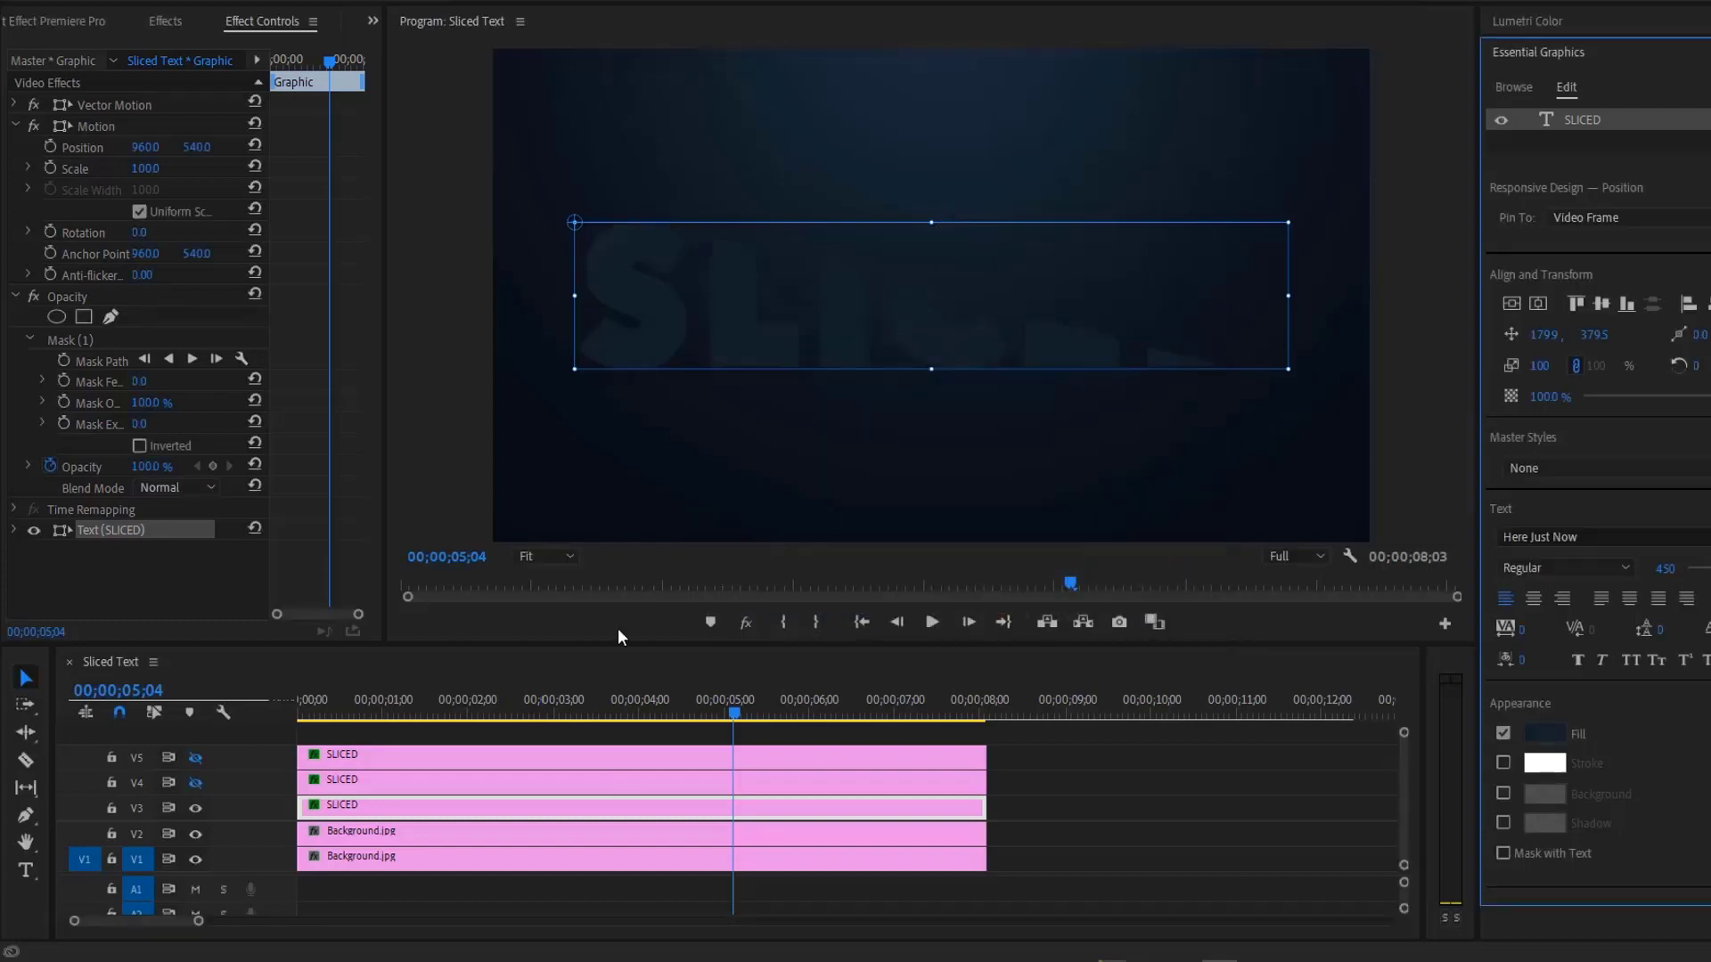
- Show V4 again and invert the mask on the V5 SLICED title
{"action": "left_click", "coordinate": [196, 782]}
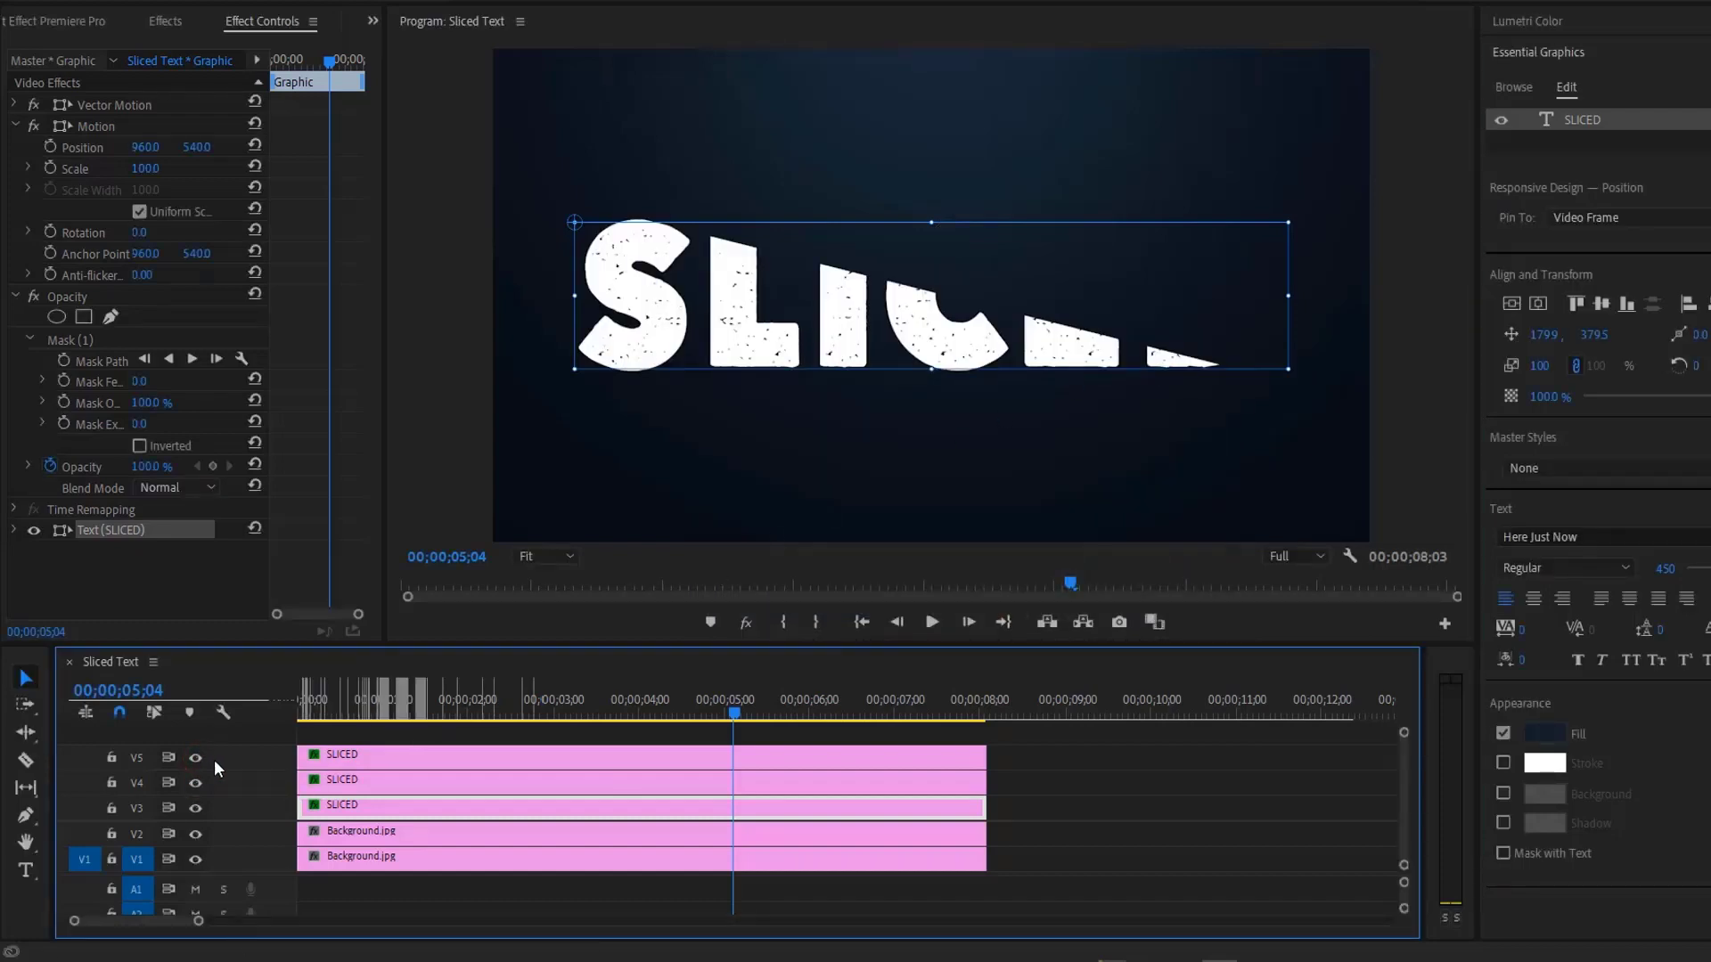
{"action": "left_click", "coordinate": [356, 754]}
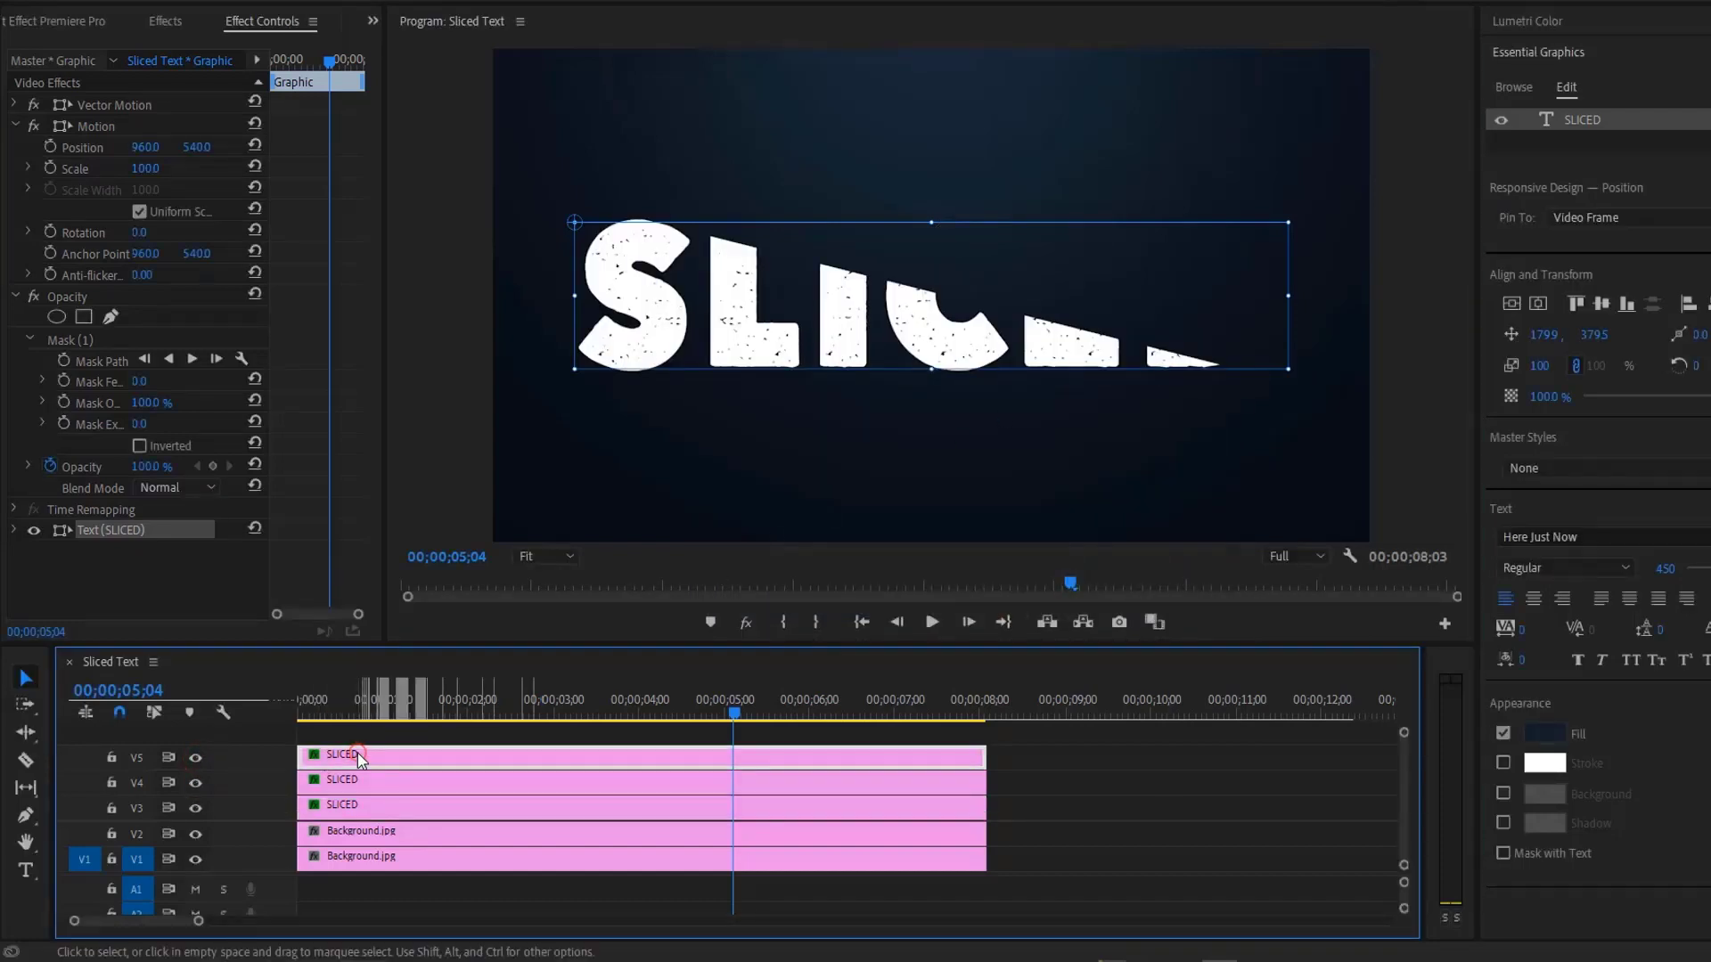
{"action": "left_click", "coordinate": [80, 341]}
{"action": "left_click", "coordinate": [139, 445]}
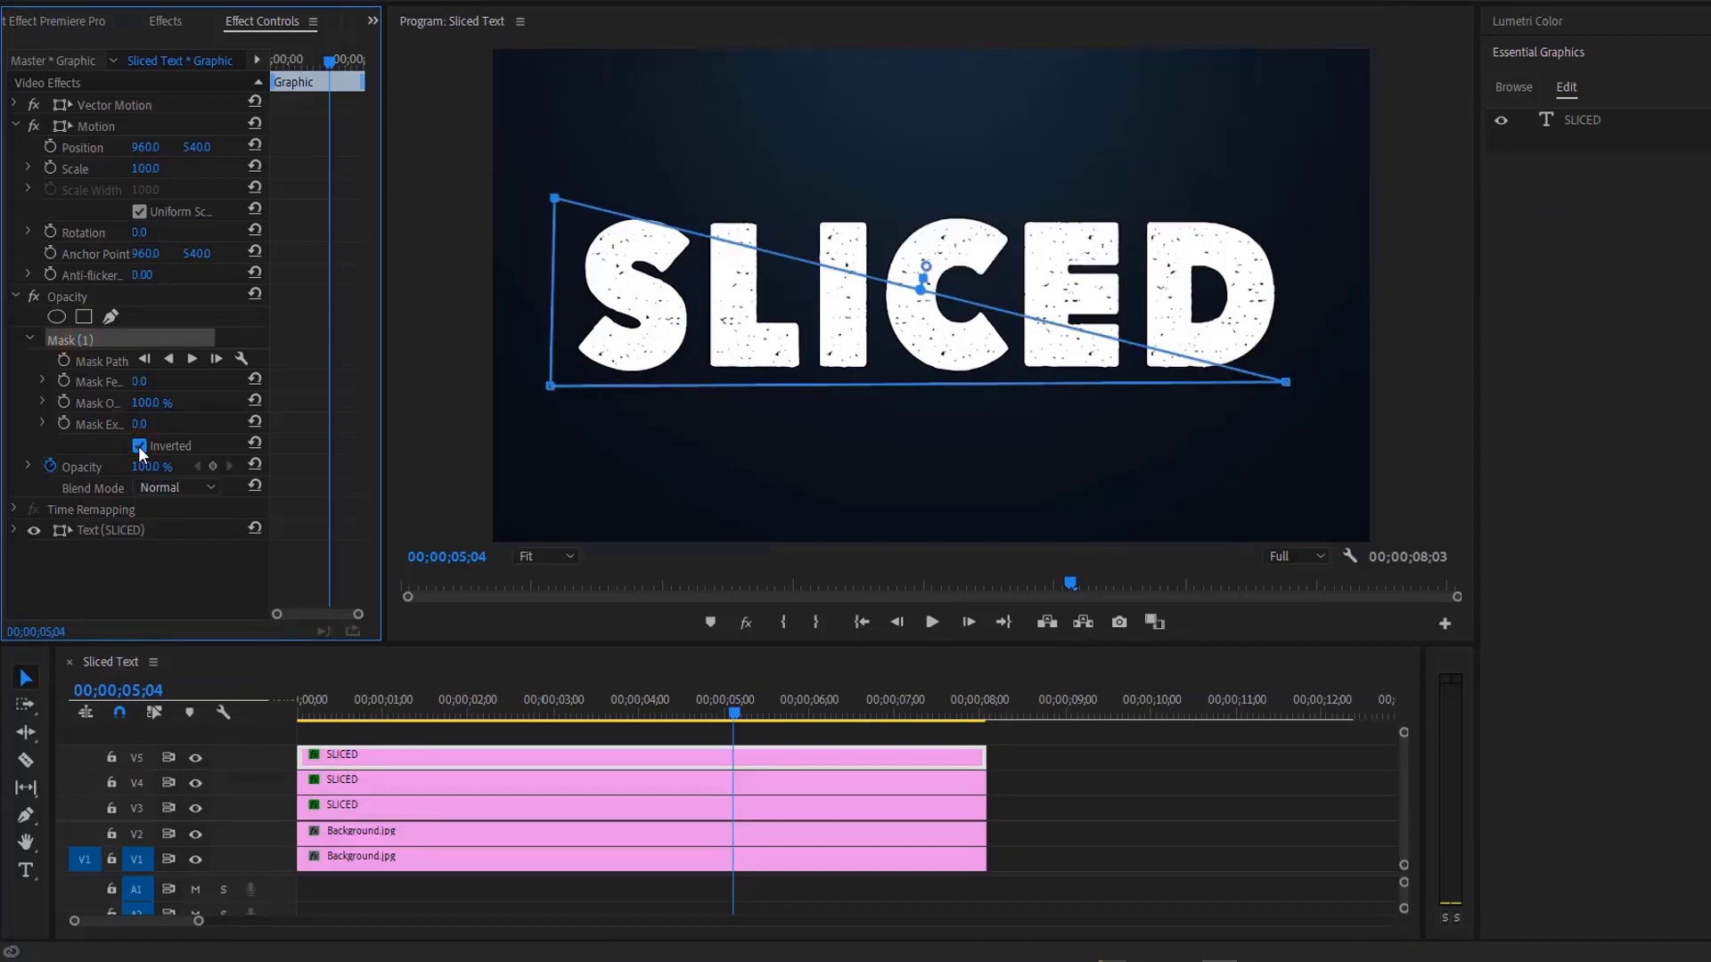
- With V5 hidden and the playhead at the start, draw a straight line along the slice's diagonal edge
{"action": "left_click", "coordinate": [195, 758]}
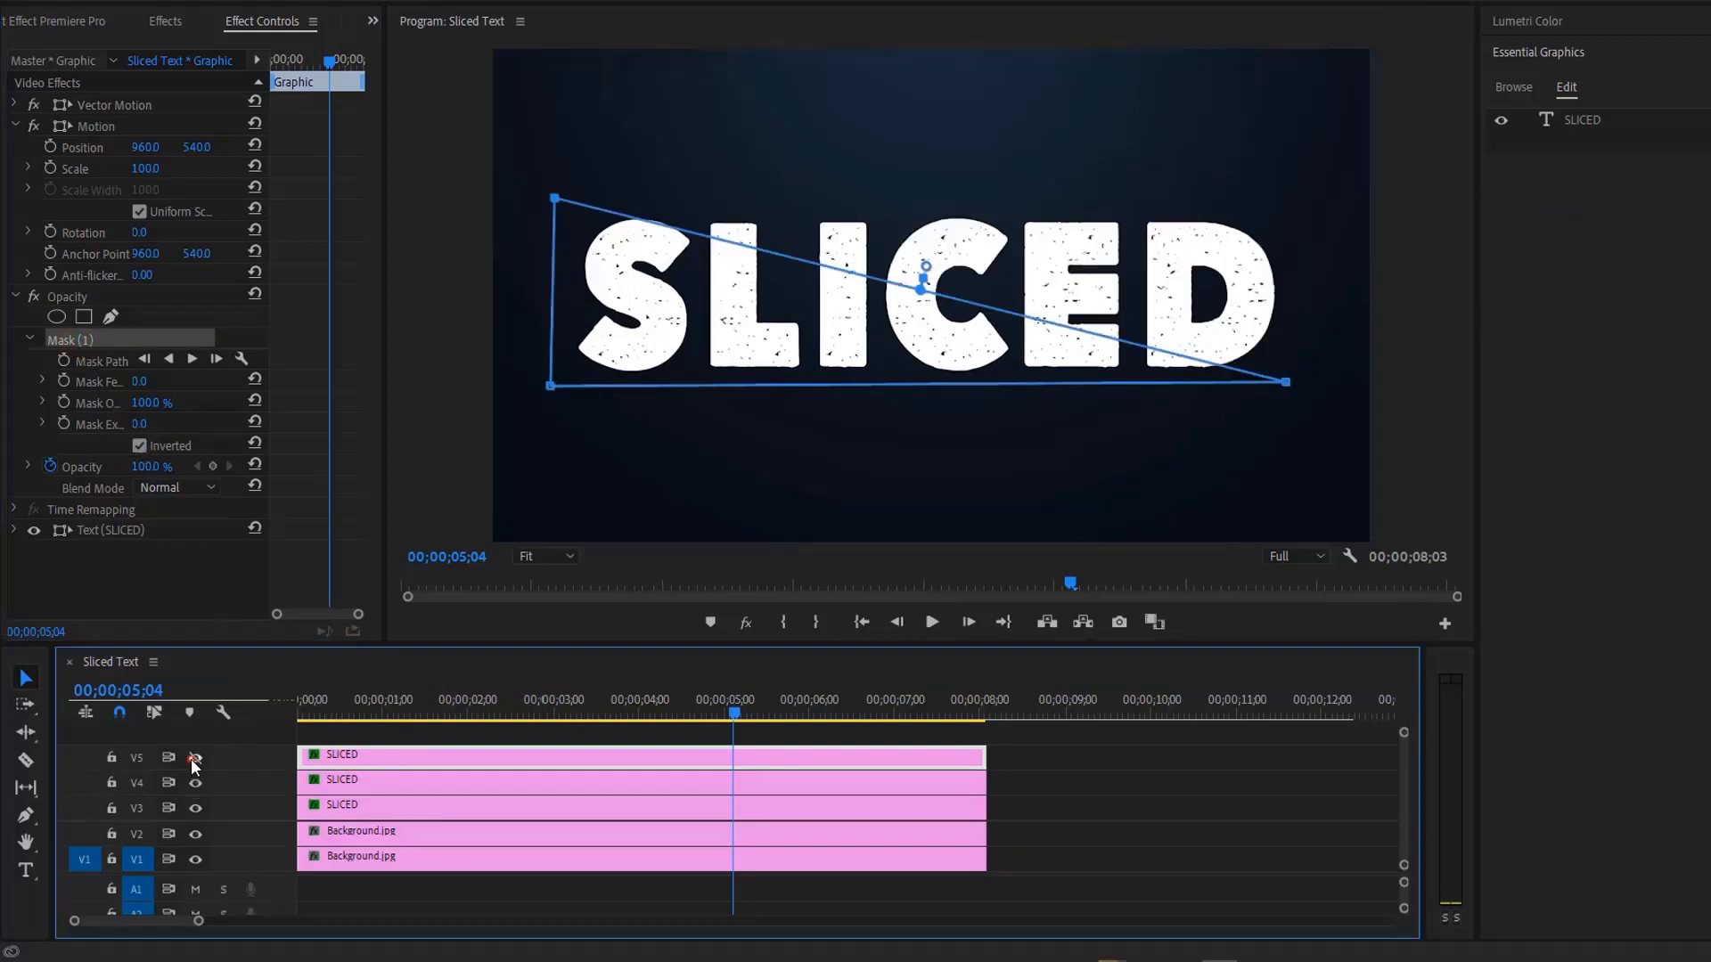
{"action": "key", "text": "Home"}
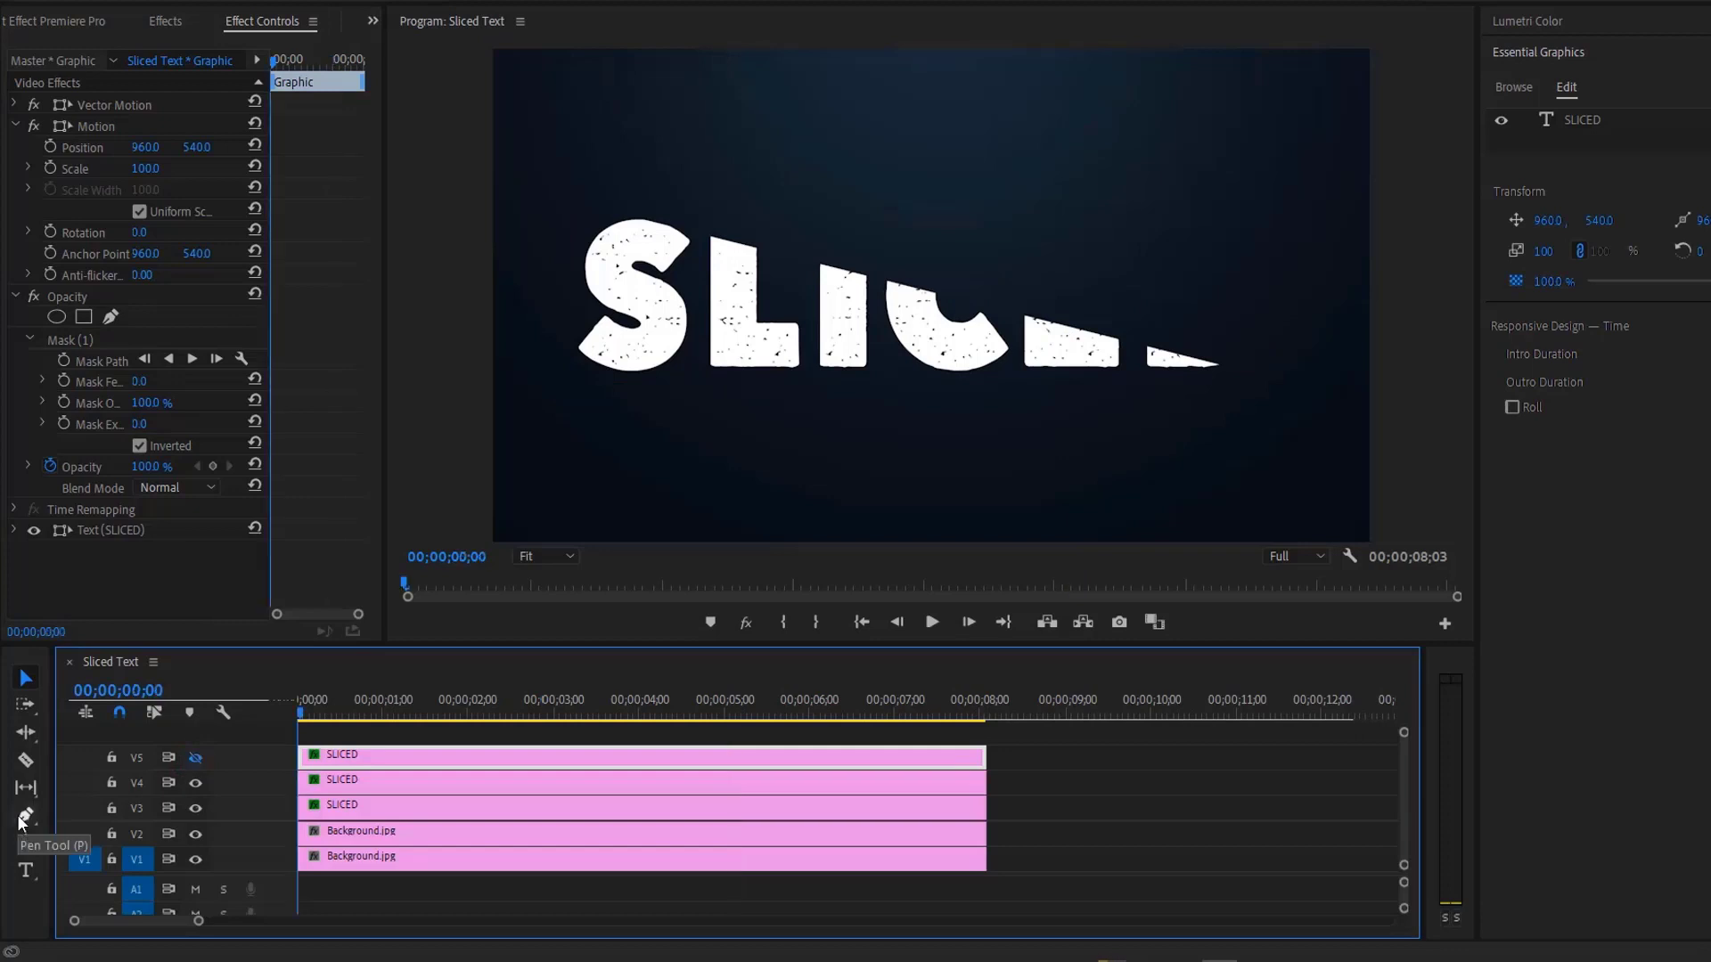
{"action": "left_click", "coordinate": [274, 168]}
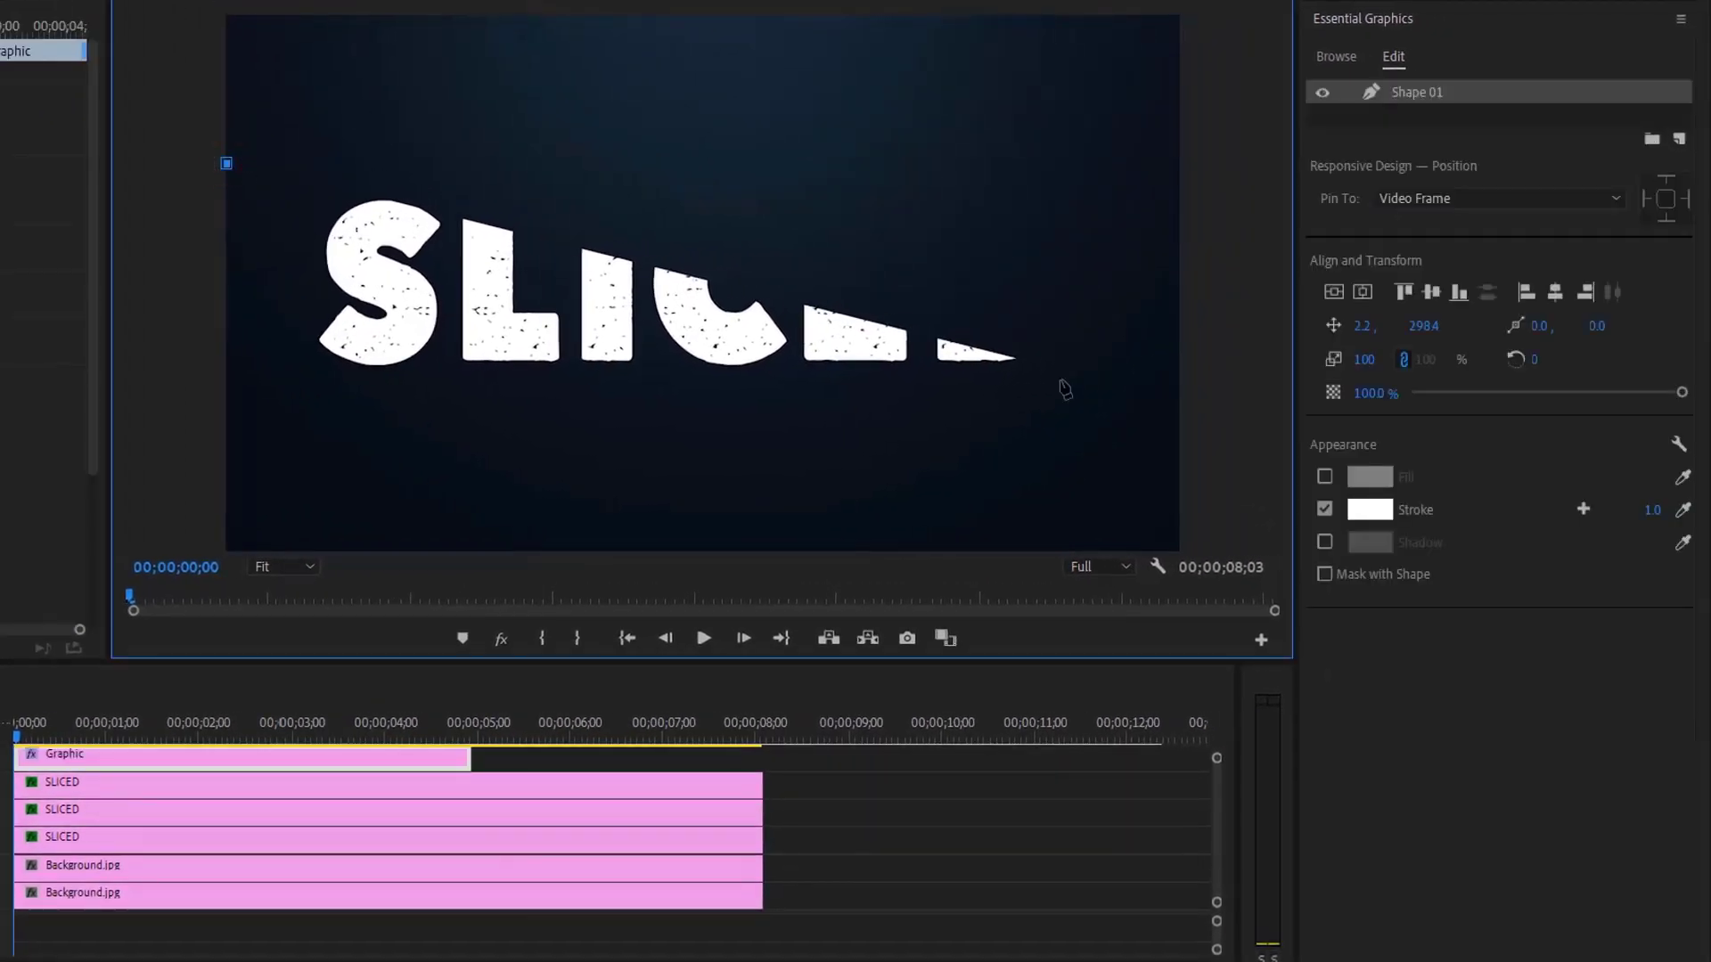
{"action": "left_click", "coordinate": [1250, 424]}
{"action": "left_click_drag", "start_coordinate": [1217, 424], "coordinate": [1223, 409]}
{"action": "left_click_drag", "start_coordinate": [227, 163], "coordinate": [229, 166]}
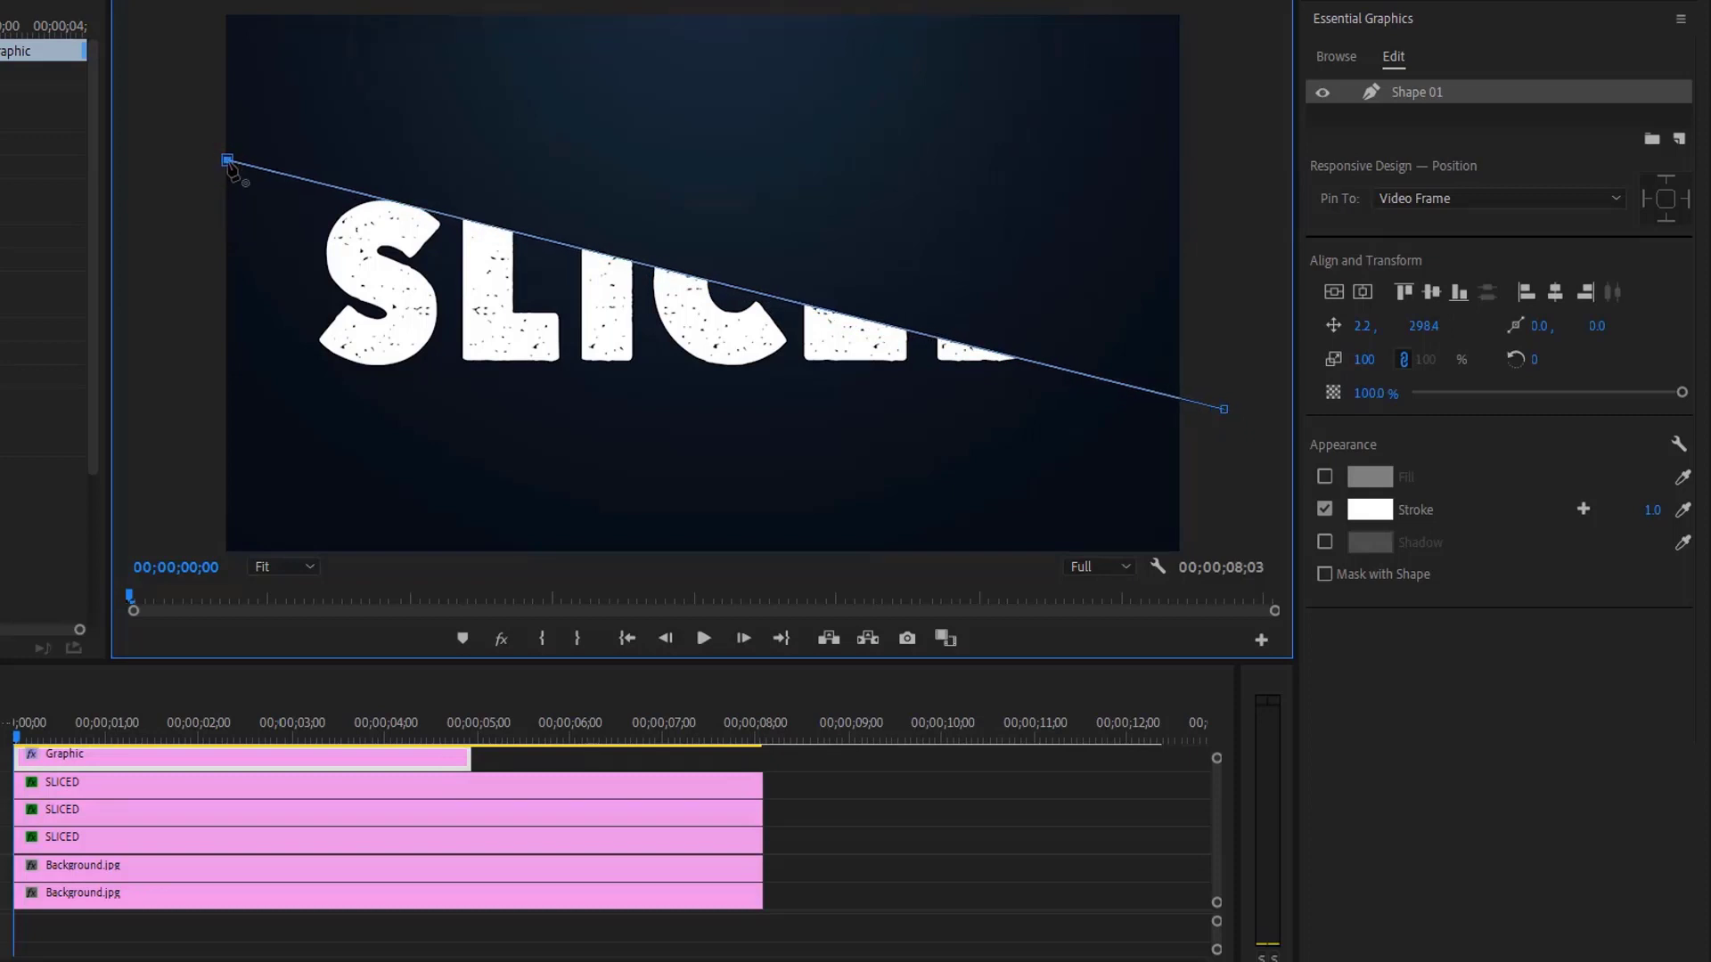
- Set the line's stroke width to 1
{"action": "left_click", "coordinate": [1324, 478]}
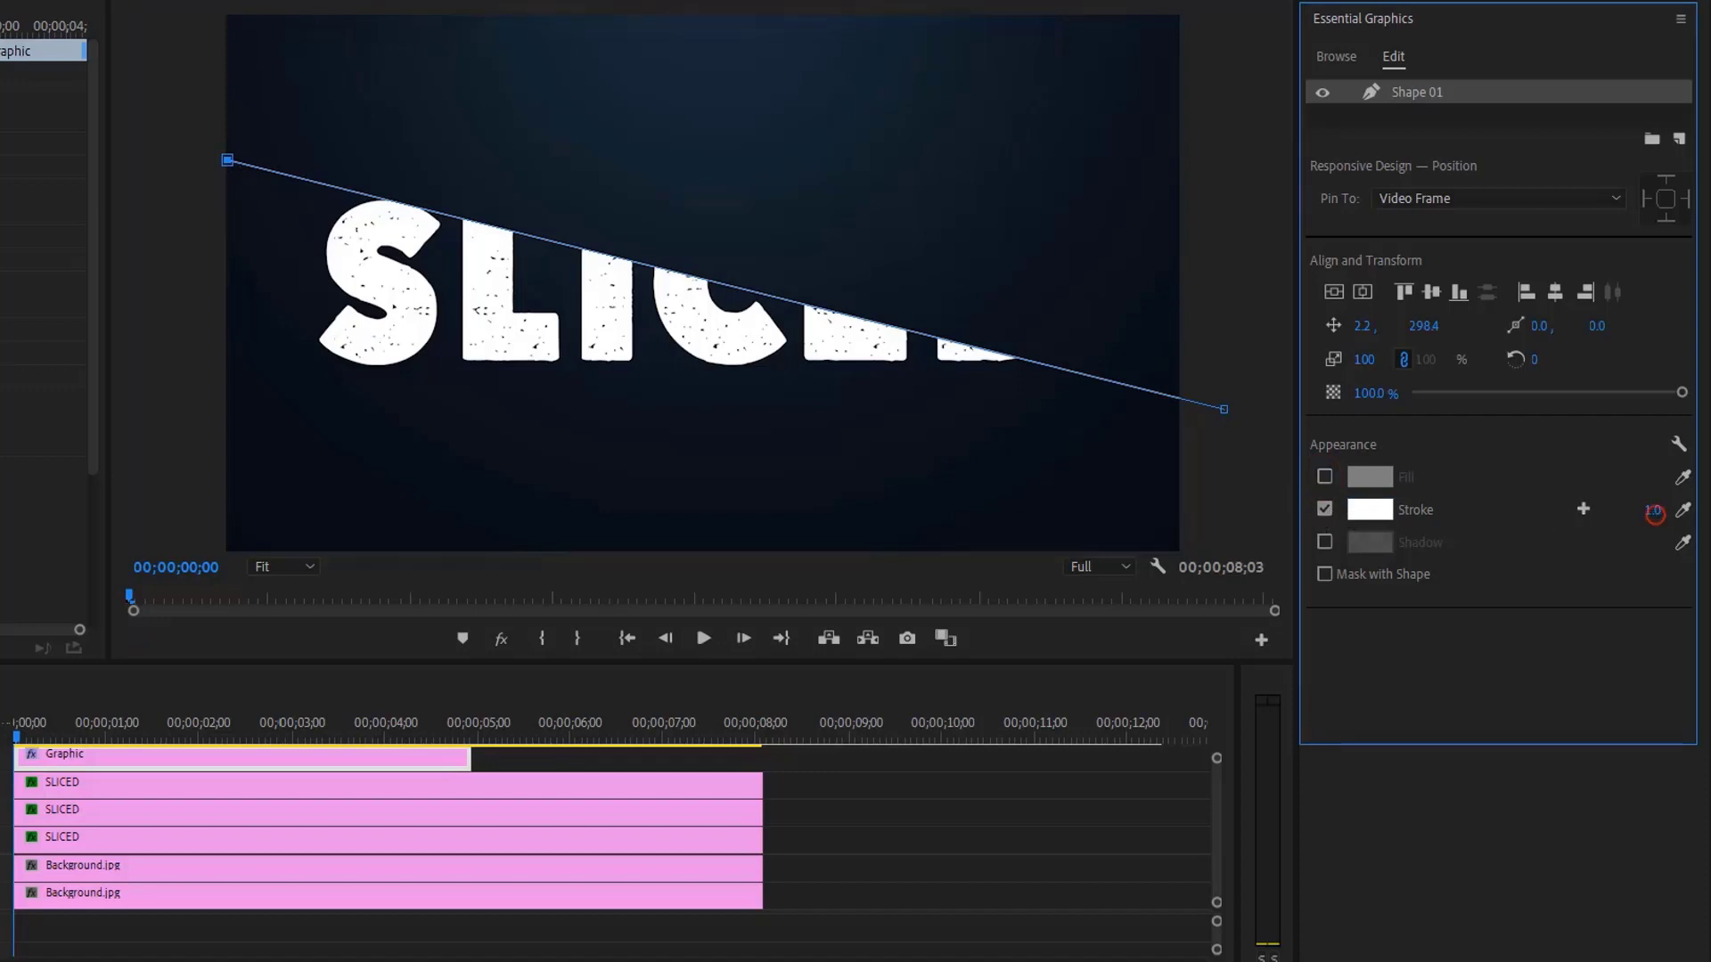
{"action": "left_click", "coordinate": [1653, 511]}
{"action": "type", "text": "1"}
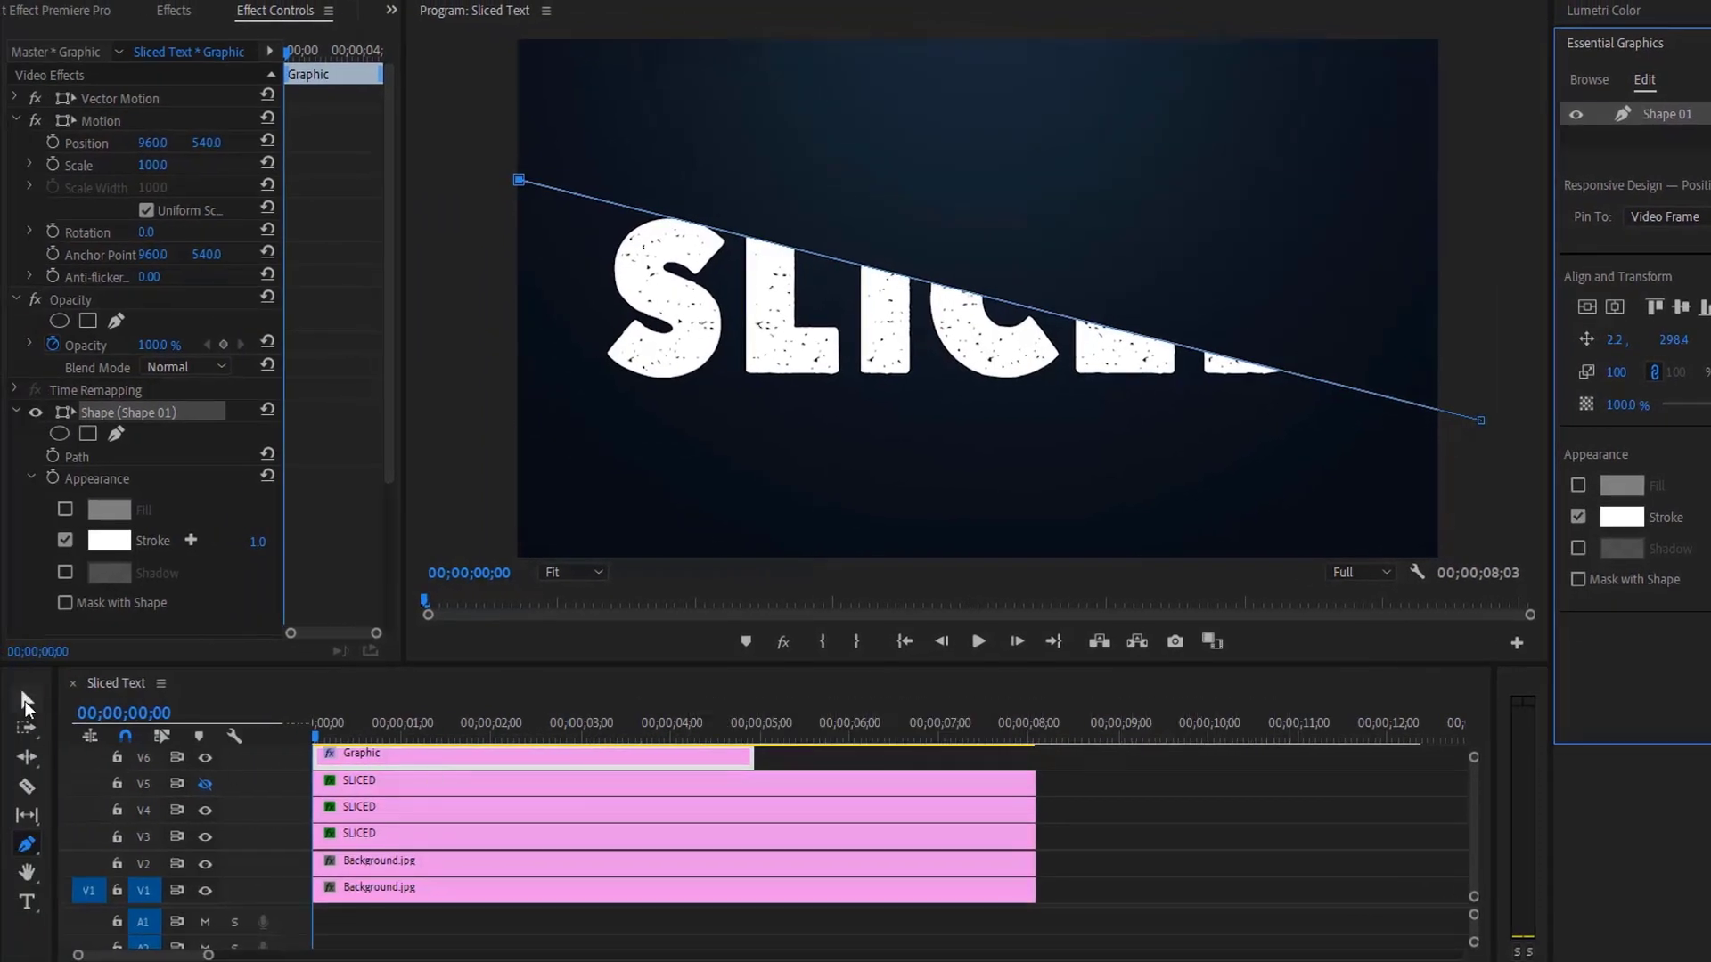
- Stretch the line clip to 8;03 and show the V5 SLICED track again
{"action": "left_click", "coordinate": [25, 701]}
{"action": "left_click_drag", "start_coordinate": [760, 758], "coordinate": [1036, 758]}
{"action": "left_click", "coordinate": [222, 789]}
{"action": "left_click", "coordinate": [206, 784]}
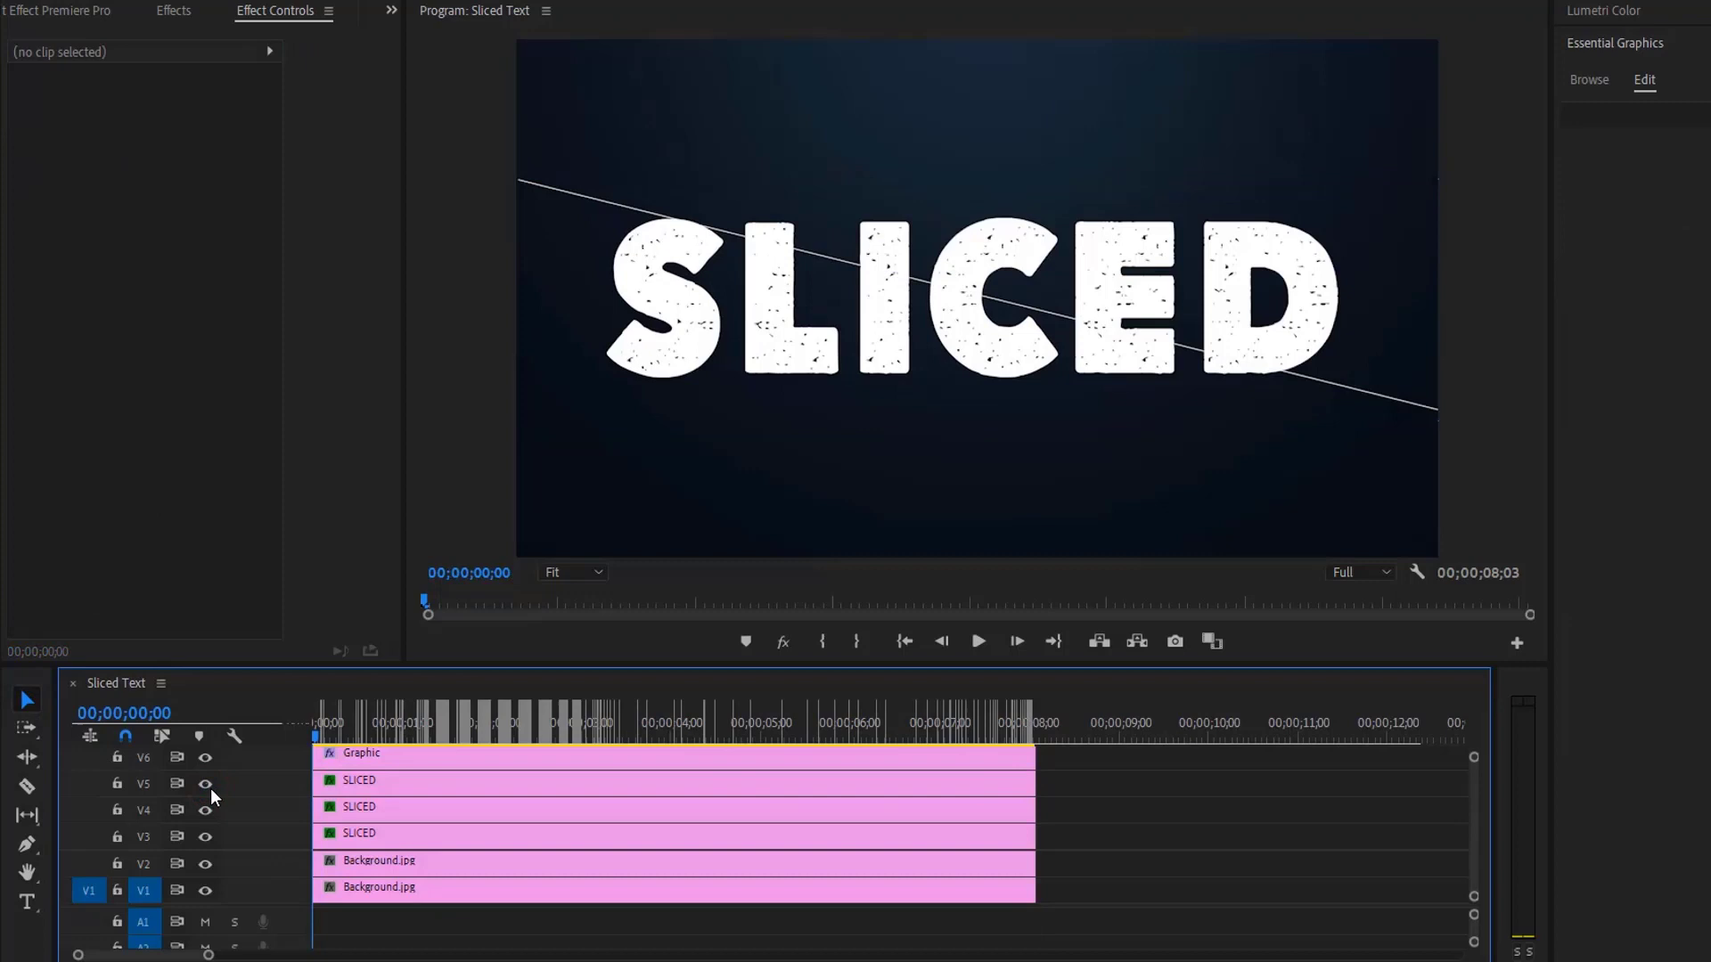
- Apply the Linear Wipe effect to the line graphic clip
{"action": "left_click", "coordinate": [405, 763]}
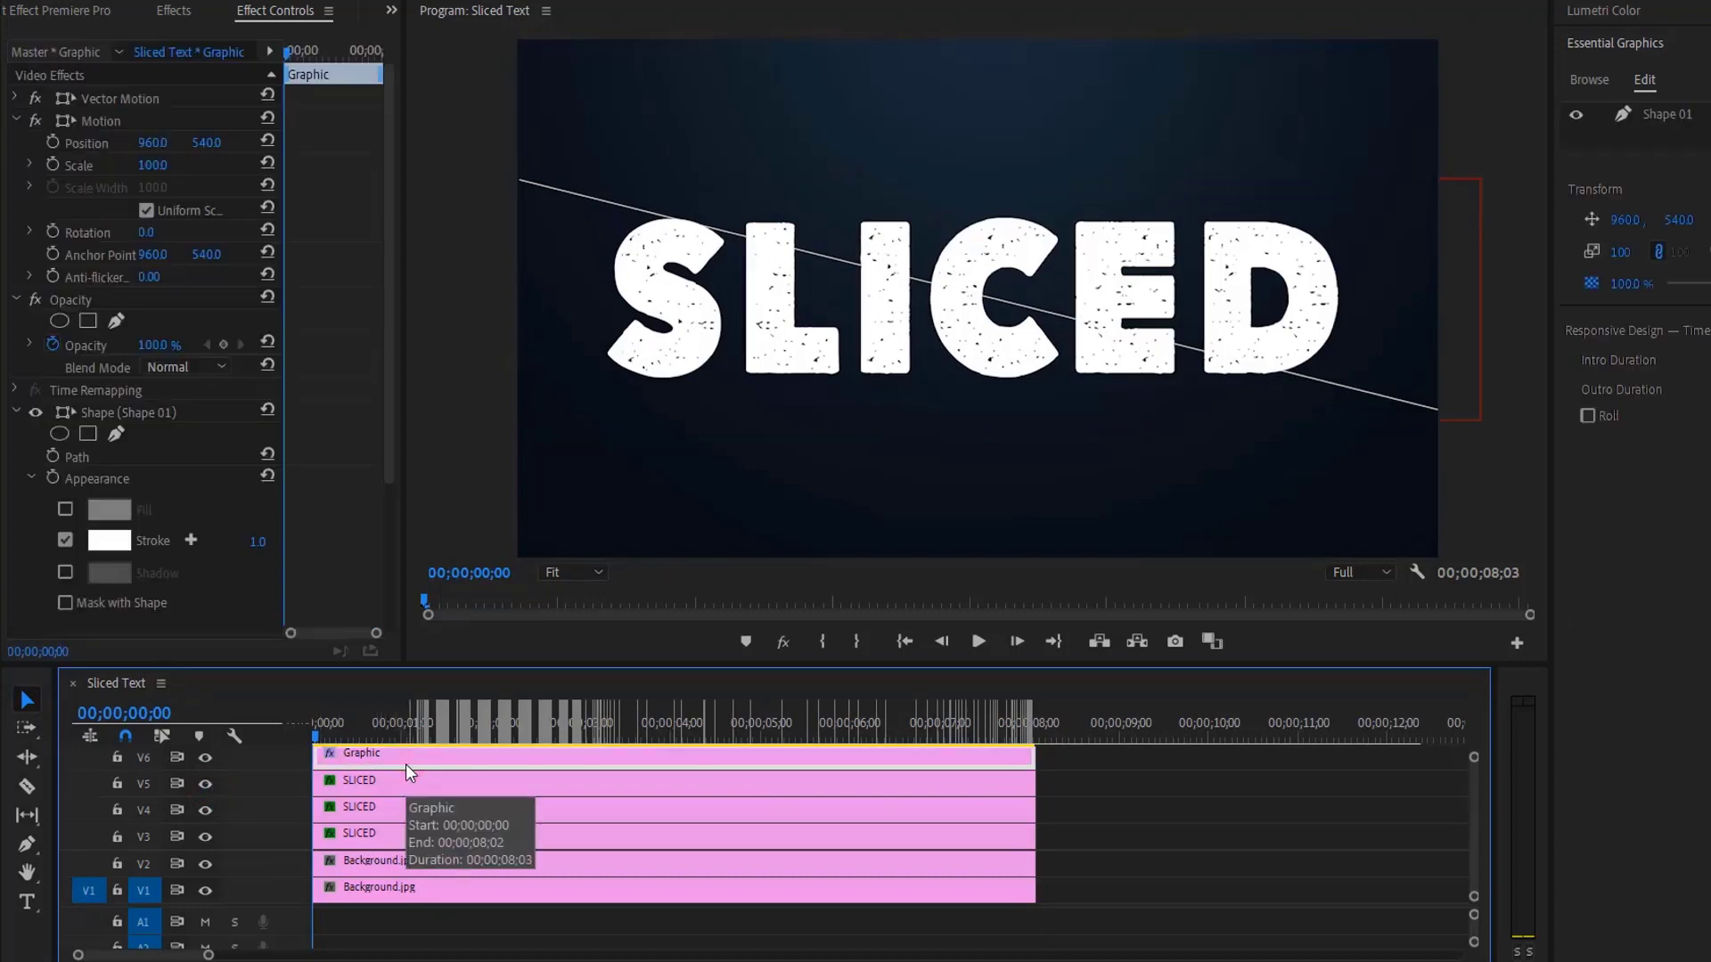
{"action": "left_click", "coordinate": [195, 13]}
{"action": "left_click", "coordinate": [142, 39]}
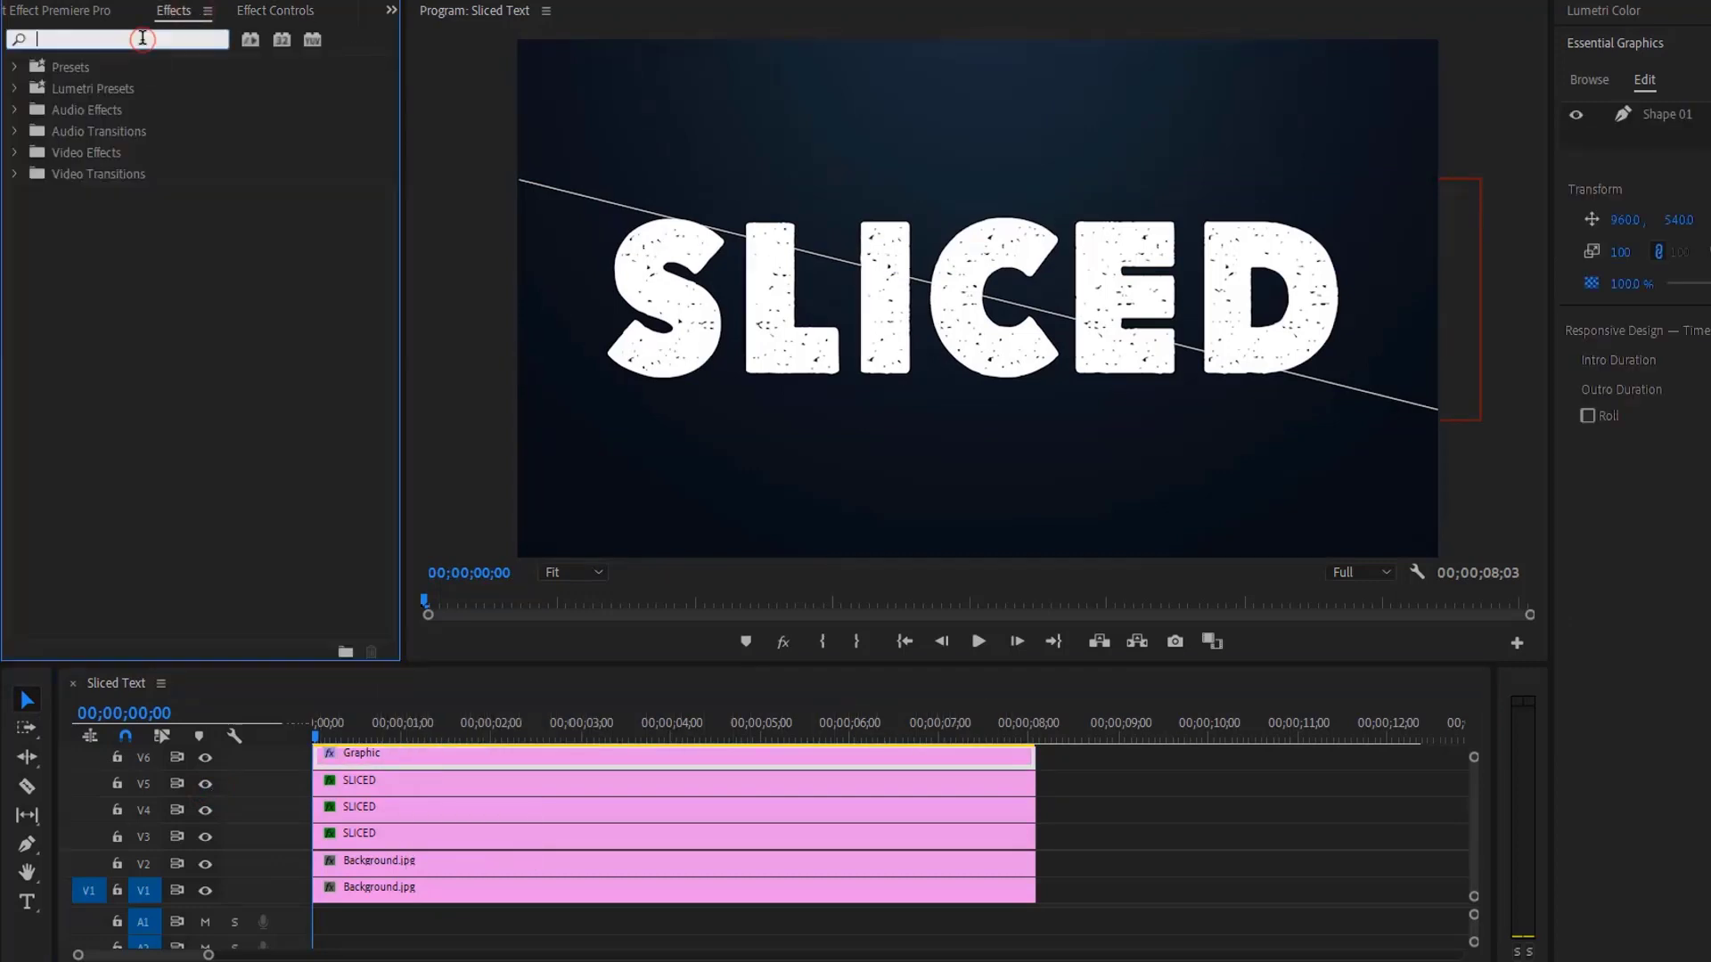
{"action": "type", "text": "wipe"}
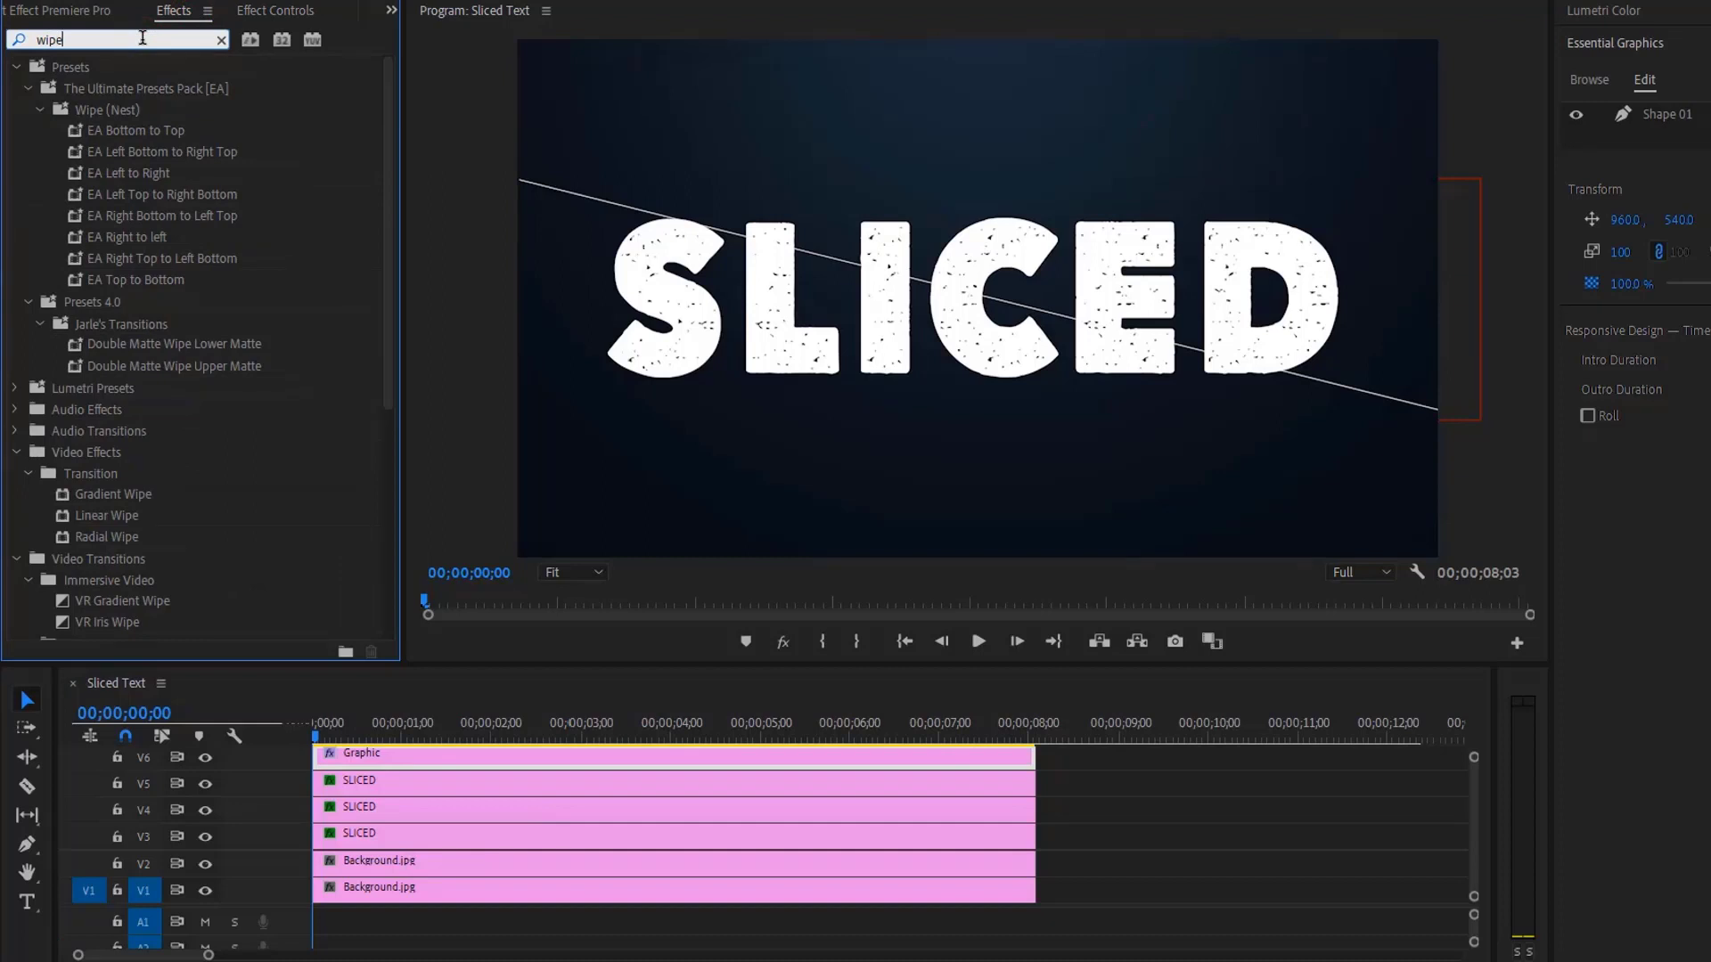
{"action": "left_click_drag", "start_coordinate": [95, 508], "coordinate": [385, 763]}
- Keyframe the wipe's Transition Completion from 100% down to 0% around two seconds
{"action": "left_click_drag", "start_coordinate": [490, 726], "coordinate": [500, 725]}
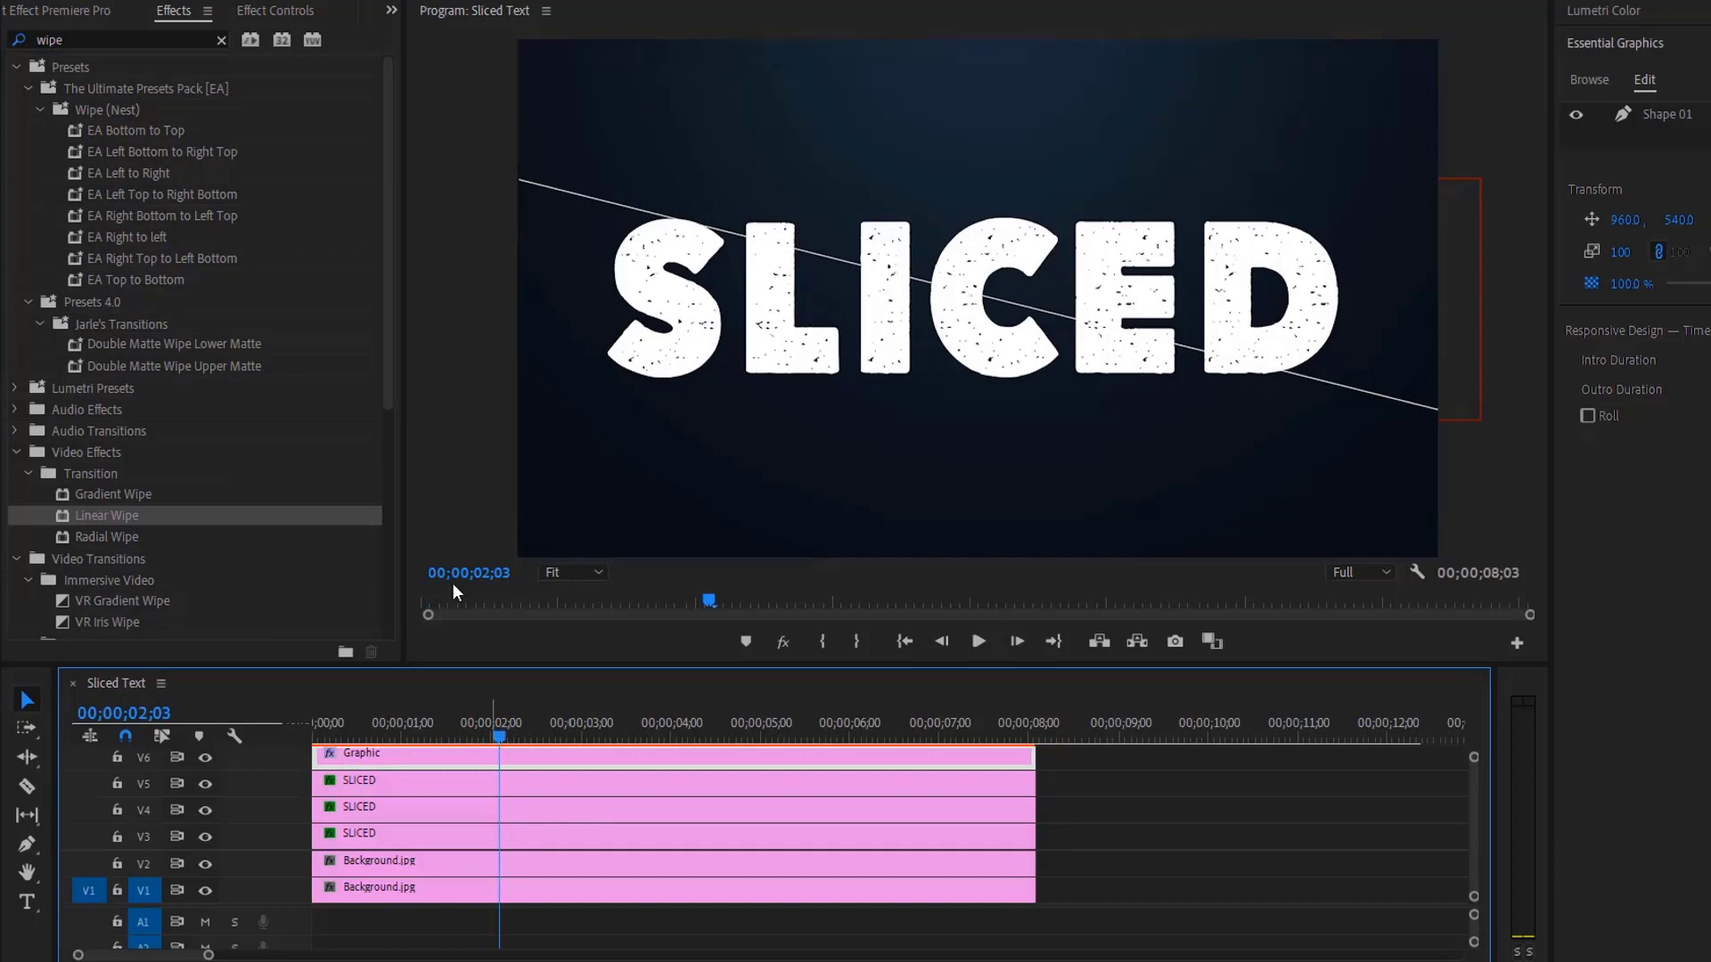
{"action": "left_click", "coordinate": [295, 10]}
{"action": "scroll", "coordinate": [168, 180], "scroll_direction": "down", "scroll_amount": 5}
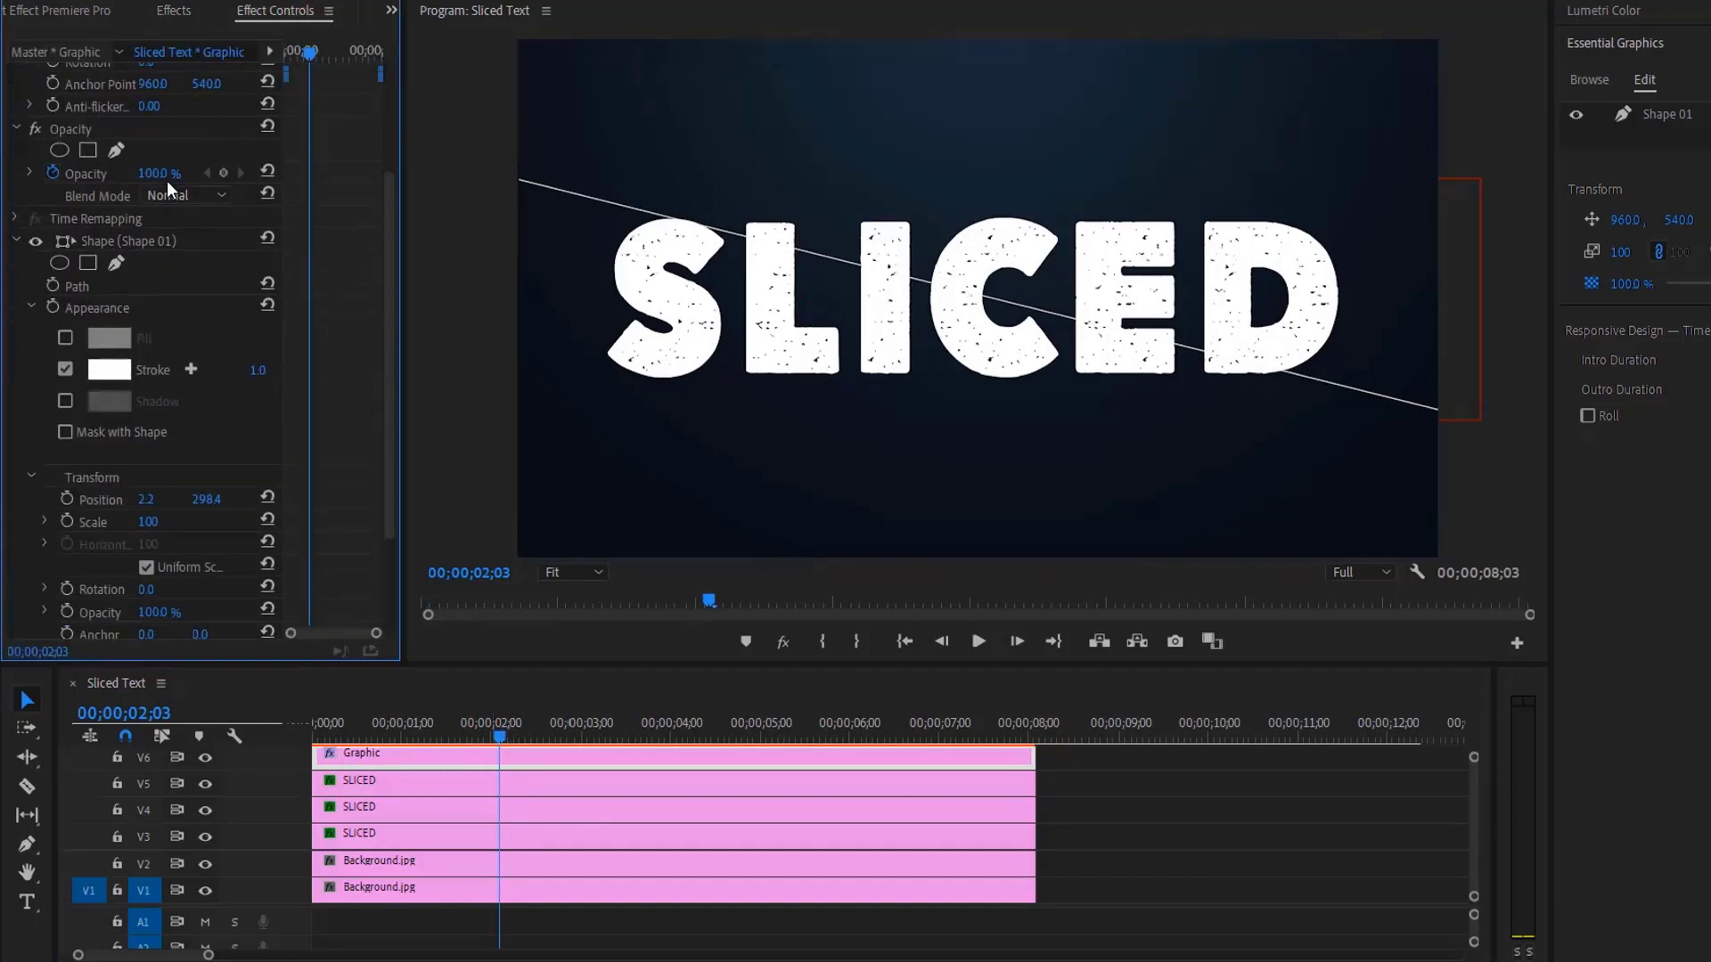
{"action": "left_click", "coordinate": [91, 522]}
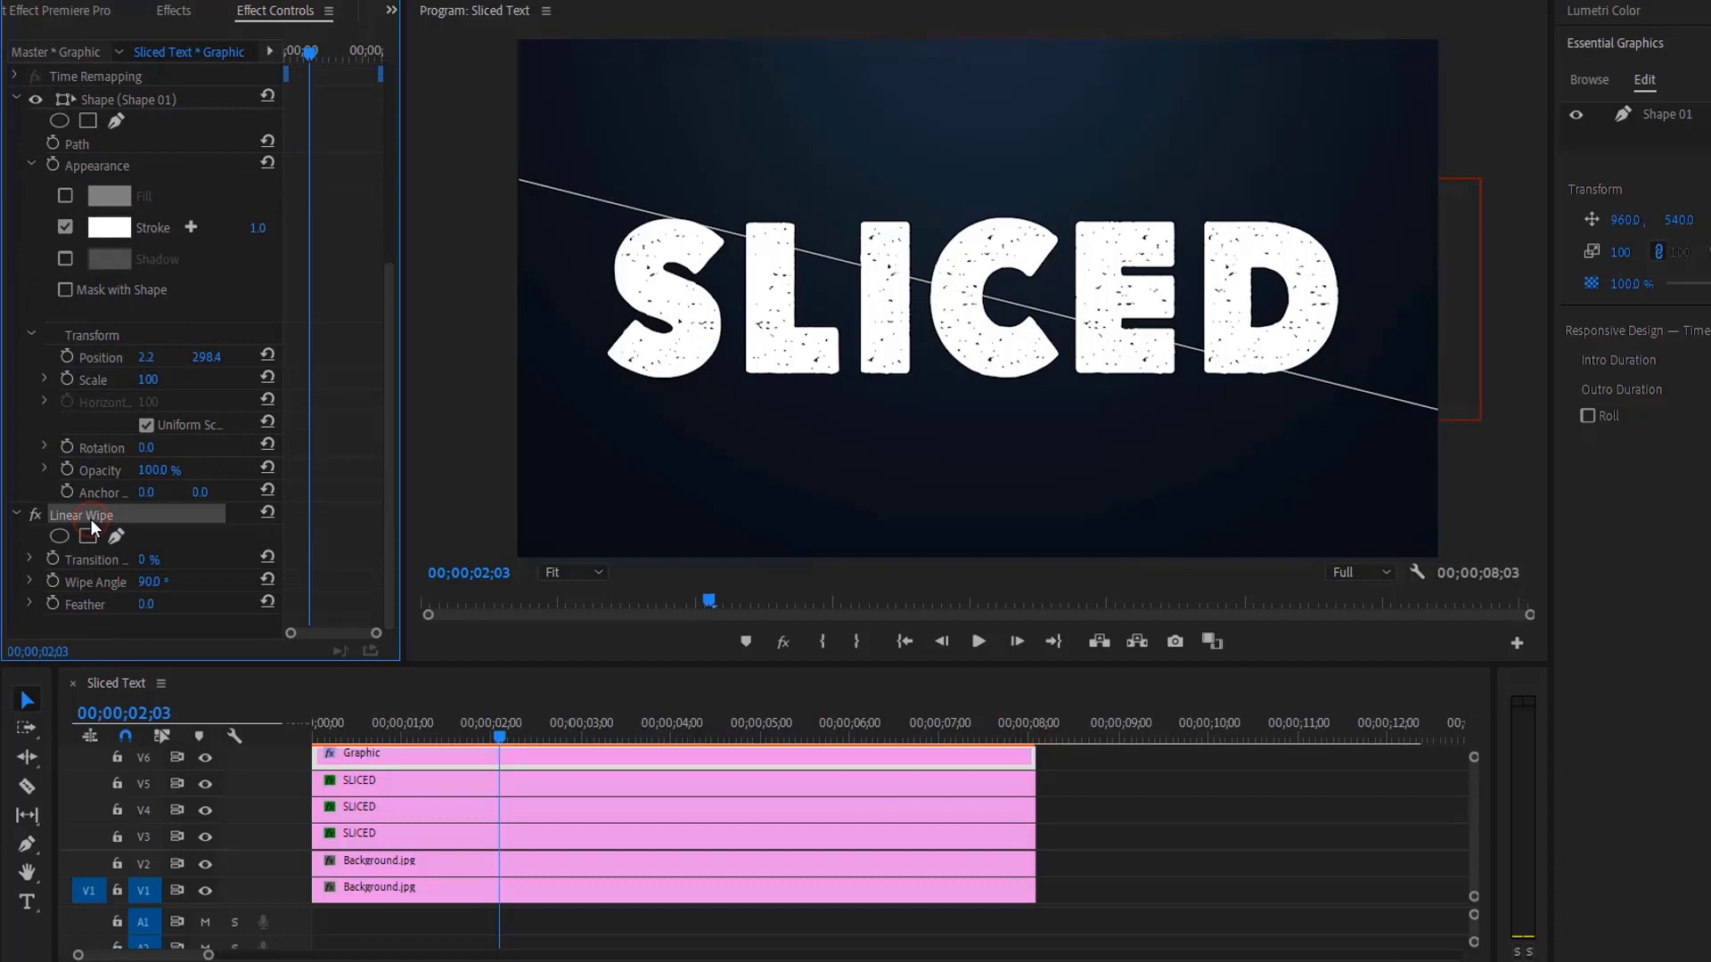
{"action": "left_click", "coordinate": [50, 559]}
{"action": "left_click_drag", "start_coordinate": [408, 588], "coordinate": [544, 588]}
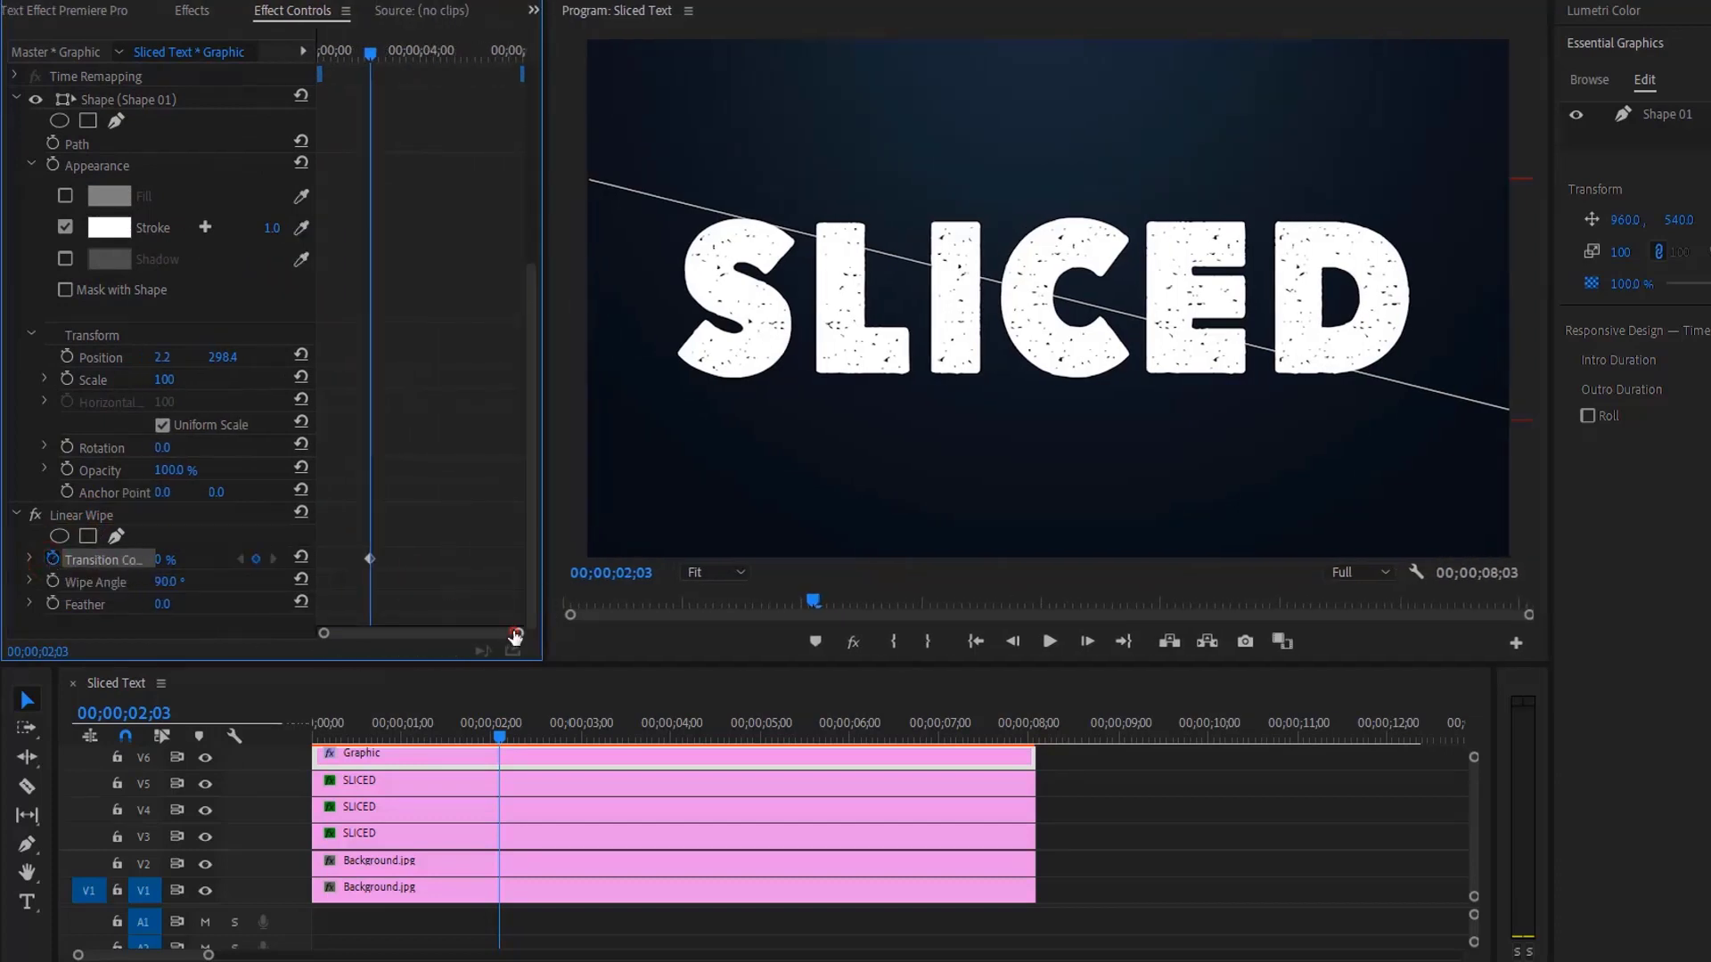
{"action": "left_click_drag", "start_coordinate": [421, 51], "coordinate": [409, 51]}
{"action": "left_click_drag", "start_coordinate": [161, 559], "coordinate": [258, 561]}
- Play back the line wipe animation
{"action": "left_click", "coordinate": [478, 736]}
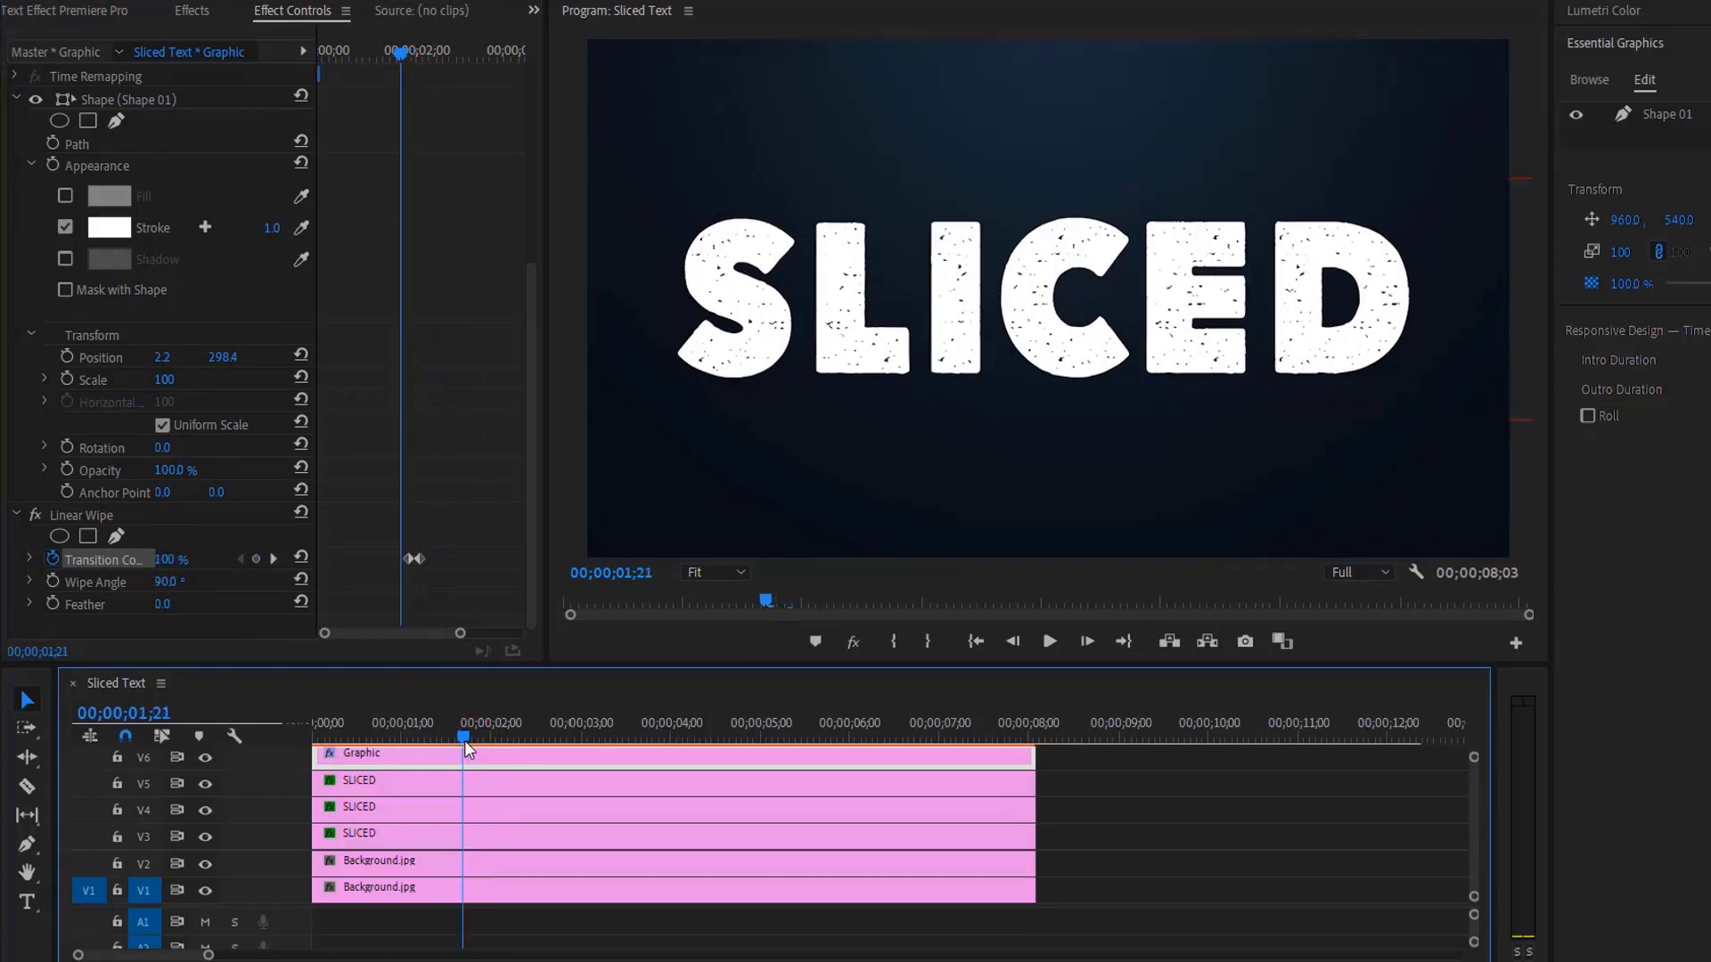
{"action": "key", "text": "space"}
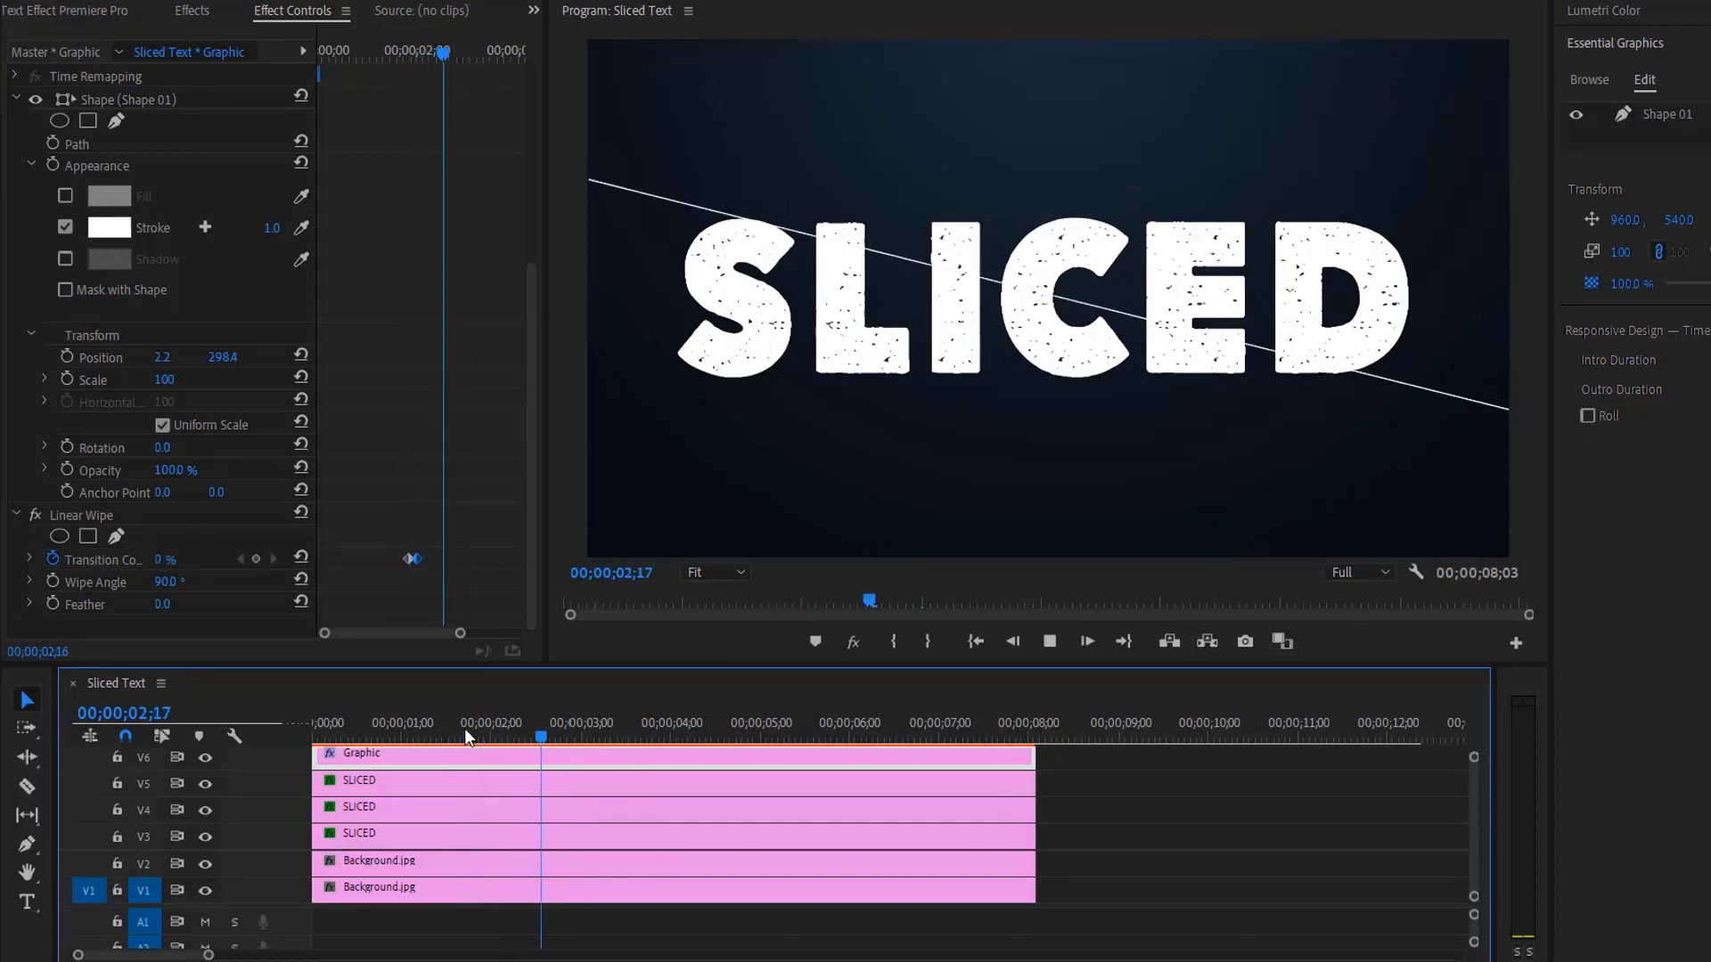
{"action": "key", "text": "space"}
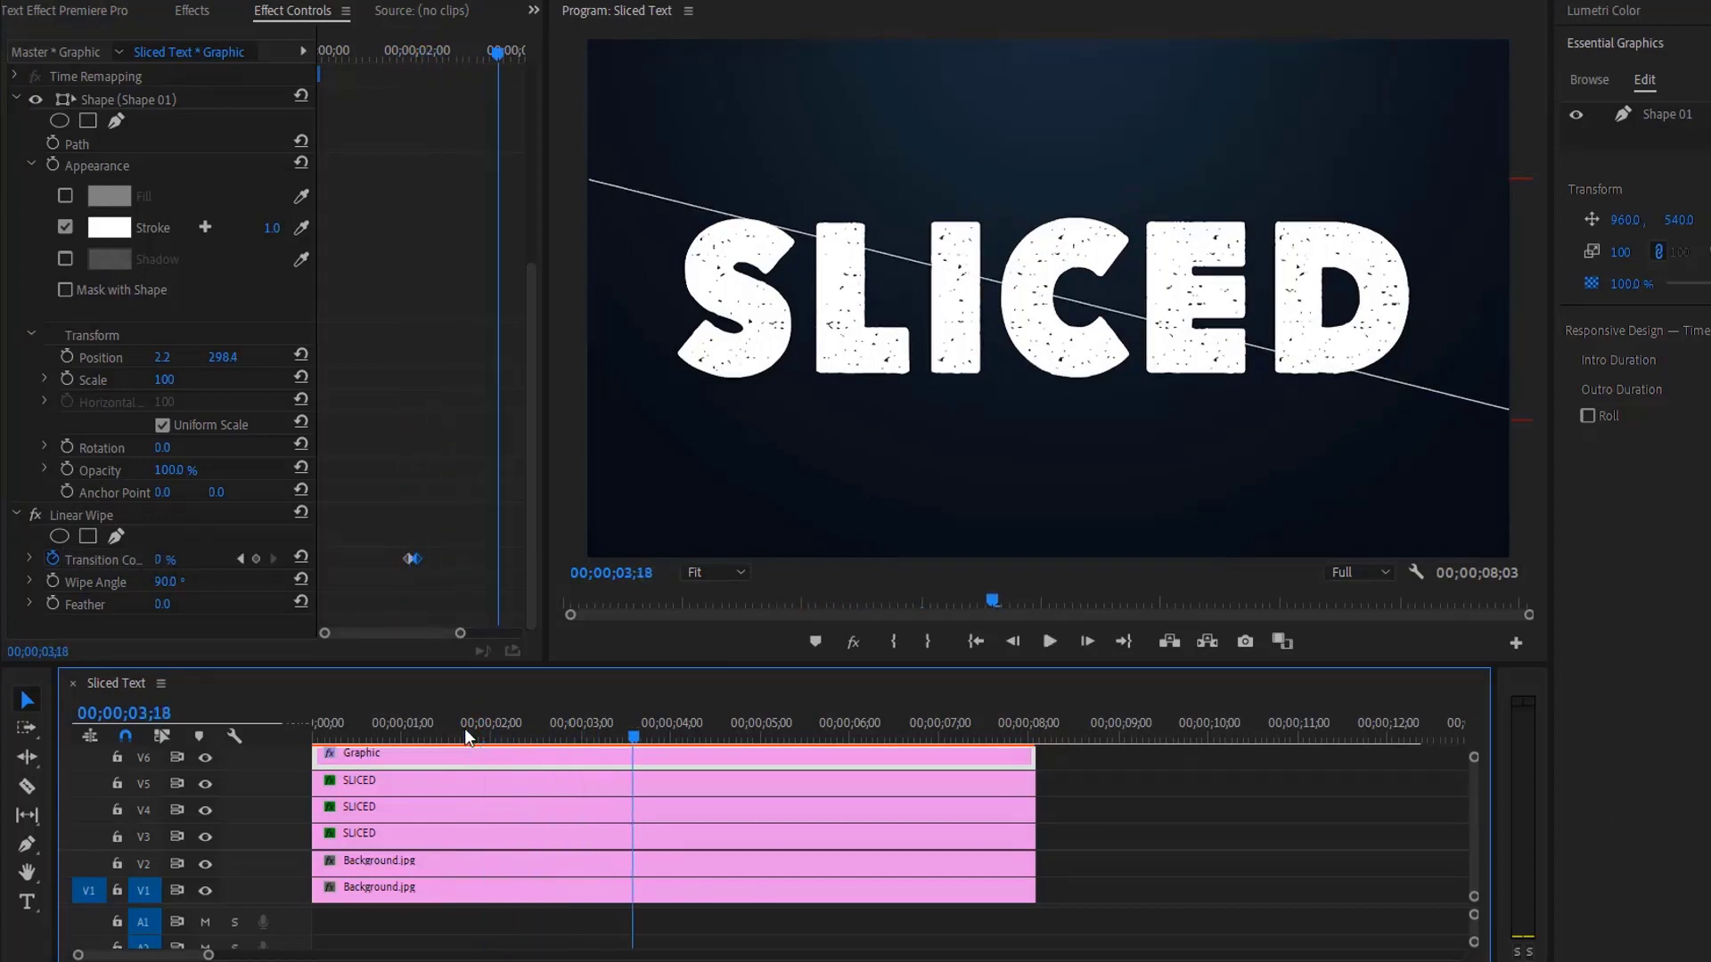
- Nest the V4 SLICED clip as Nested Sequence 01
{"action": "left_click", "coordinate": [436, 806]}
{"action": "right_click", "coordinate": [465, 807]}
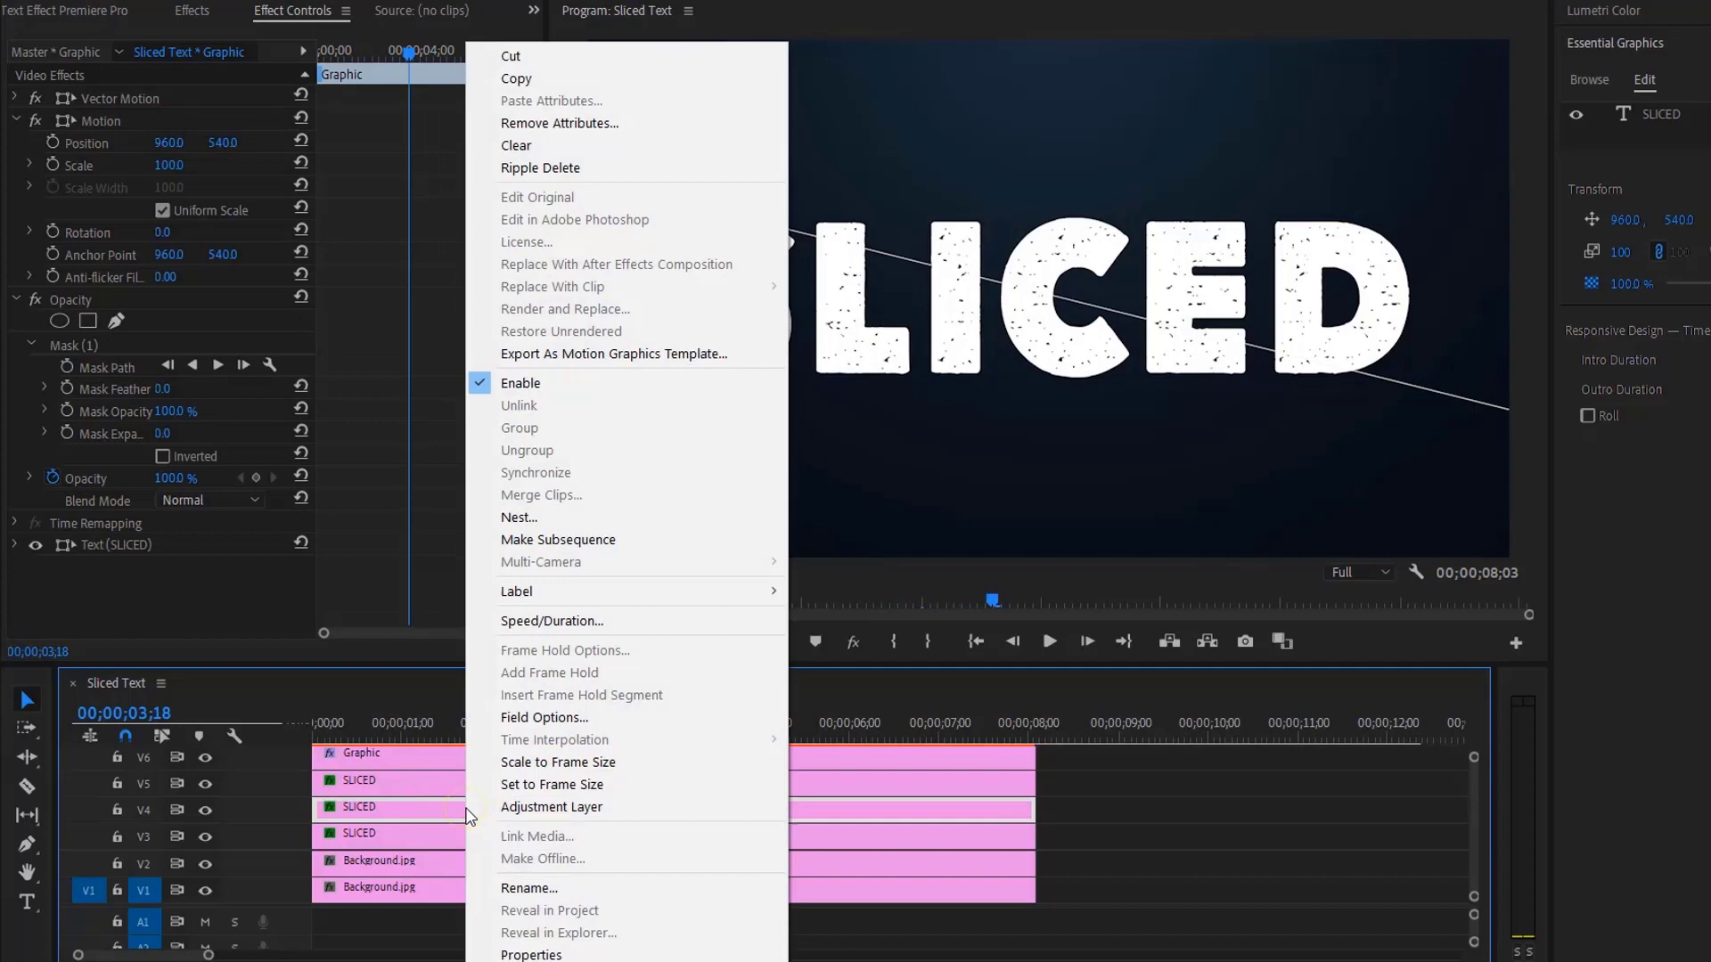
{"action": "left_click", "coordinate": [556, 515]}
{"action": "left_click", "coordinate": [925, 481]}
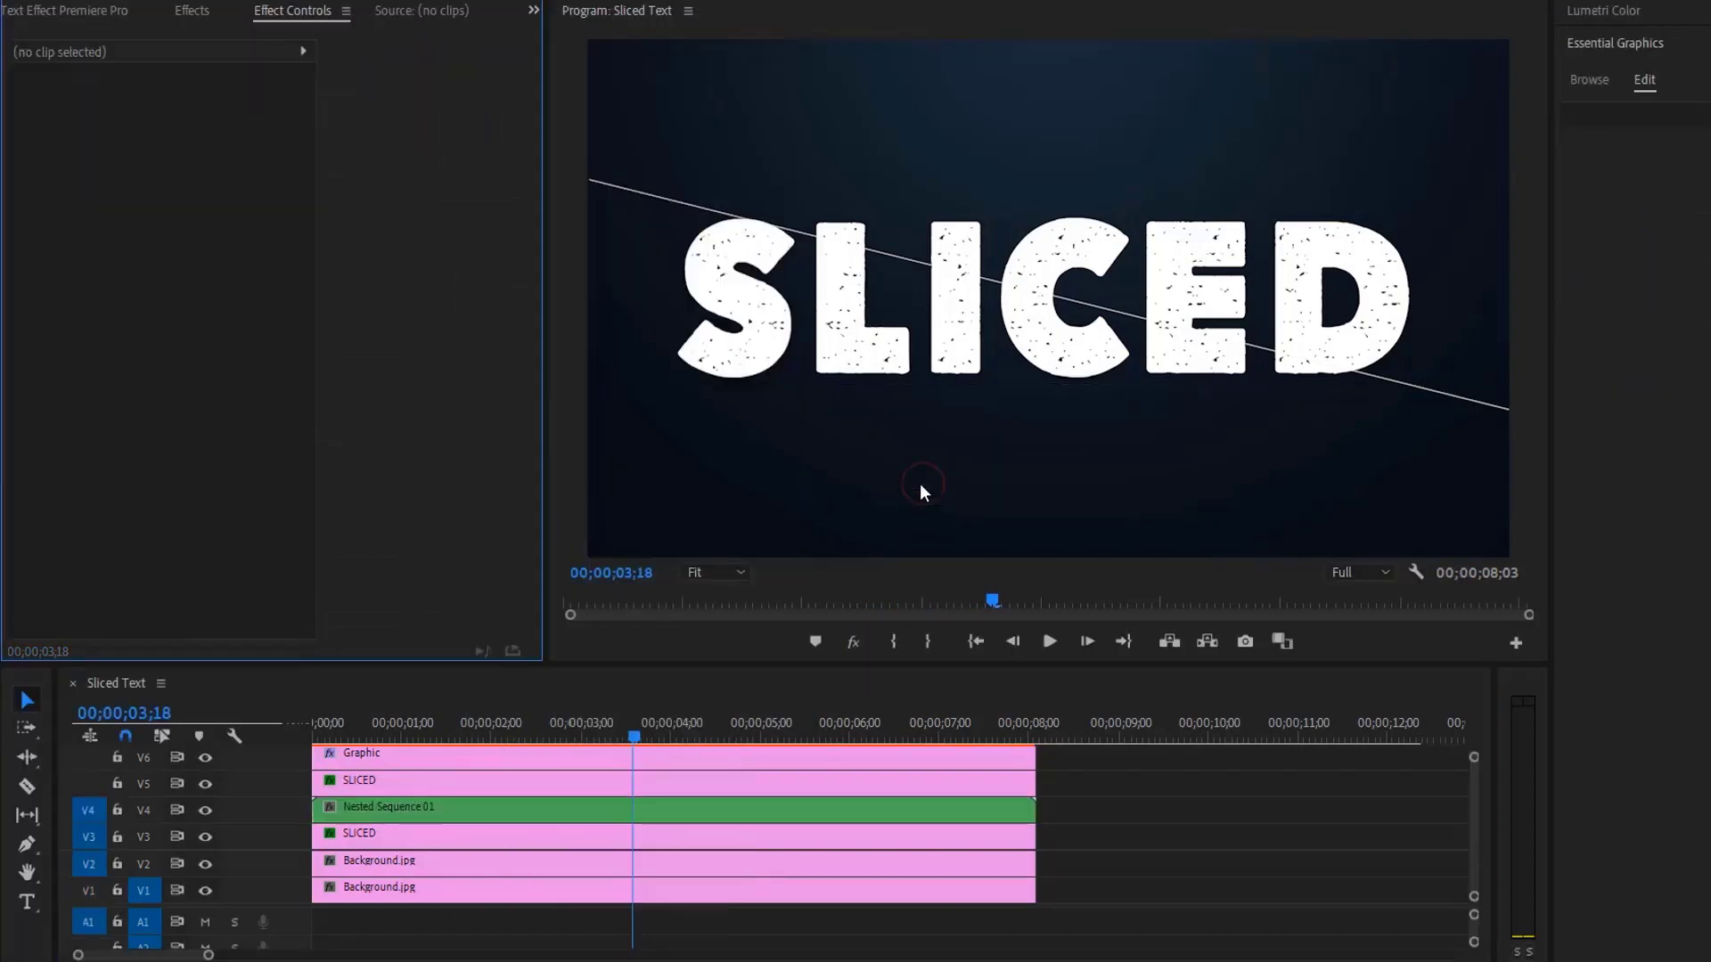
- Apply the Transform effect to Nested Sequence 01
{"action": "left_click", "coordinate": [192, 10]}
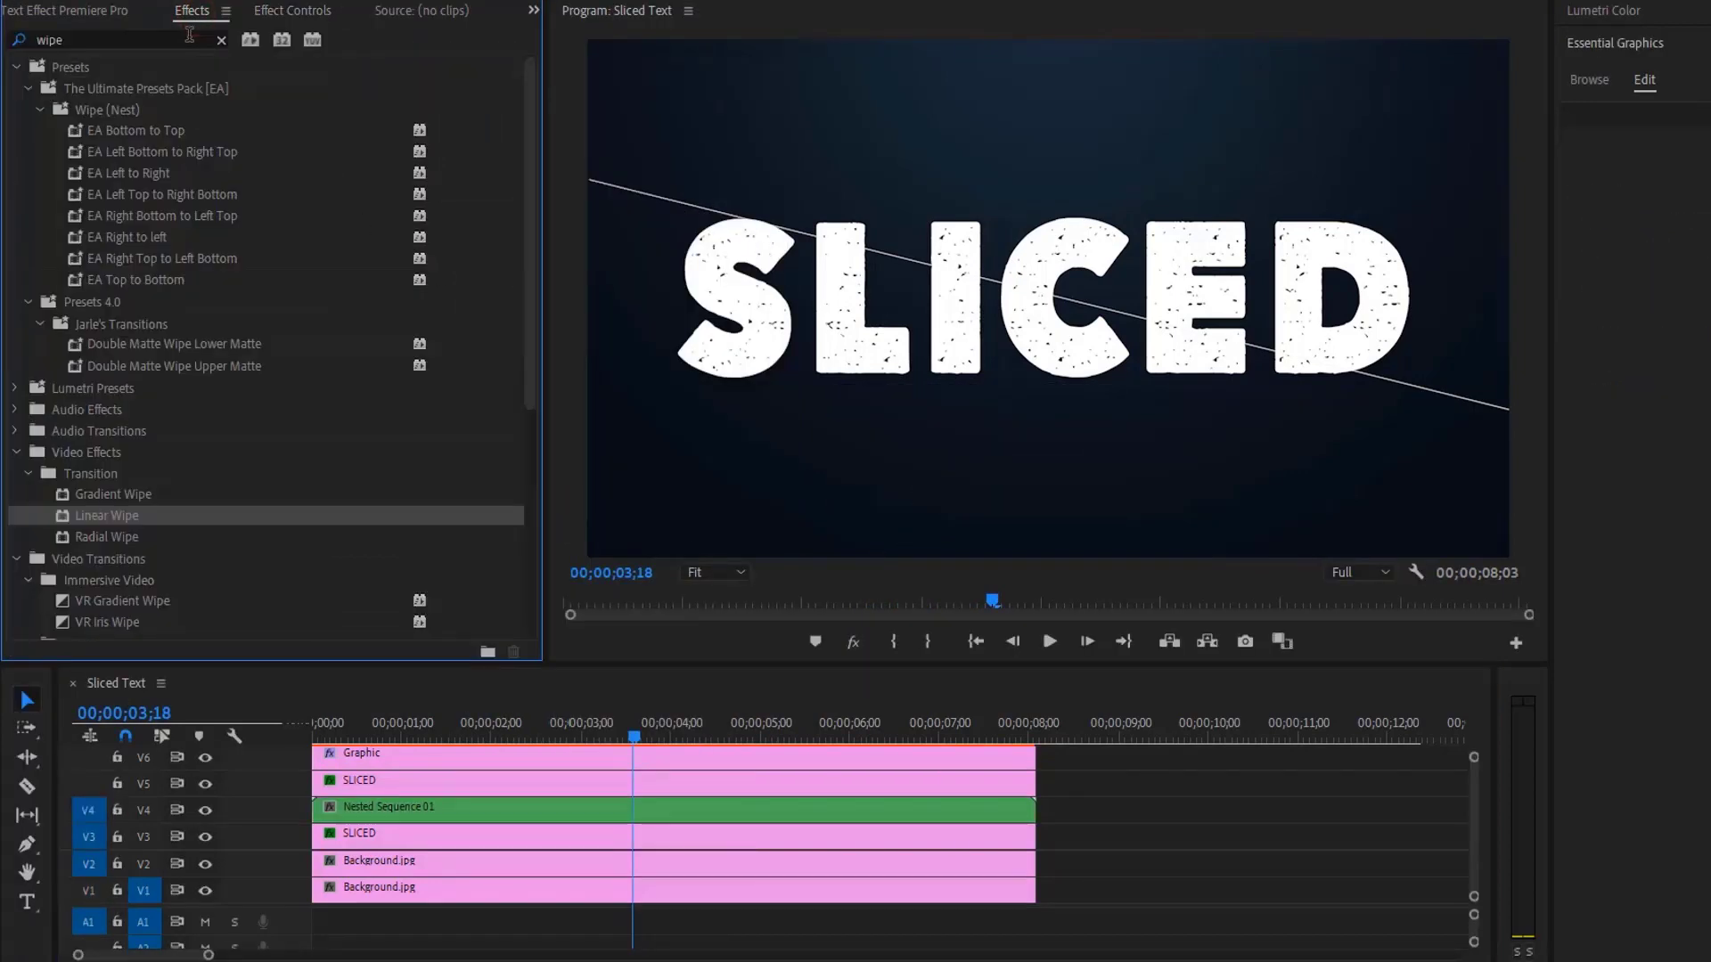
{"action": "left_click", "coordinate": [188, 39]}
{"action": "type", "text": "transf"}
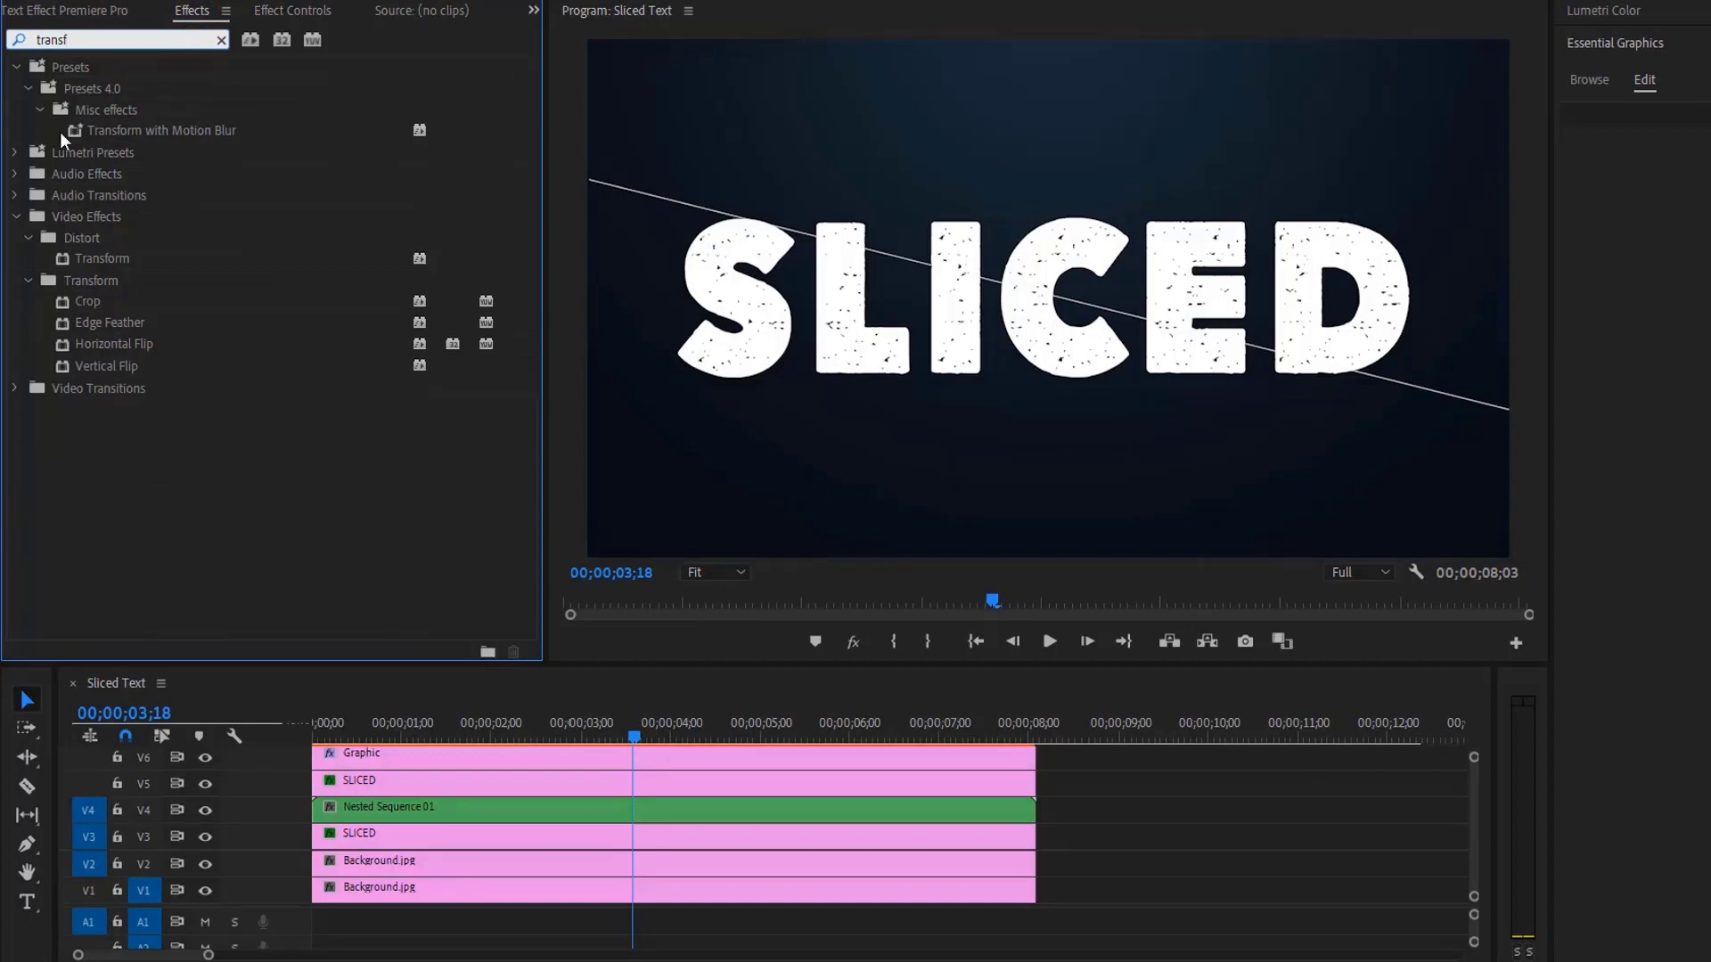
{"action": "left_click_drag", "start_coordinate": [107, 265], "coordinate": [548, 820]}
{"action": "left_click", "coordinate": [489, 730]}
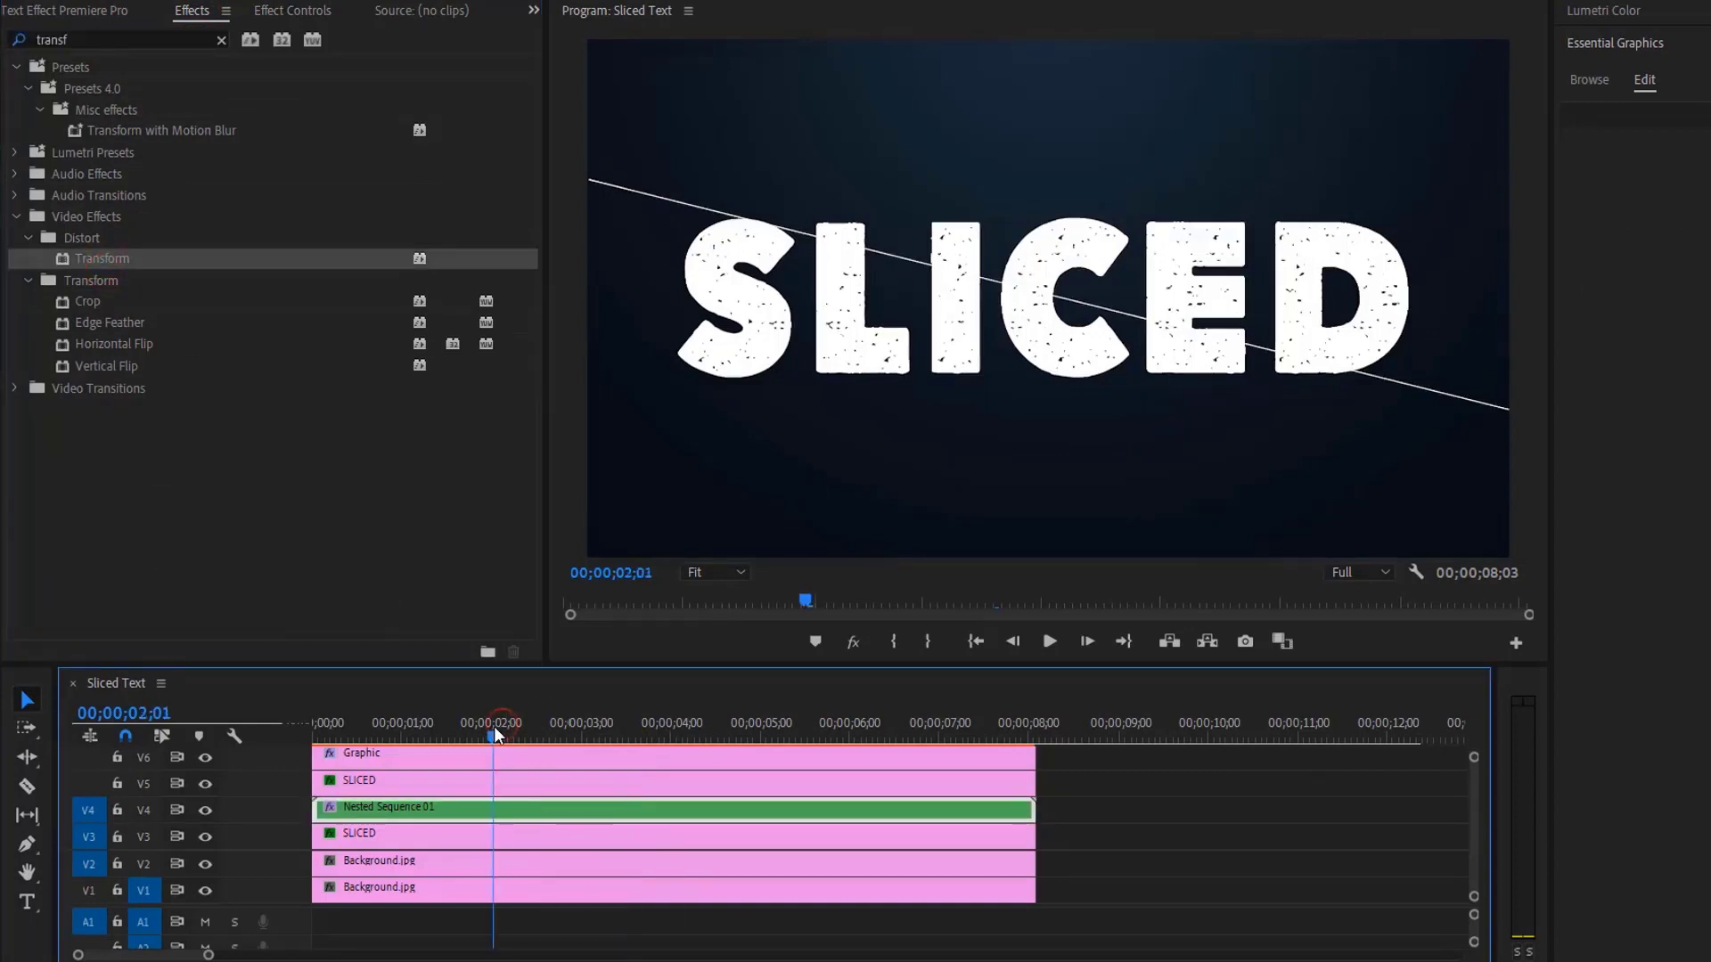
- Add starting Transform Rotation and Position keyframes at 00;00;02;01
{"action": "left_click_drag", "start_coordinate": [492, 727], "coordinate": [495, 727]}
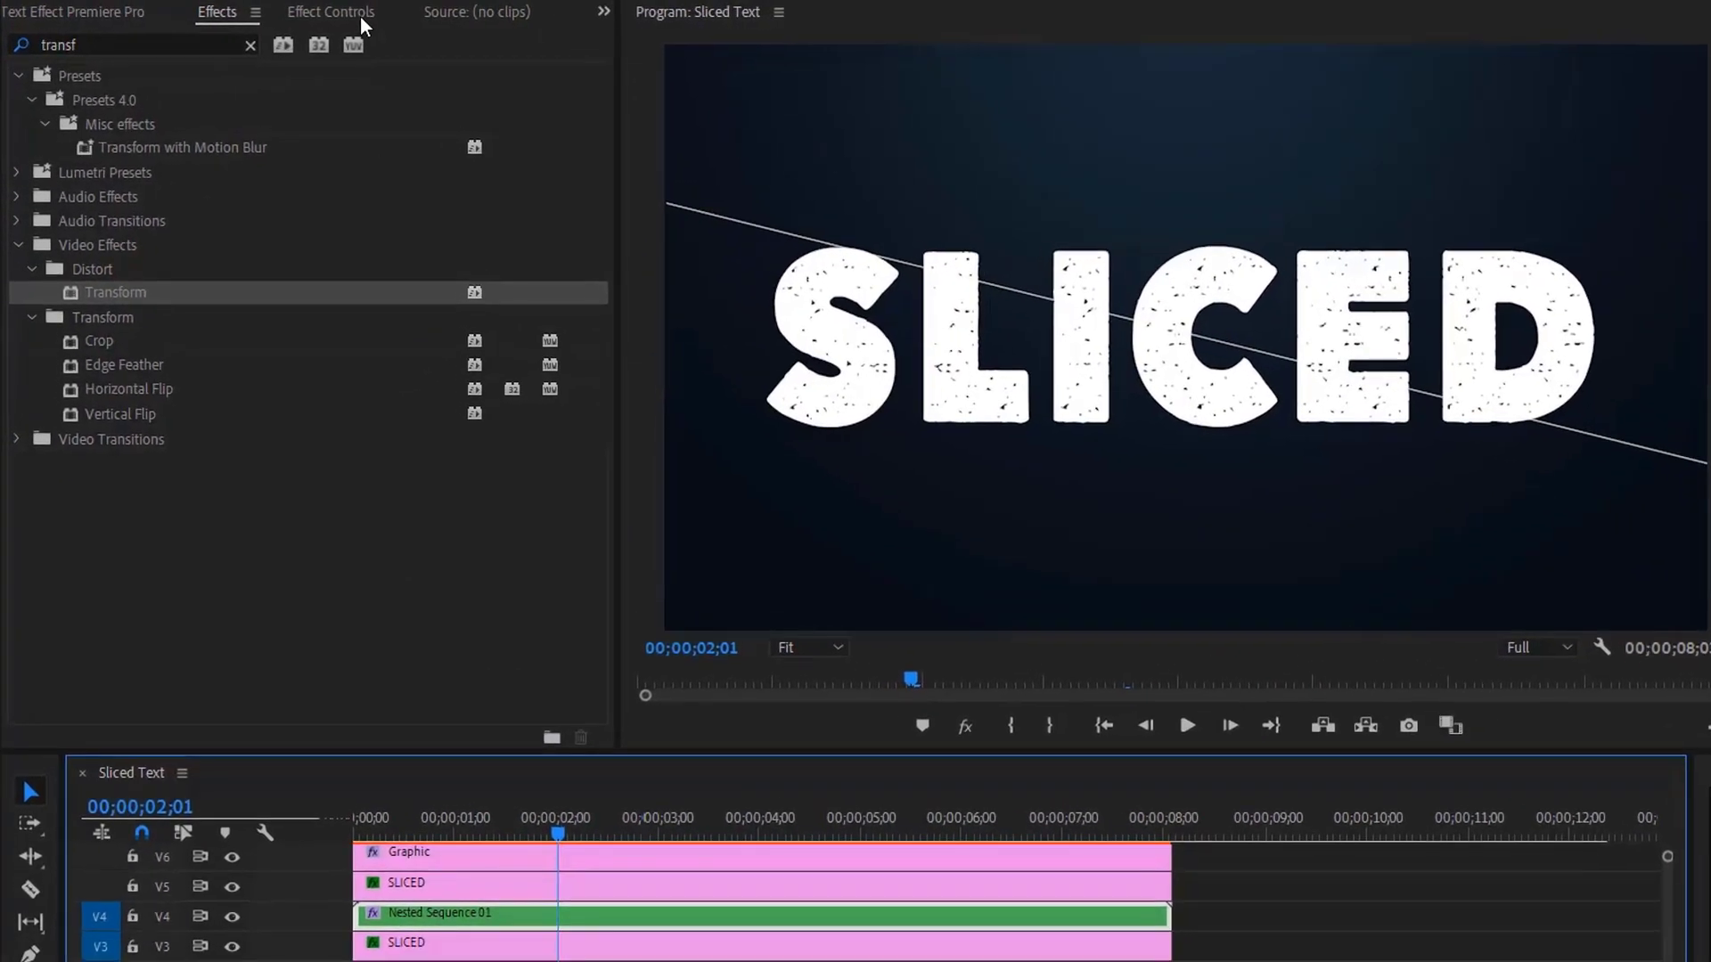
{"action": "left_click", "coordinate": [318, 14]}
{"action": "scroll", "coordinate": [234, 610], "scroll_direction": "down", "scroll_amount": 2}
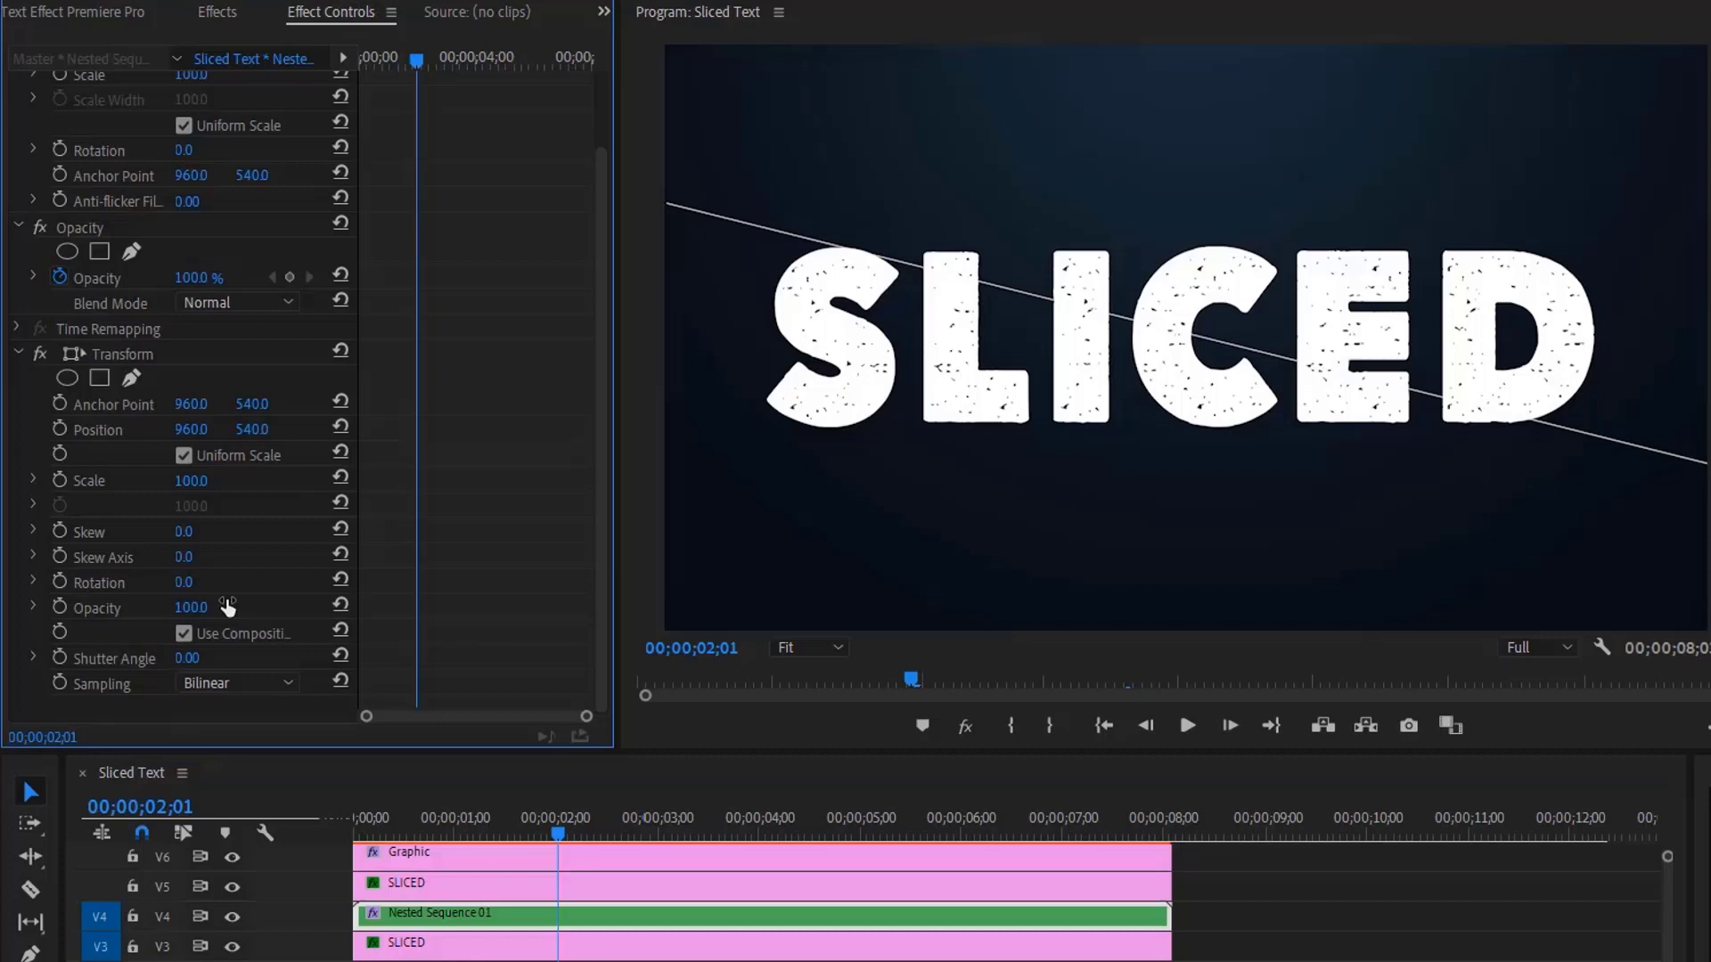
{"action": "left_click", "coordinate": [59, 582]}
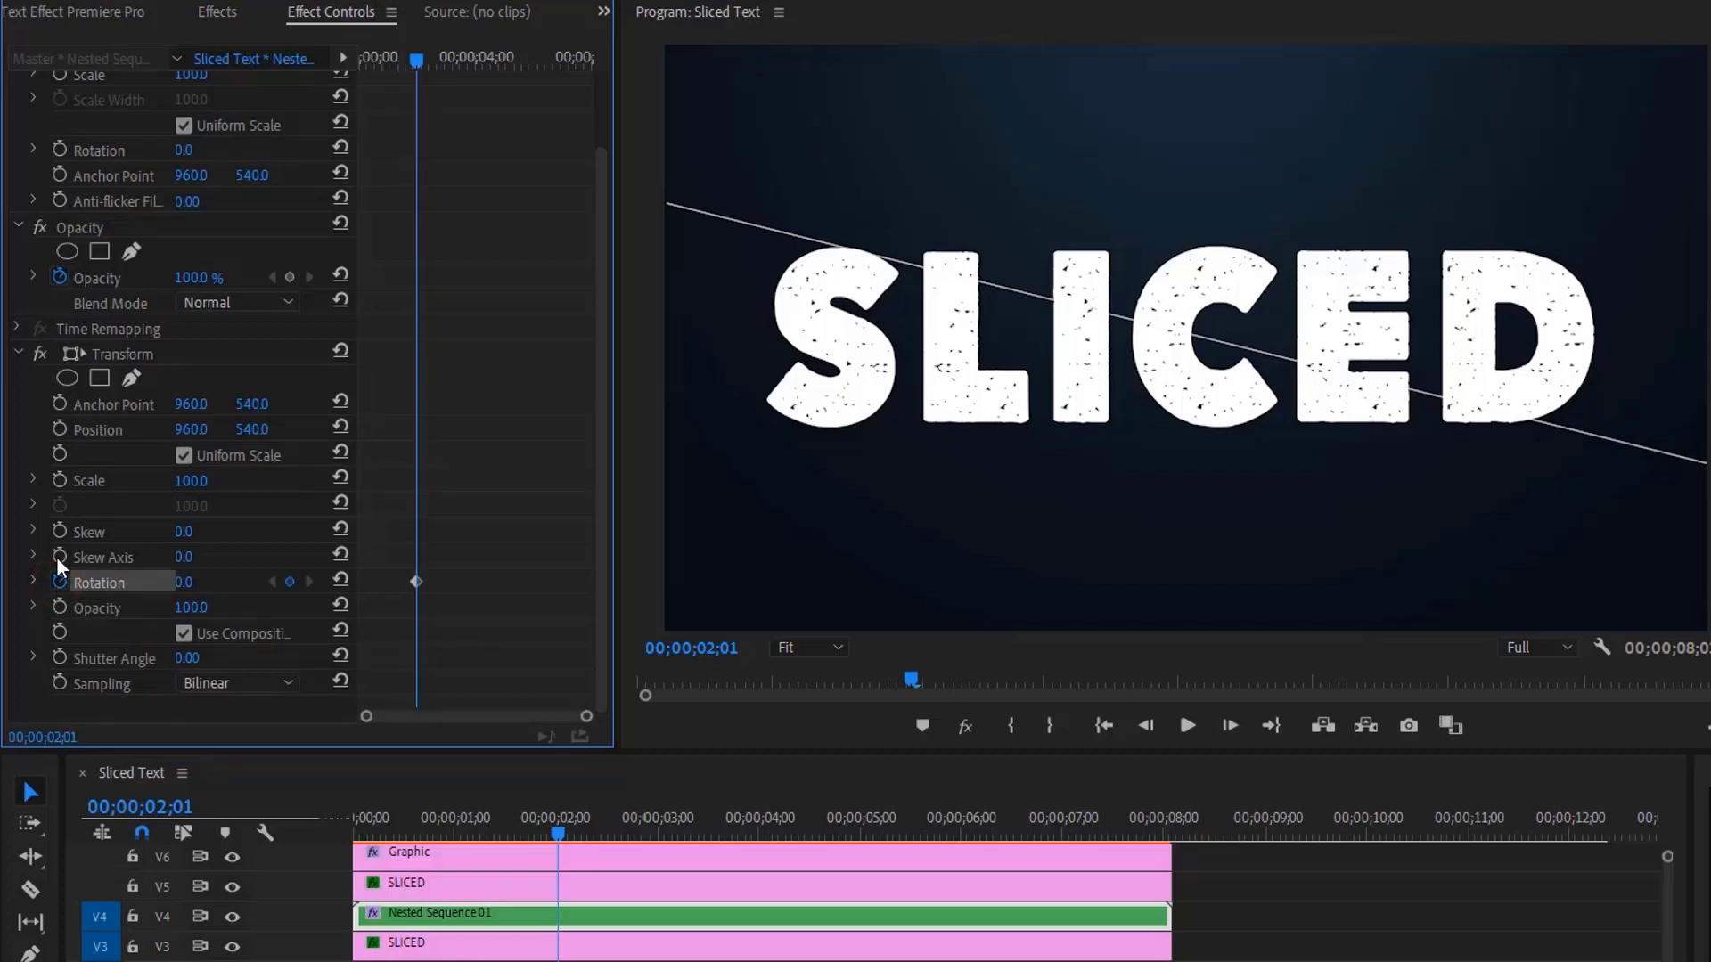
{"action": "left_click", "coordinate": [60, 428]}
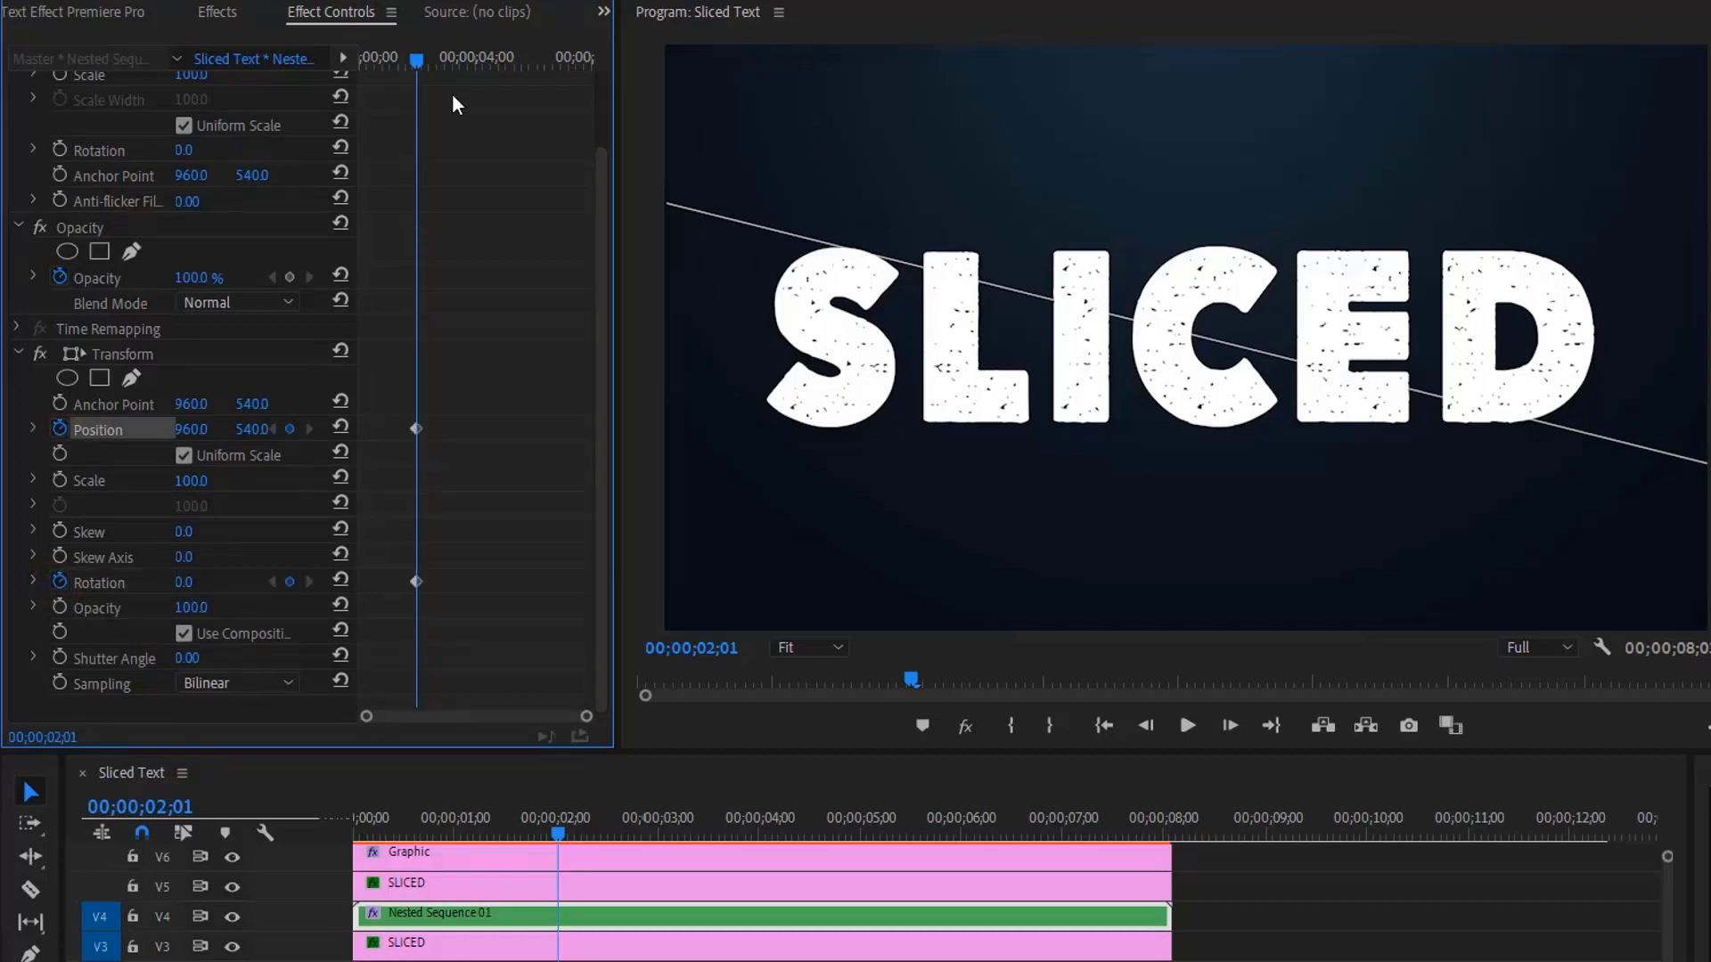
- At 03;23 set Rotation to -85 and Position Y to 1724, then select the starting keyframes
{"action": "left_click_drag", "start_coordinate": [445, 66], "coordinate": [468, 57]}
{"action": "left_click", "coordinate": [190, 581]}
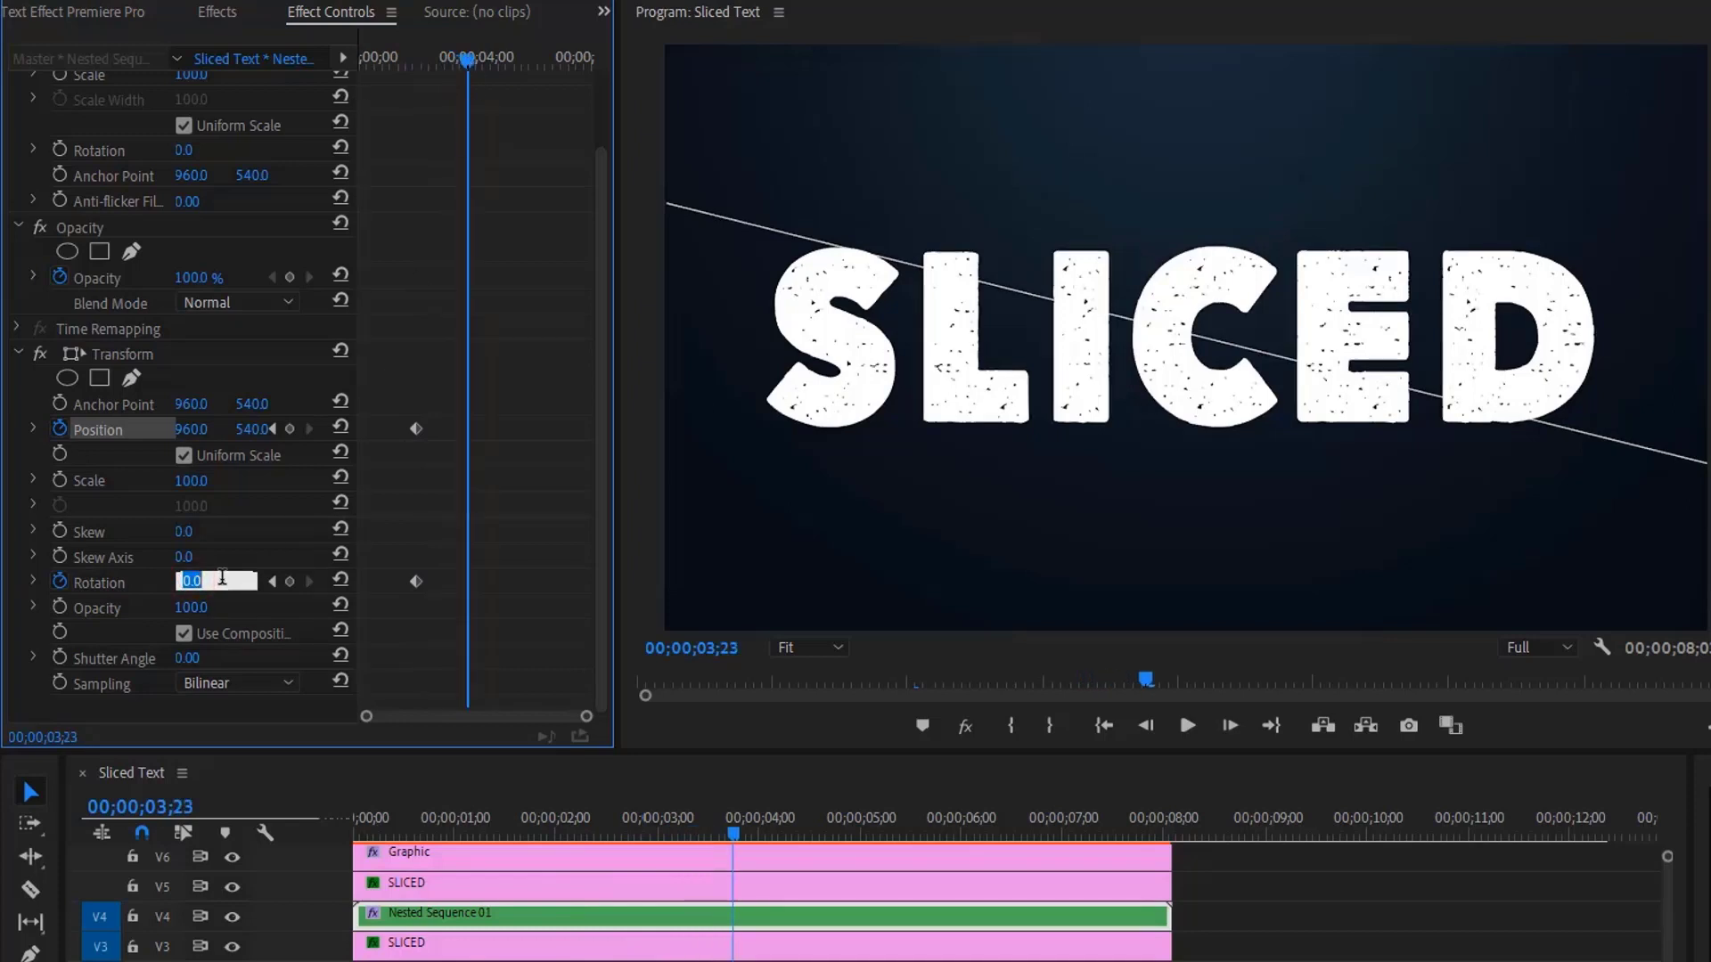
{"action": "type", "text": "-85"}
{"action": "key", "text": "Return"}
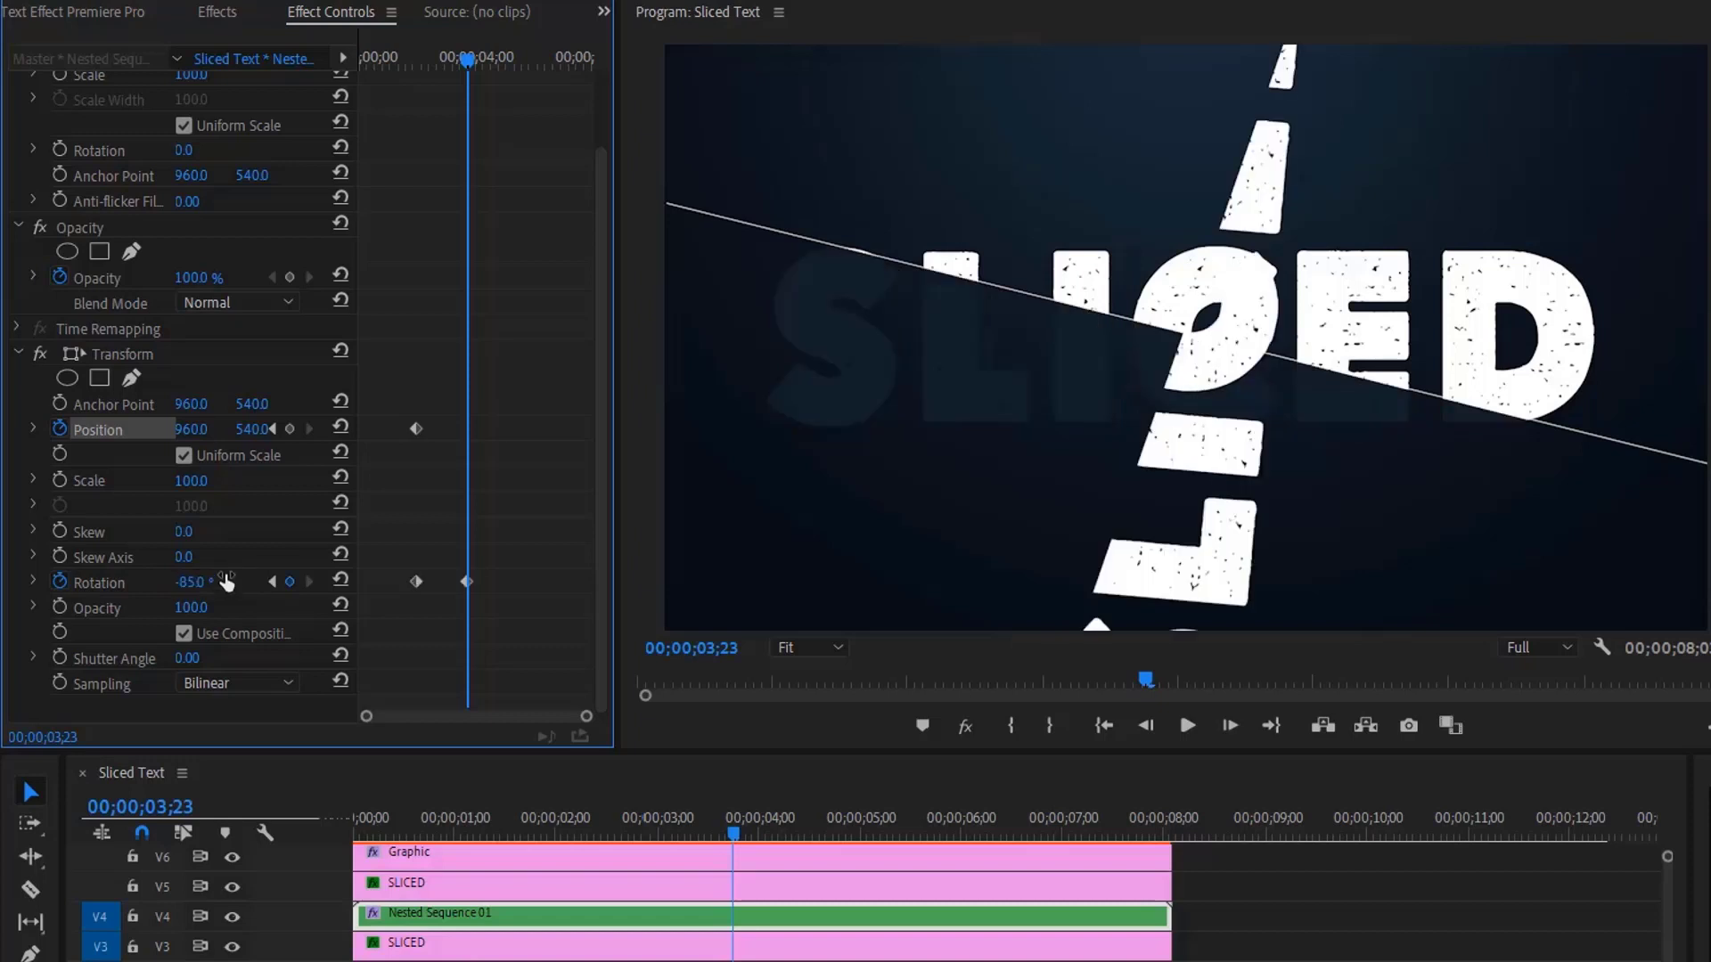
{"action": "left_click_drag", "start_coordinate": [245, 430], "coordinate": [277, 432]}
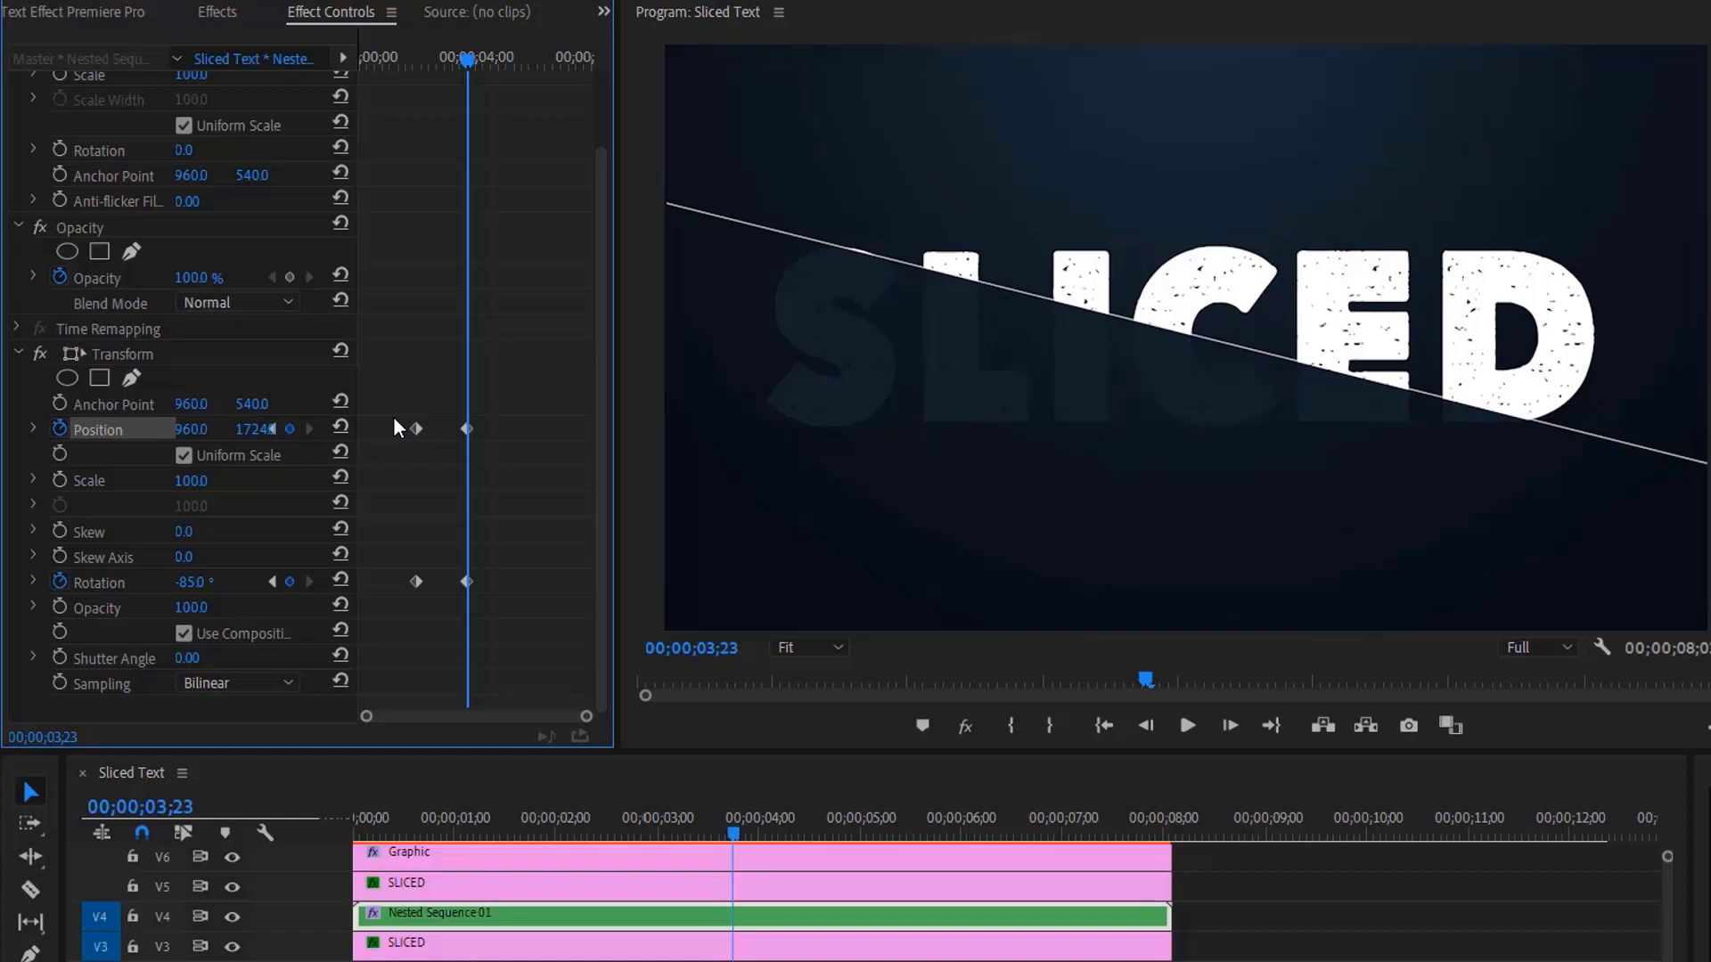
{"action": "left_click_drag", "start_coordinate": [395, 419], "coordinate": [451, 616]}
- Apply Ease Out to the starting keyframes and steepen the rotation velocity curve
{"action": "right_click", "coordinate": [414, 584]}
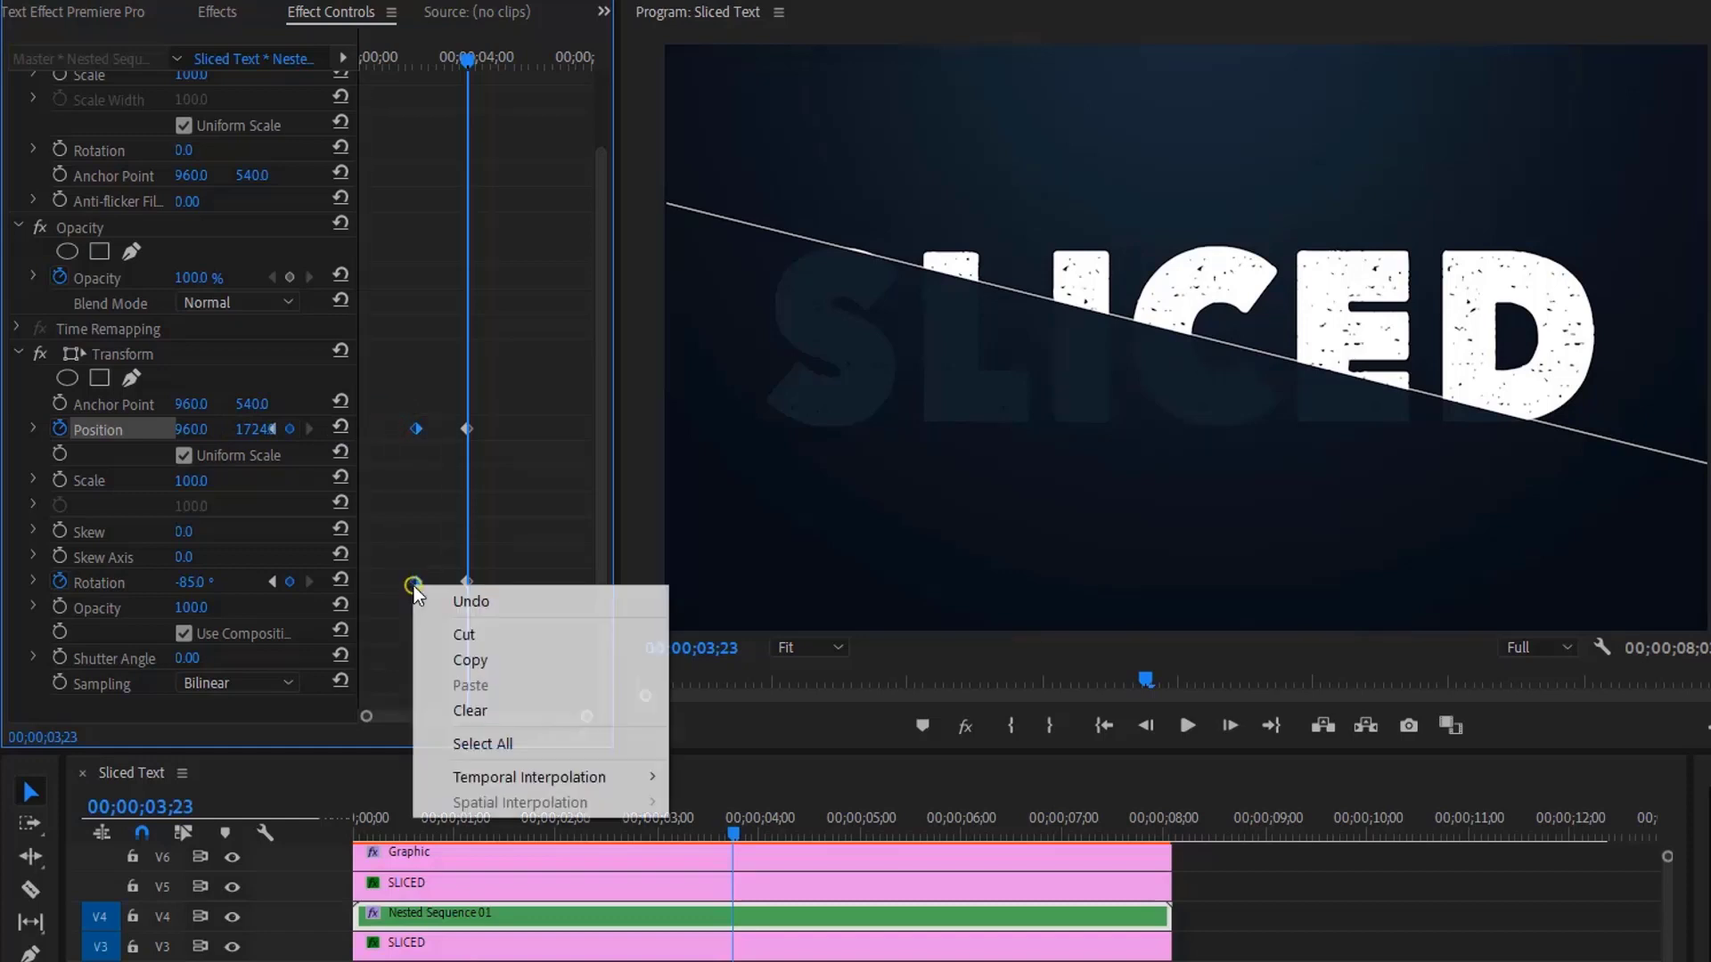
{"action": "mouse_move", "coordinate": [569, 779]}
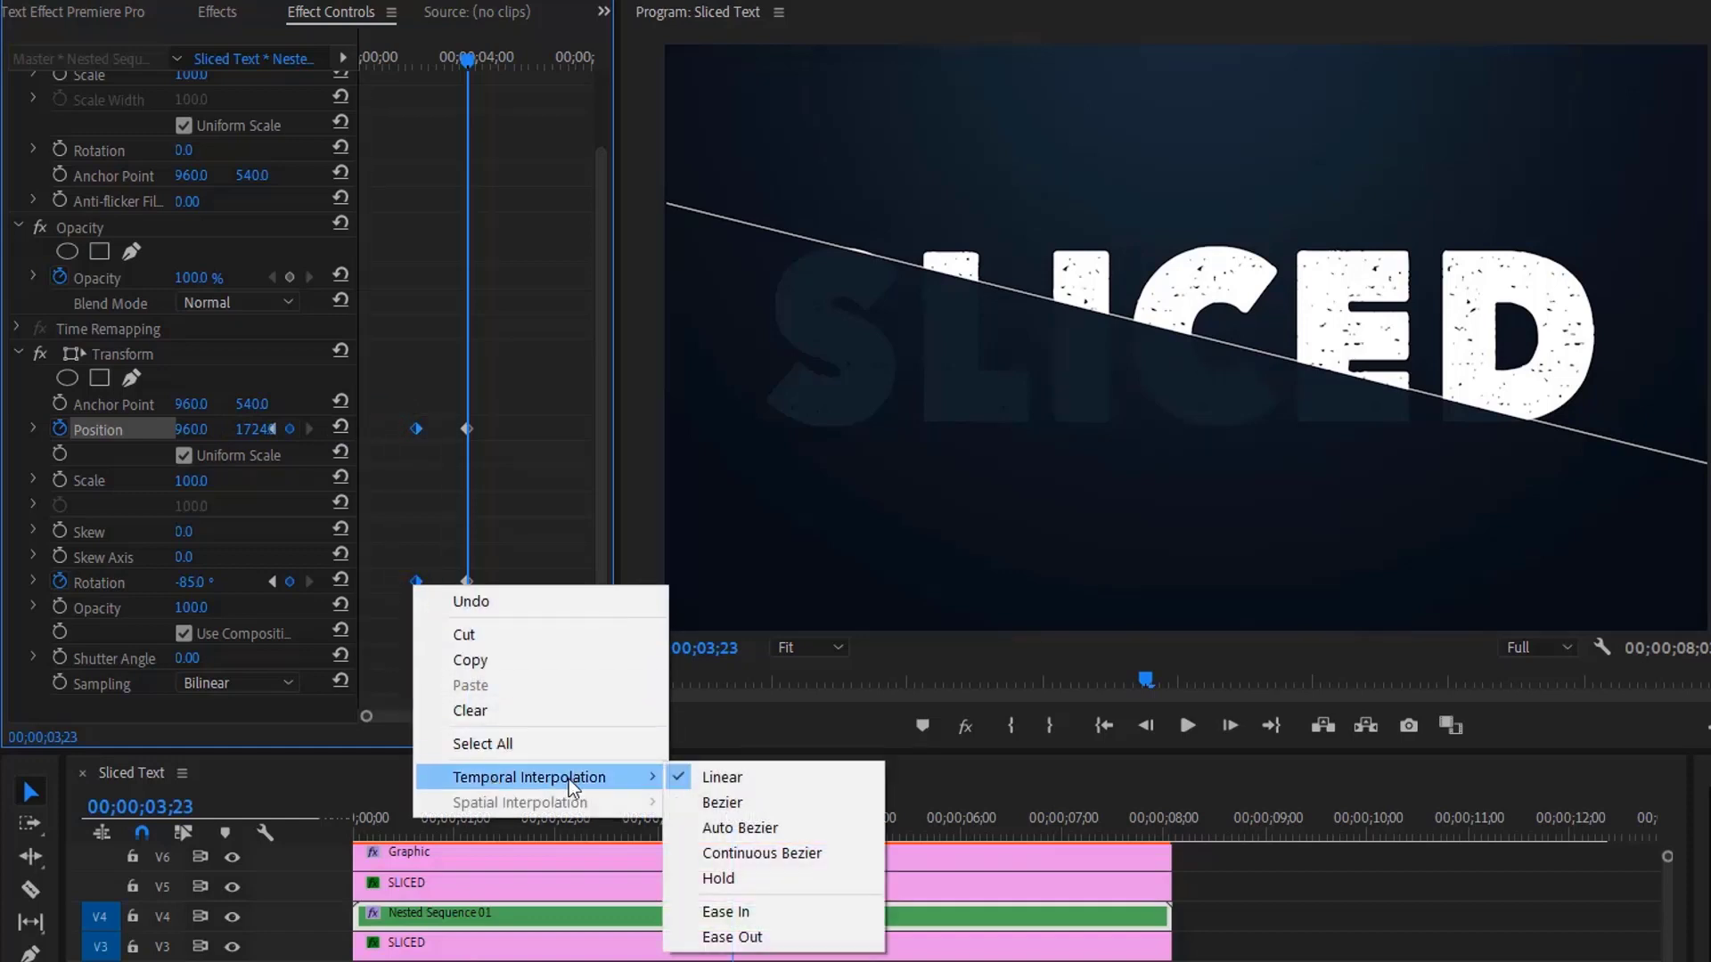
{"action": "left_click", "coordinate": [753, 937]}
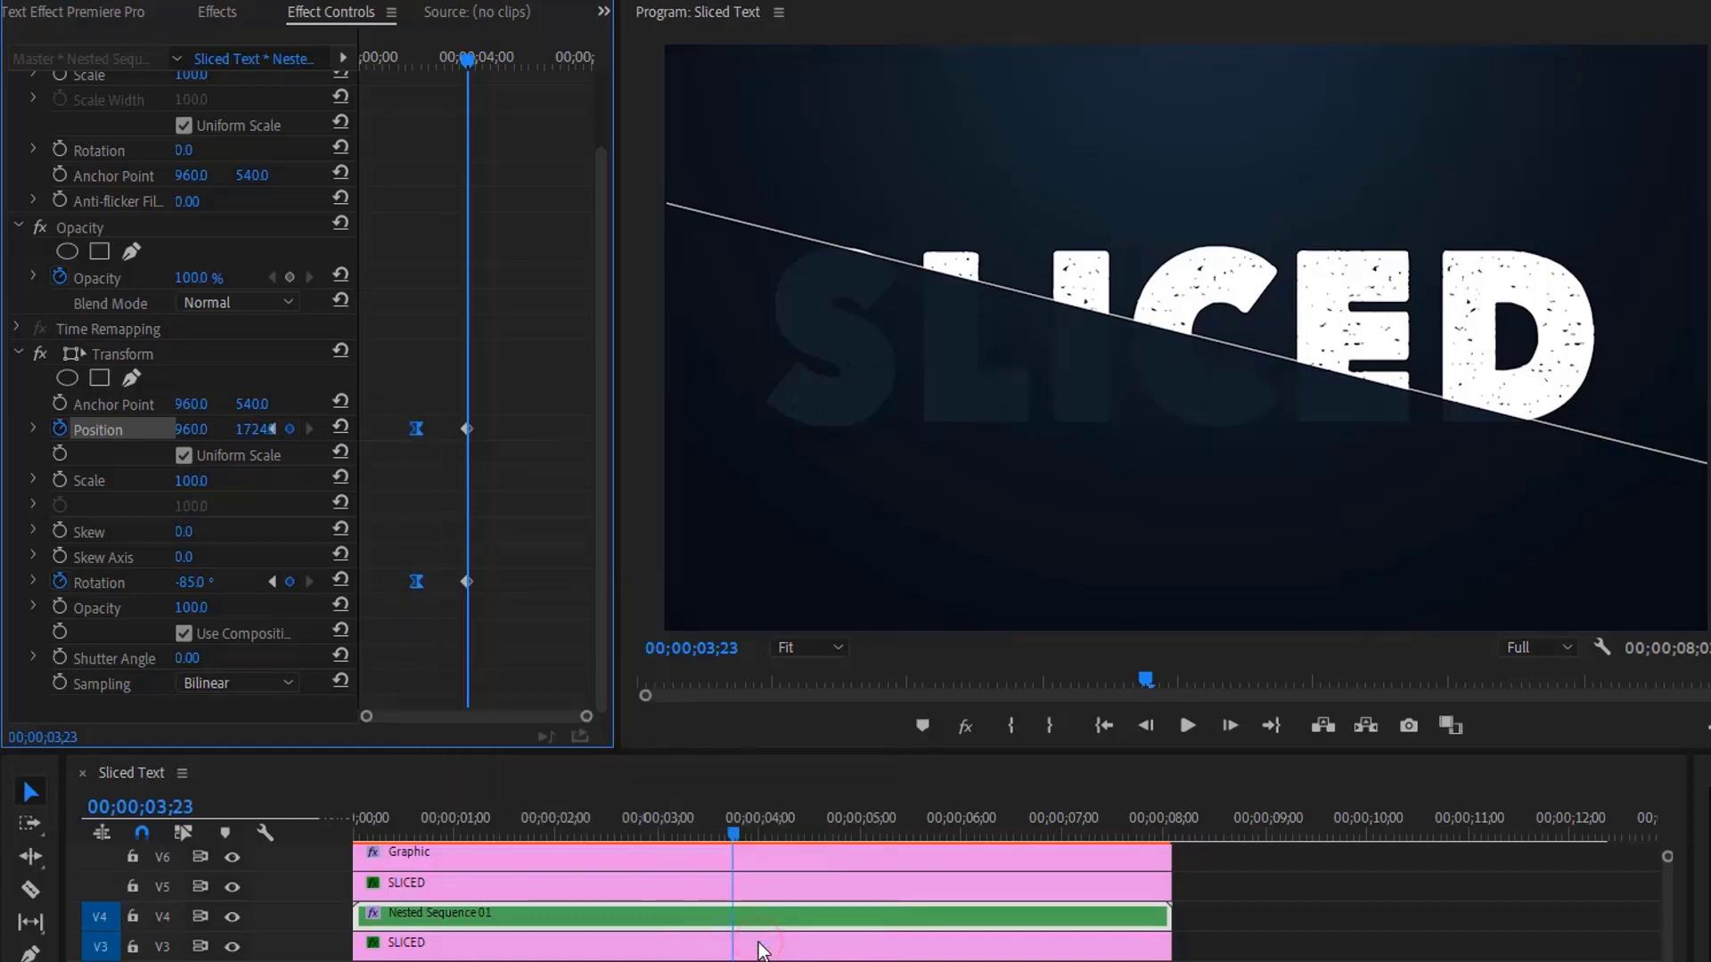
{"action": "left_click", "coordinate": [33, 581]}
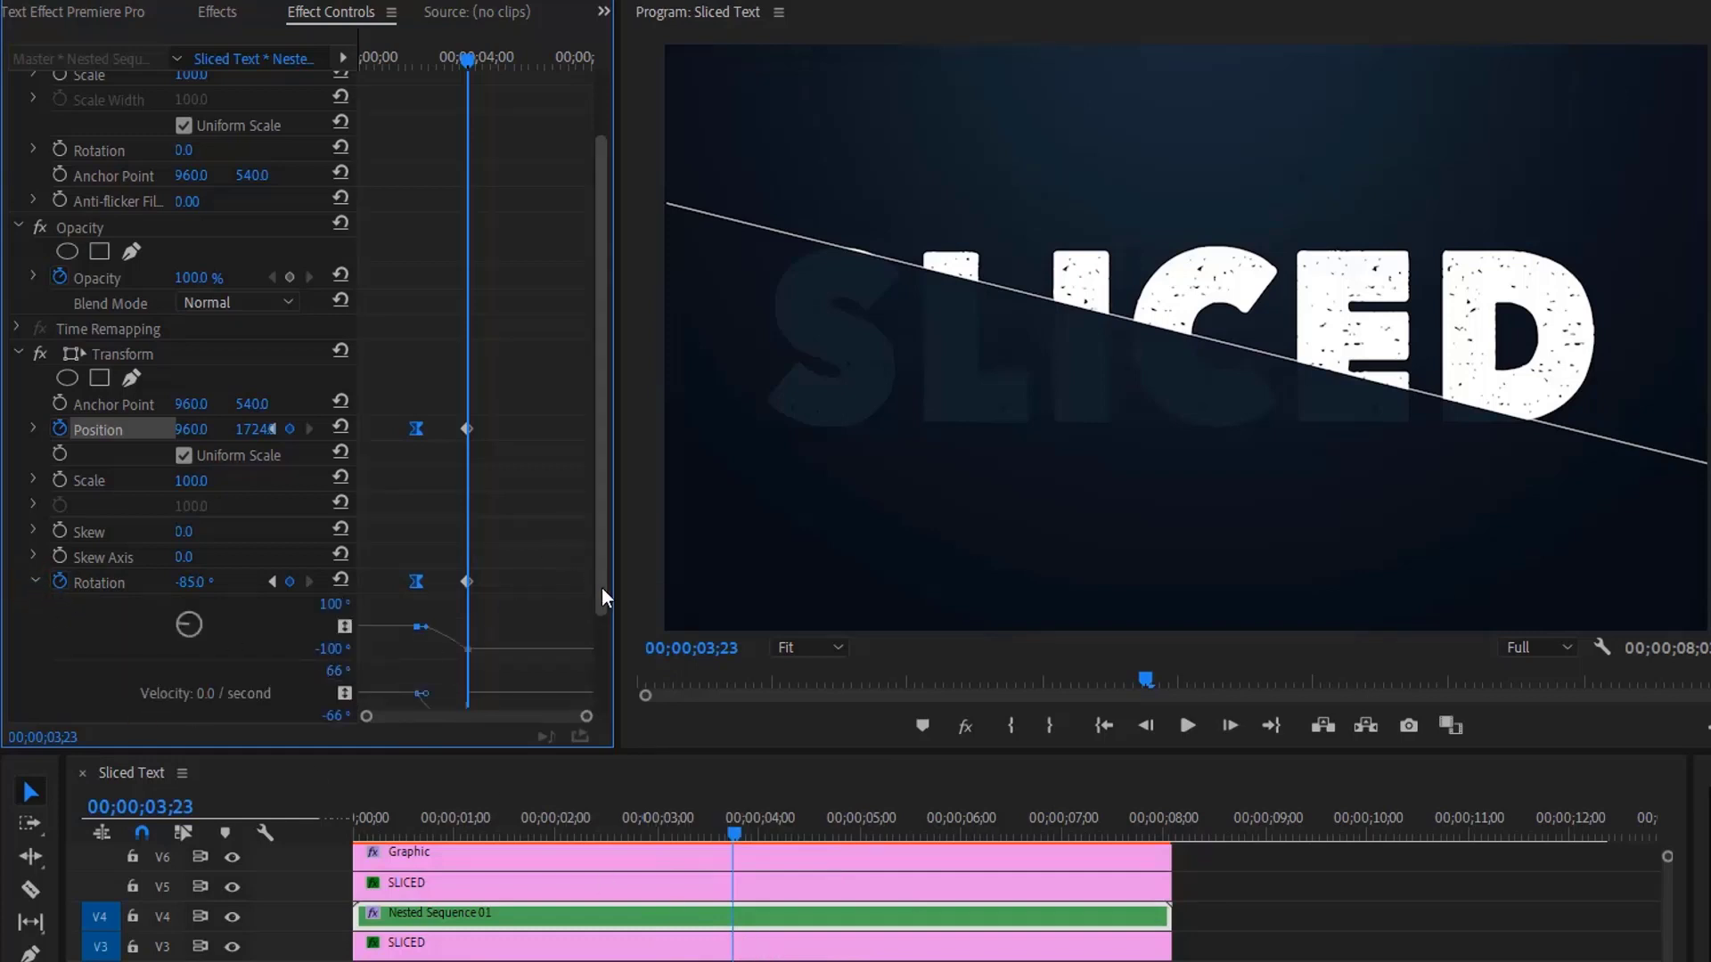
{"action": "left_click_drag", "start_coordinate": [603, 588], "coordinate": [602, 629]}
{"action": "left_click_drag", "start_coordinate": [426, 639], "coordinate": [457, 645]}
- Steepen the position velocity curve, then preview the slice from about 2 seconds to 02;15
{"action": "left_click", "coordinate": [32, 373]}
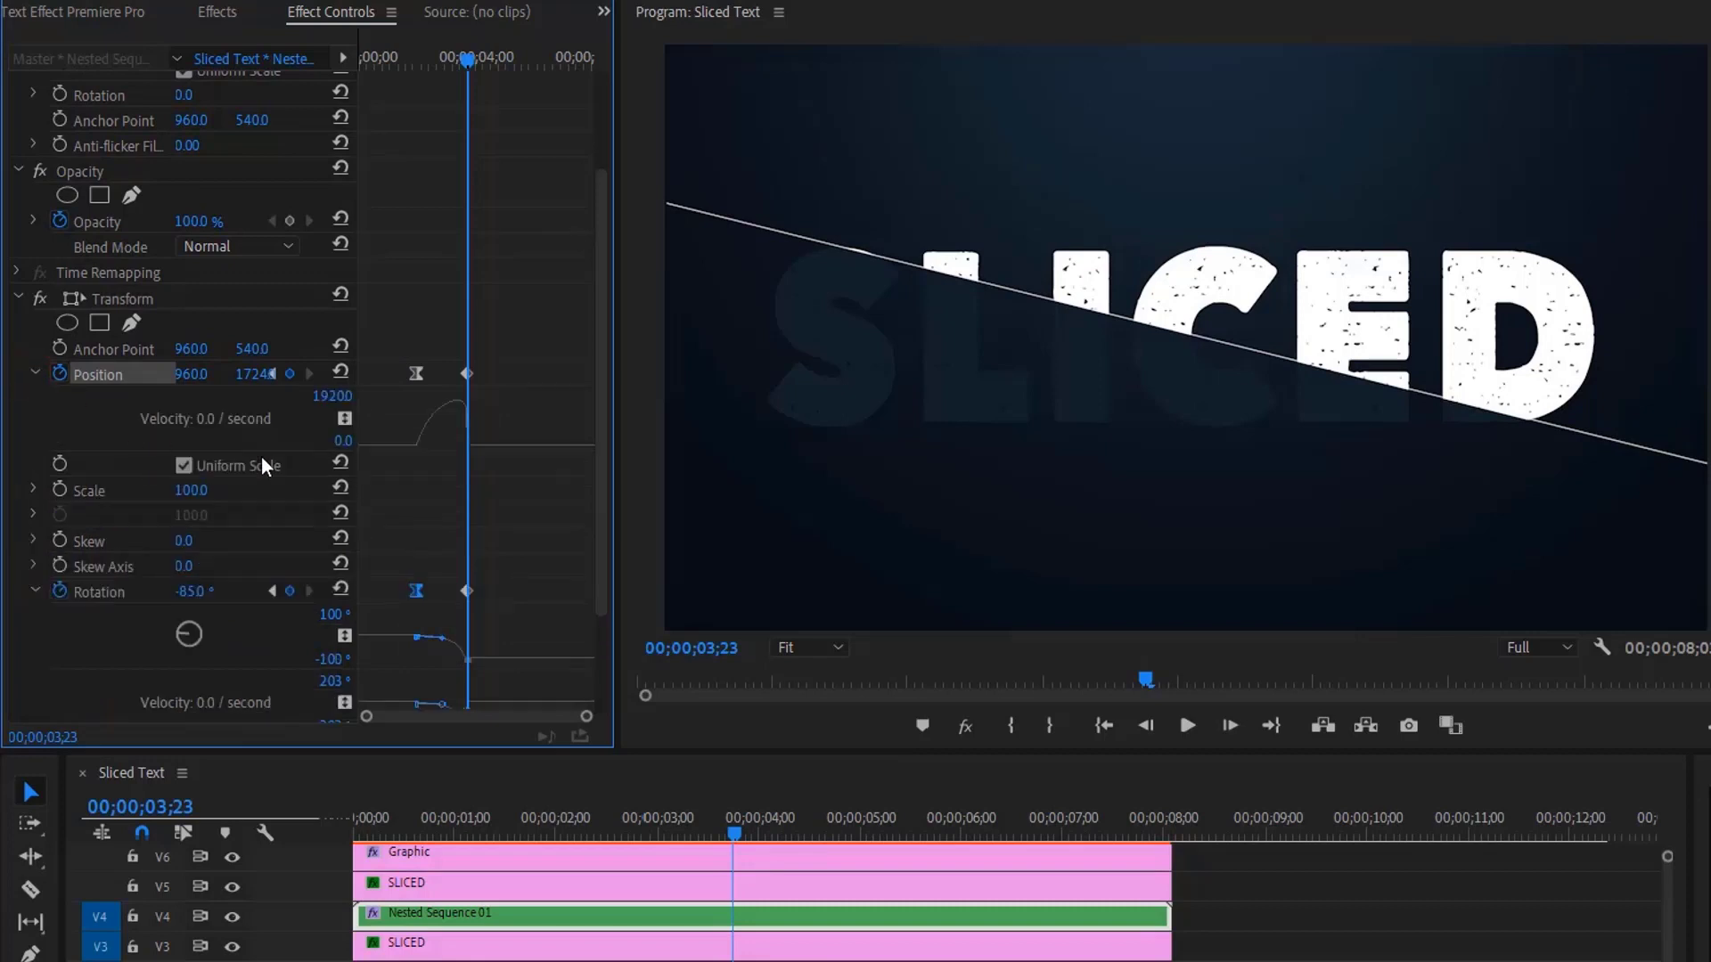
{"action": "left_click", "coordinate": [416, 373]}
{"action": "left_click_drag", "start_coordinate": [449, 452], "coordinate": [454, 456]}
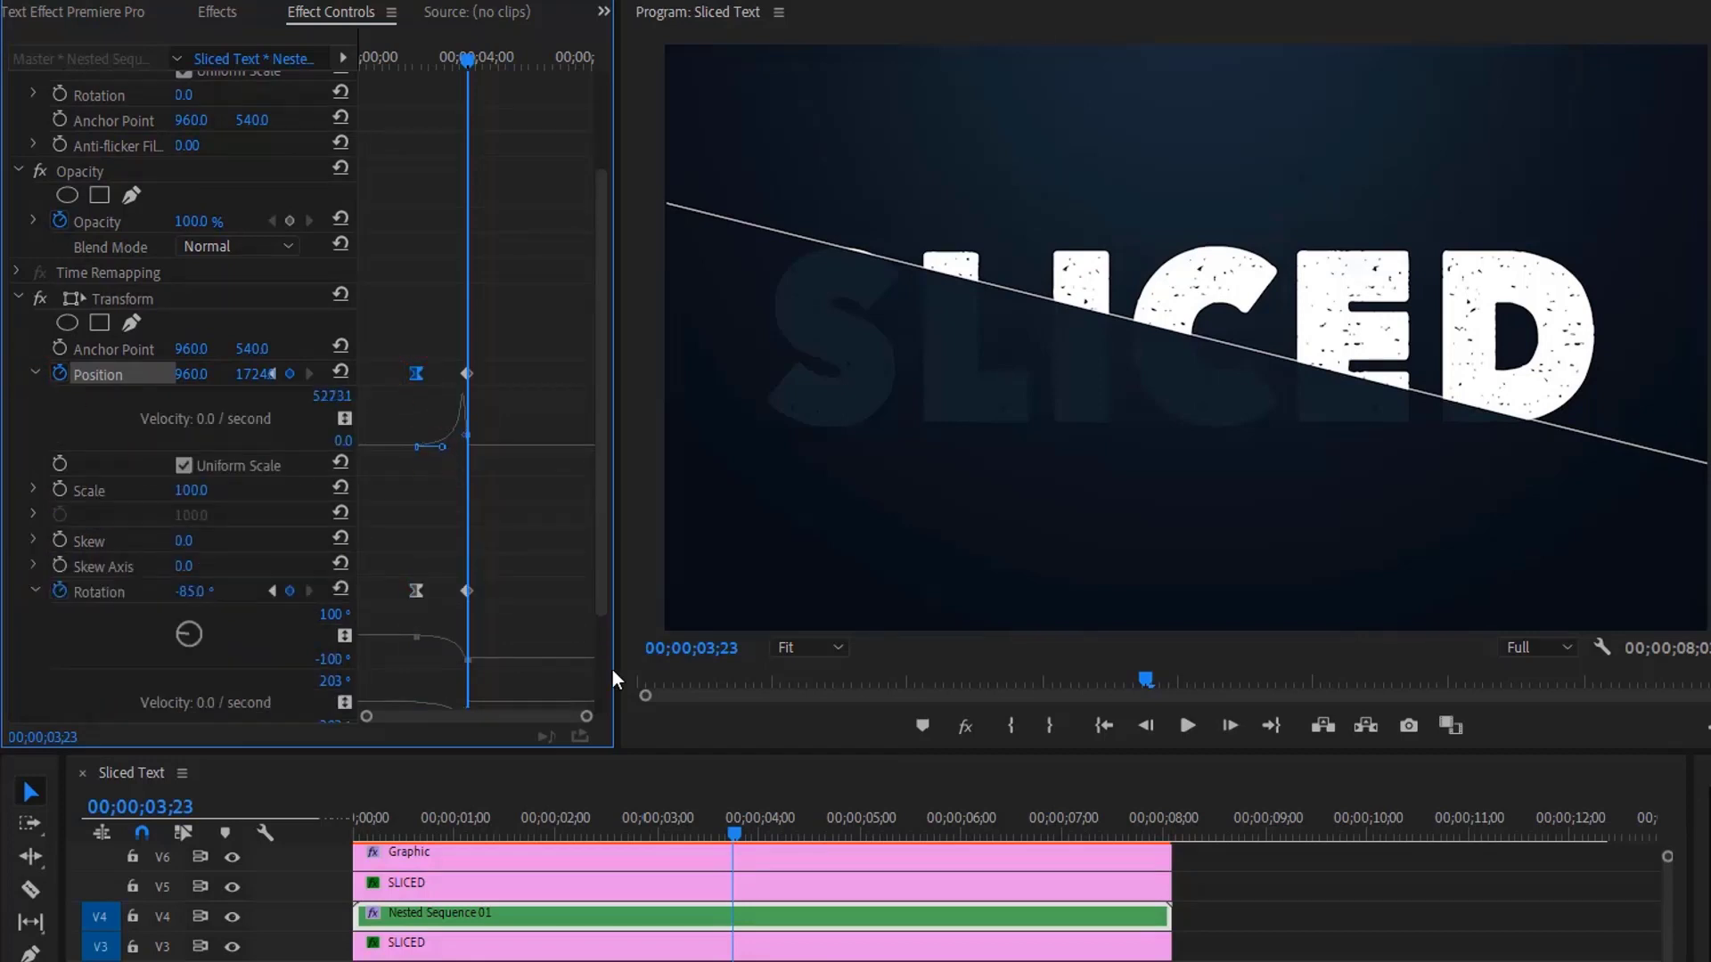
{"action": "left_click_drag", "start_coordinate": [639, 813], "coordinate": [530, 799]}
{"action": "key", "text": "space"}
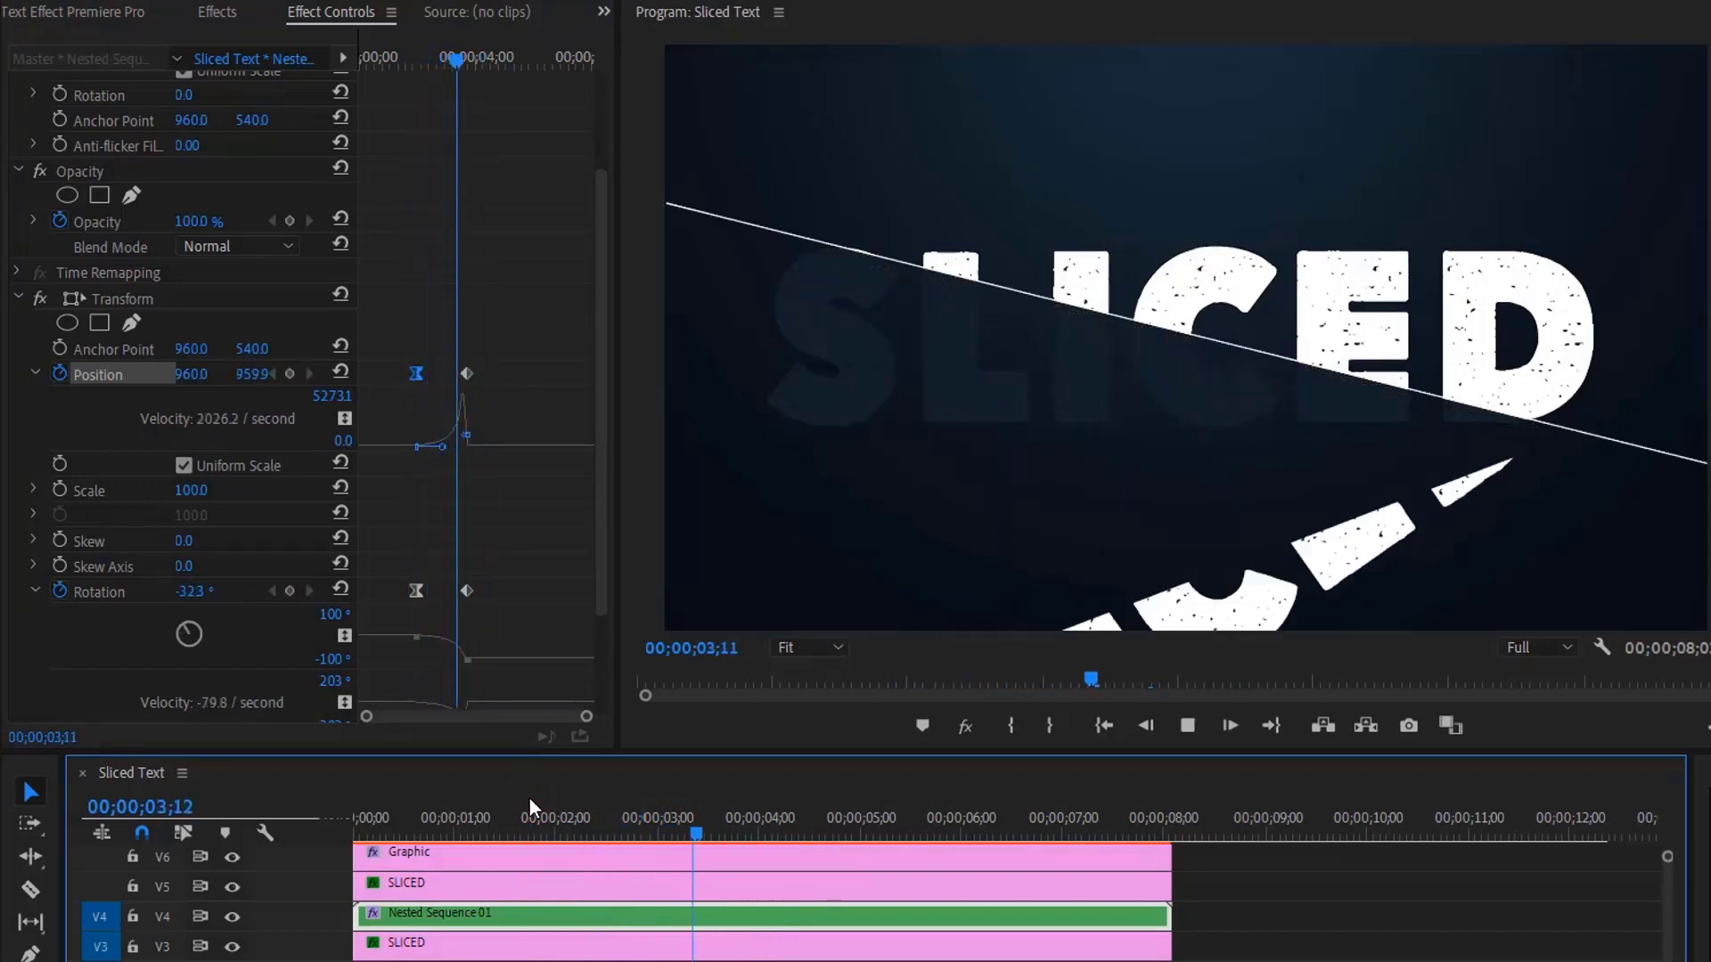
{"action": "left_click_drag", "start_coordinate": [539, 822], "coordinate": [610, 827]}
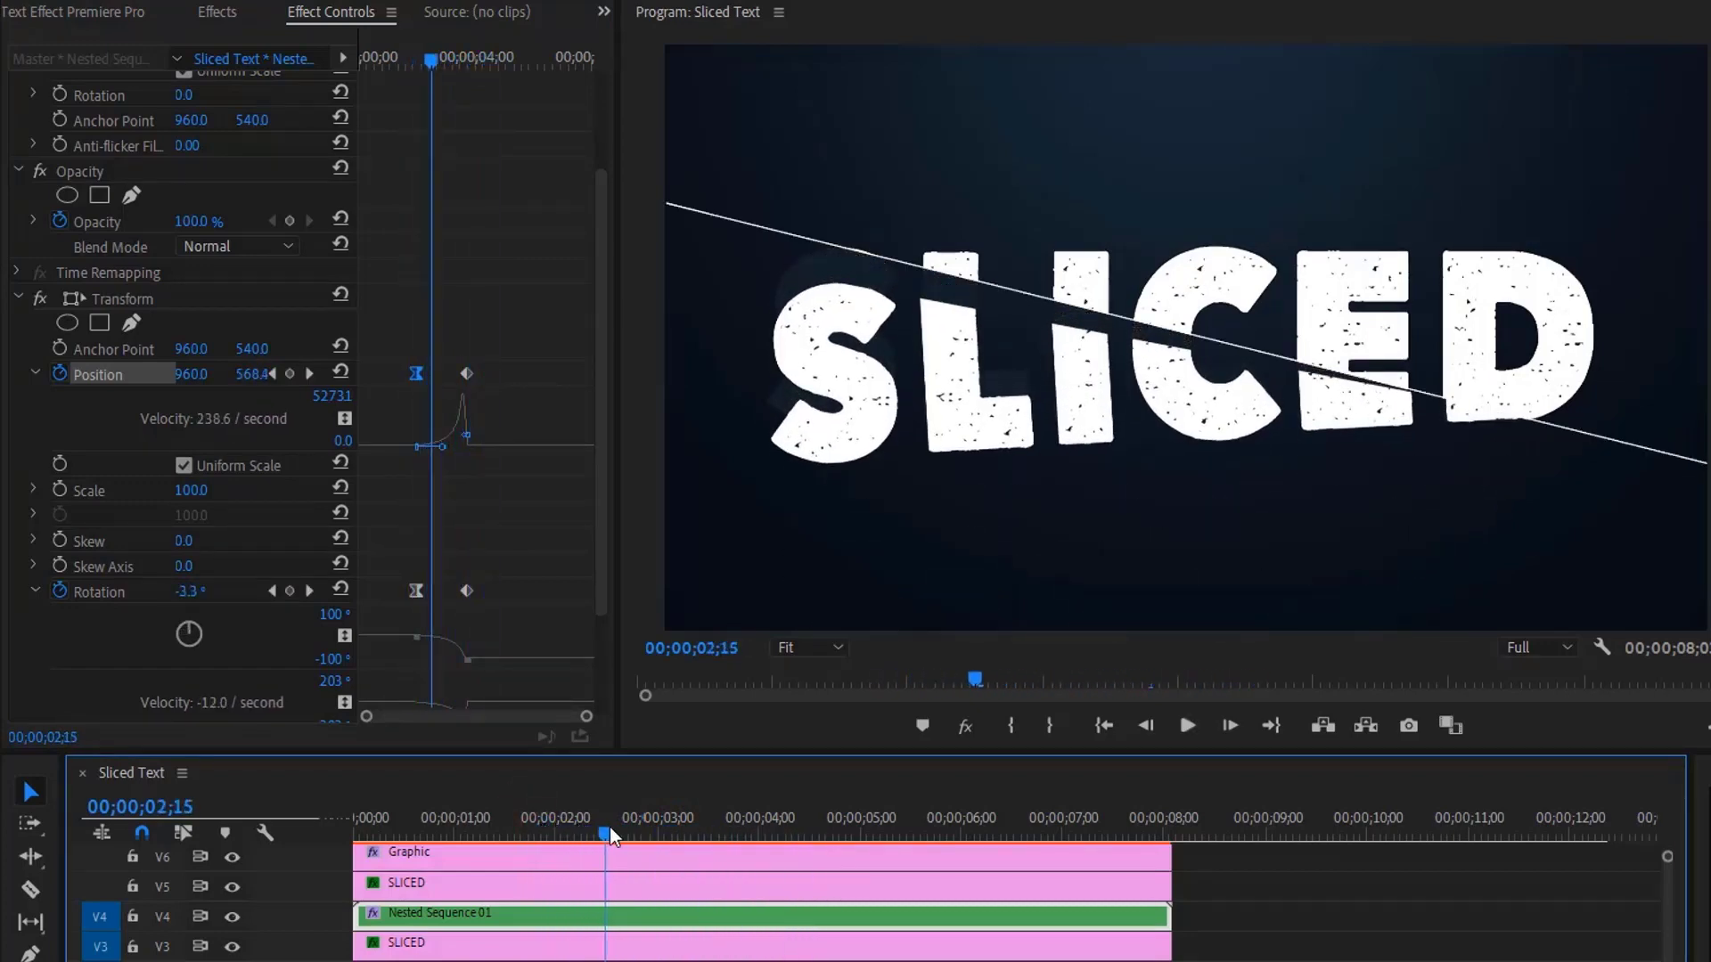
- Set the Transform effect's own Shutter Angle to 360 for motion blur
{"action": "scroll", "coordinate": [55, 658], "scroll_direction": "down", "scroll_amount": 3}
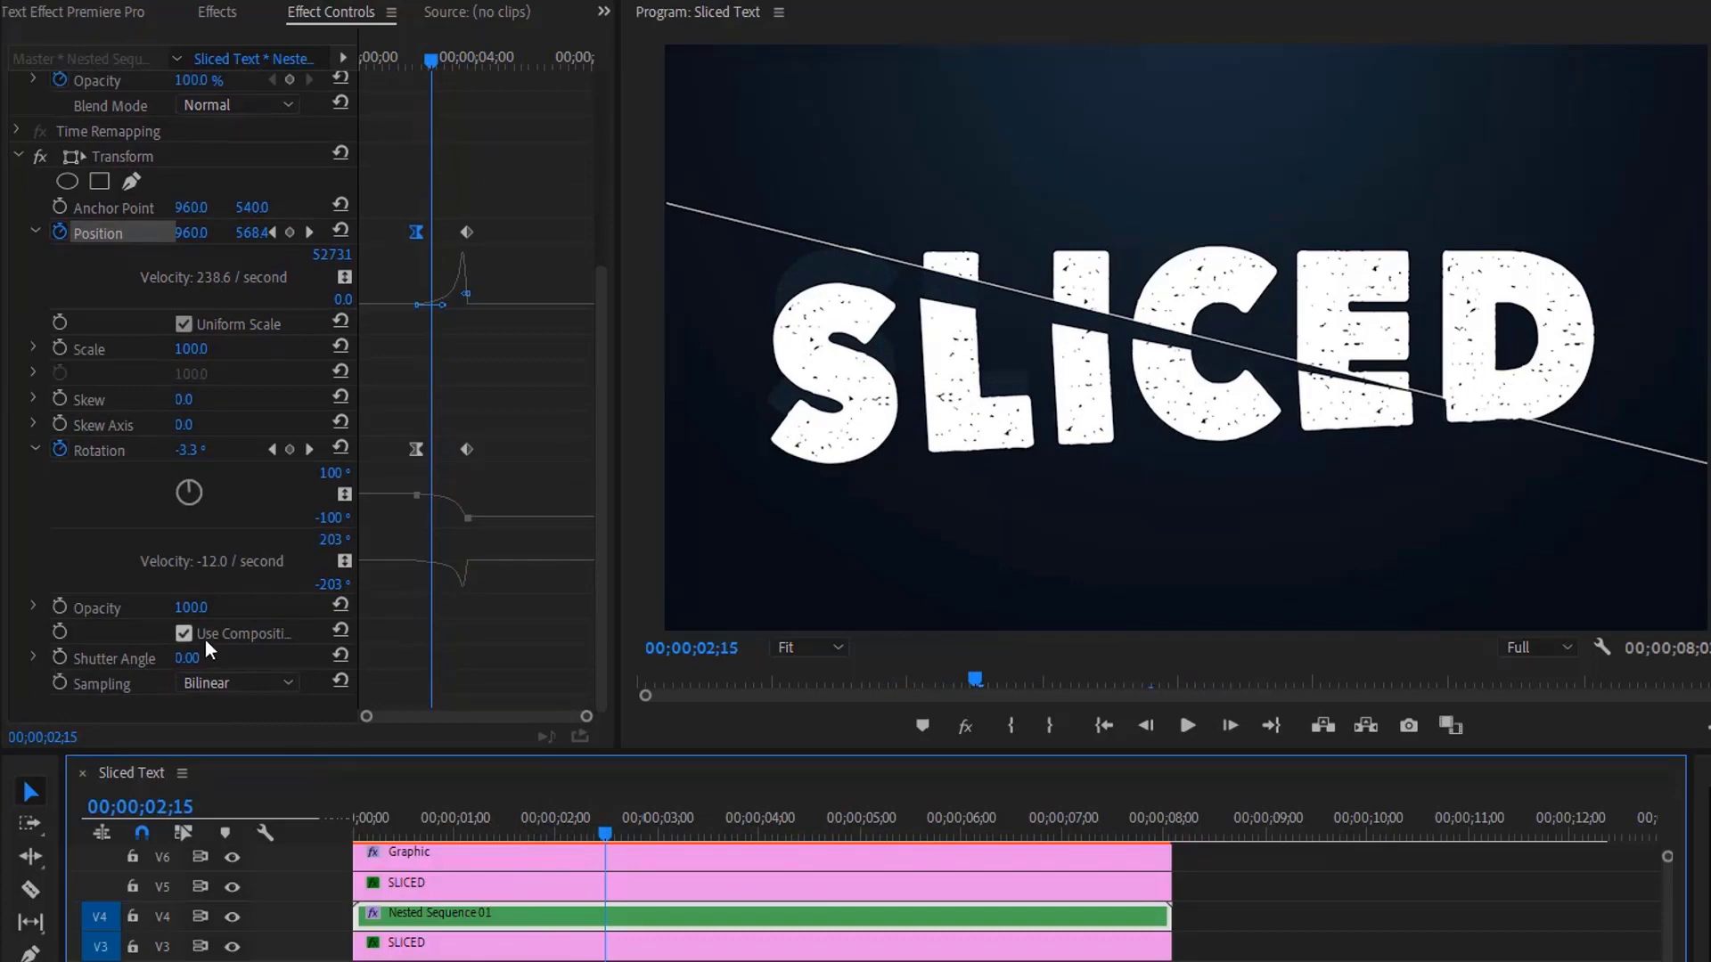
{"action": "left_click_drag", "start_coordinate": [359, 640], "coordinate": [396, 640]}
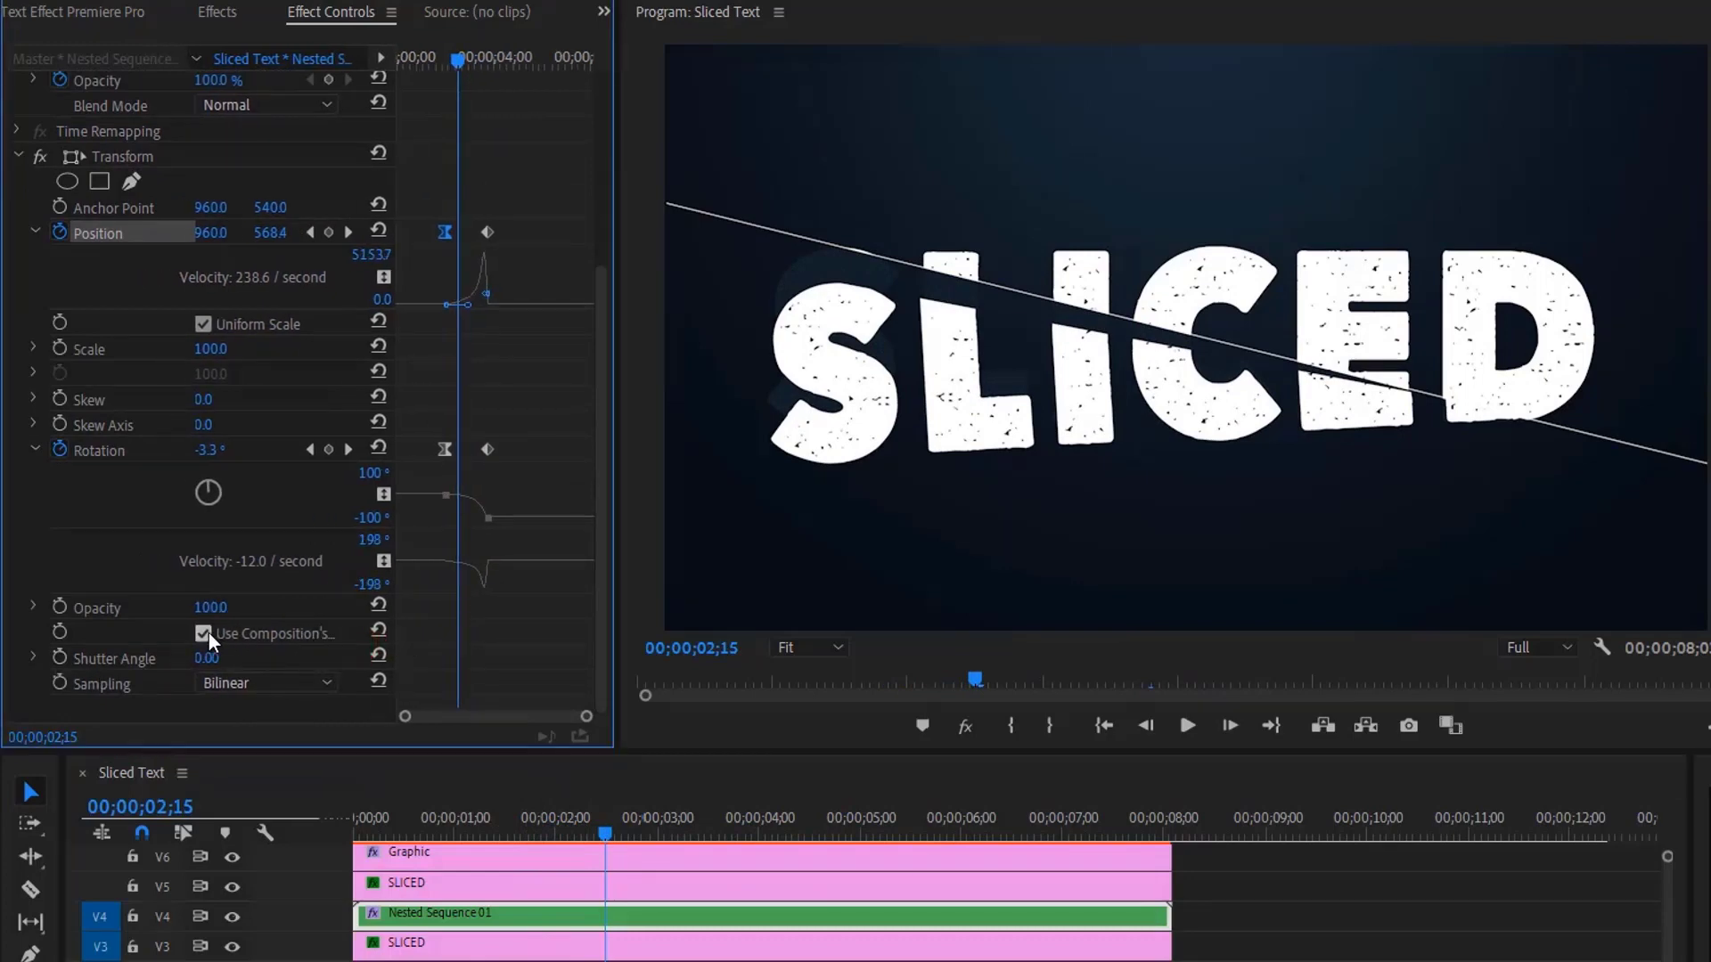
{"action": "left_click", "coordinate": [207, 657]}
{"action": "type", "text": "360"}
{"action": "key", "text": "Return"}
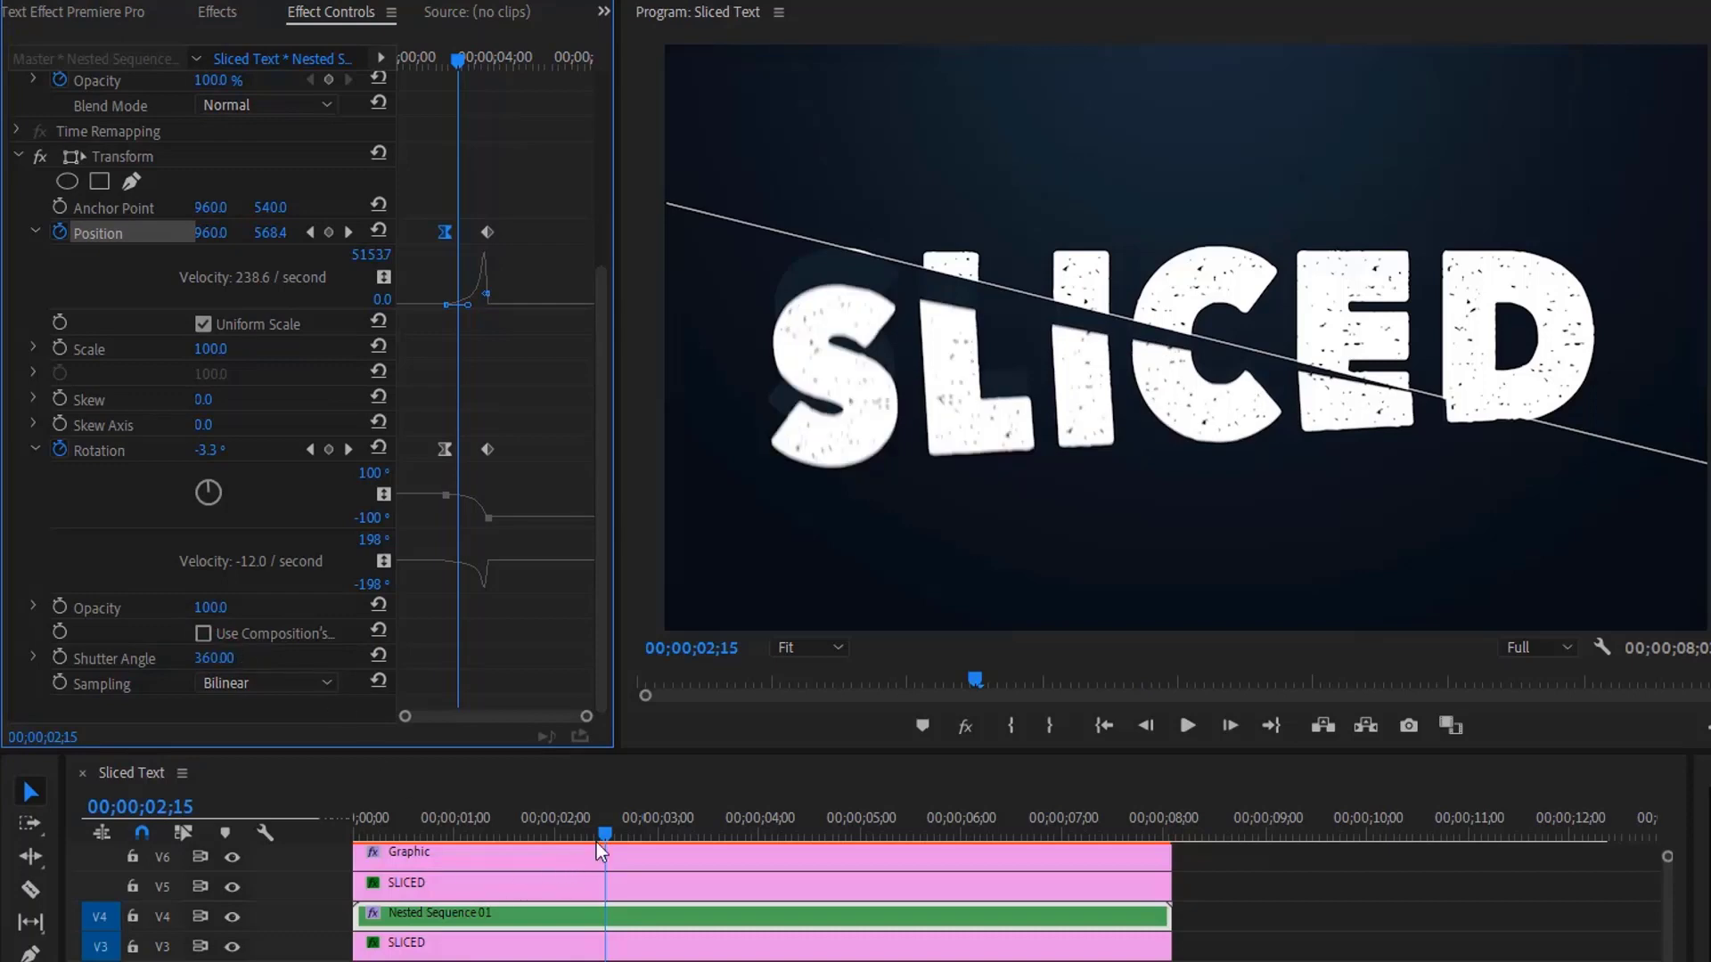
- Scrub through and play the falling slice to check the blur
{"action": "left_click_drag", "start_coordinate": [596, 842], "coordinate": [580, 910]}
{"action": "key", "text": "space"}
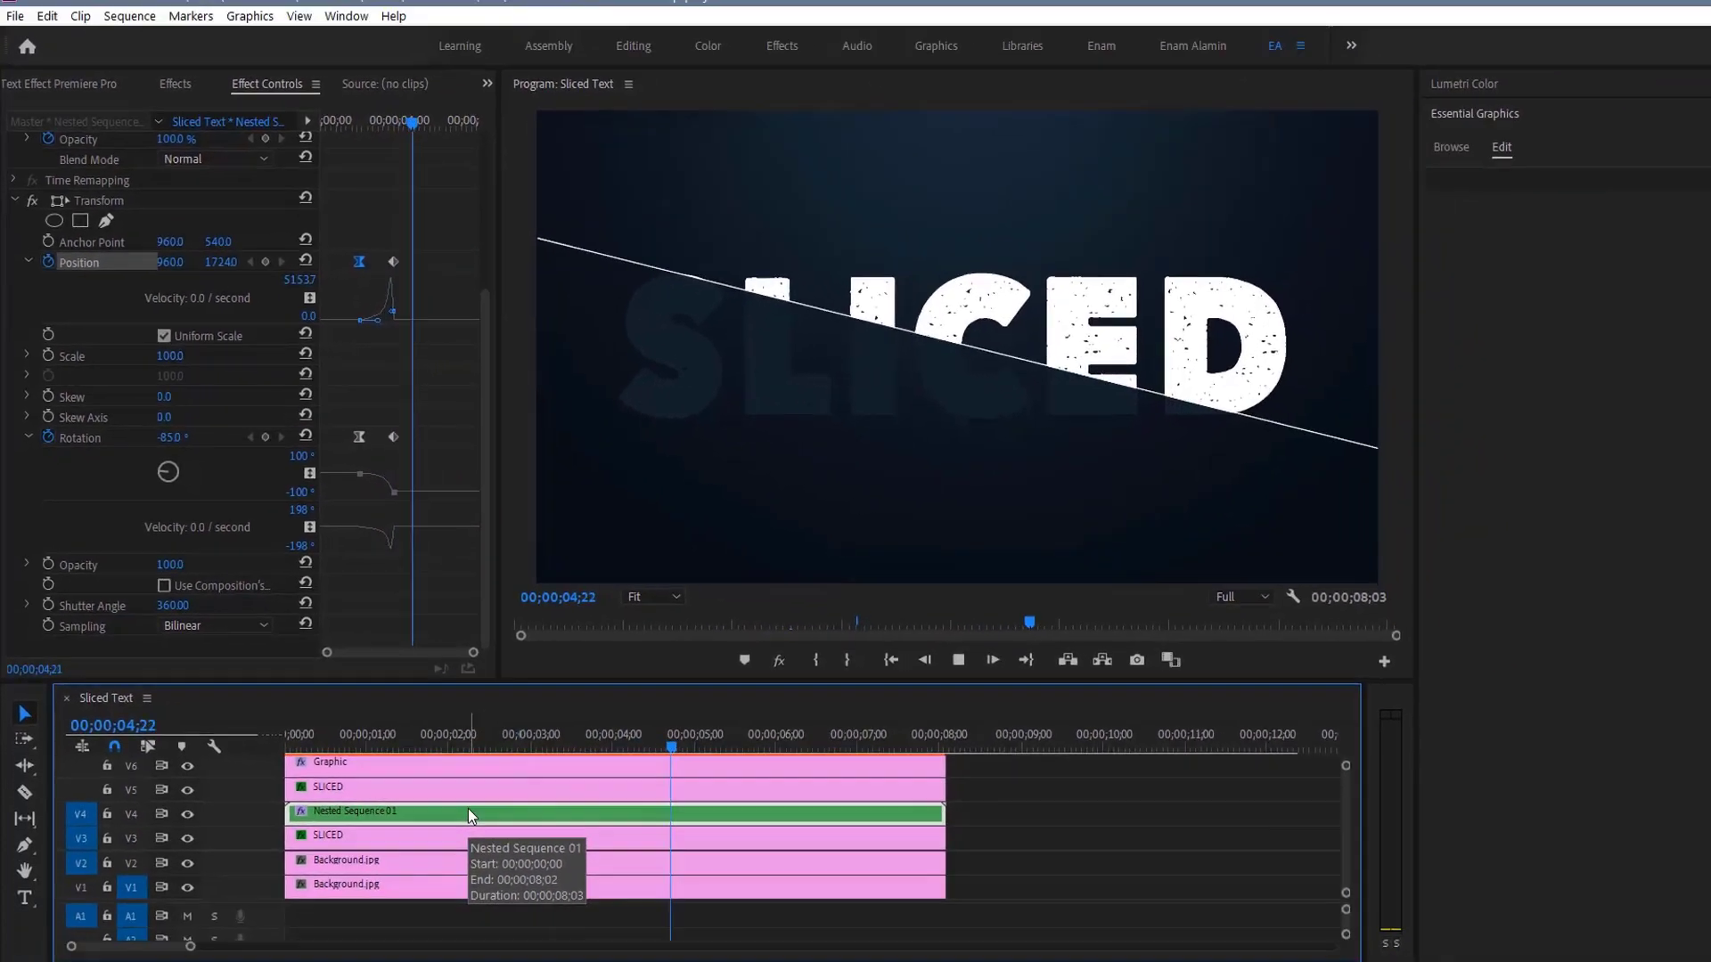
{"action": "key", "text": "space"}
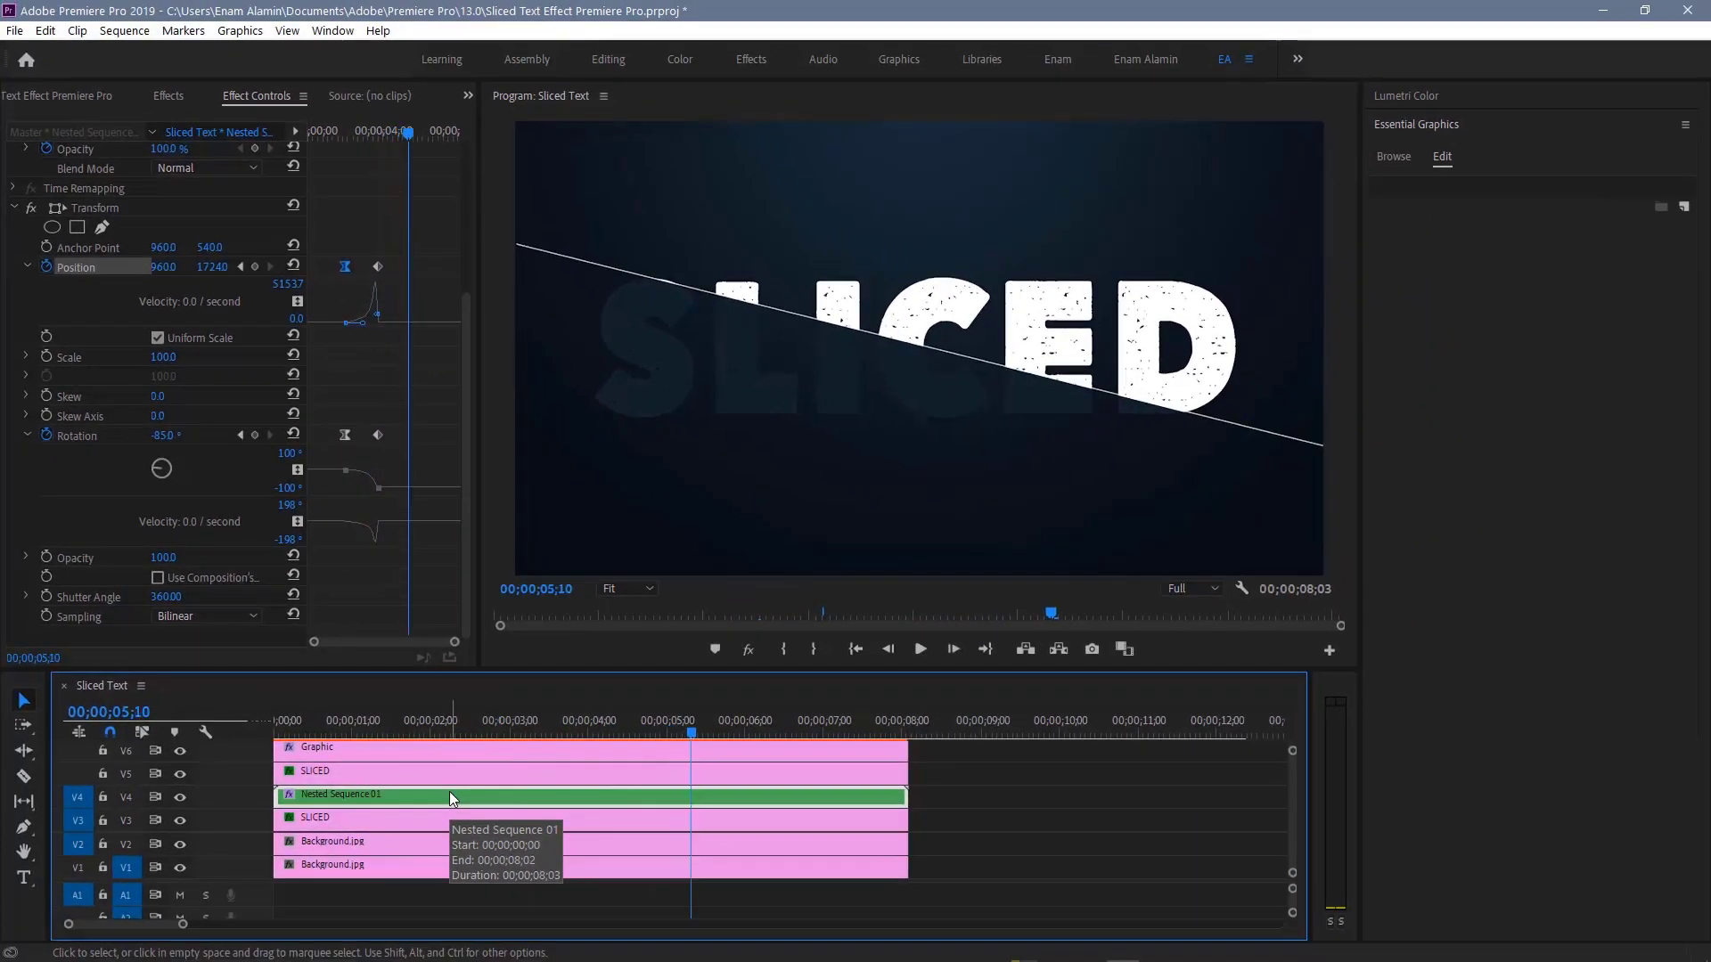
- Set Lumetri Color Saturation to 0 on the V2 Background.jpg and scrub to where the text splits
{"action": "left_click", "coordinate": [380, 849]}
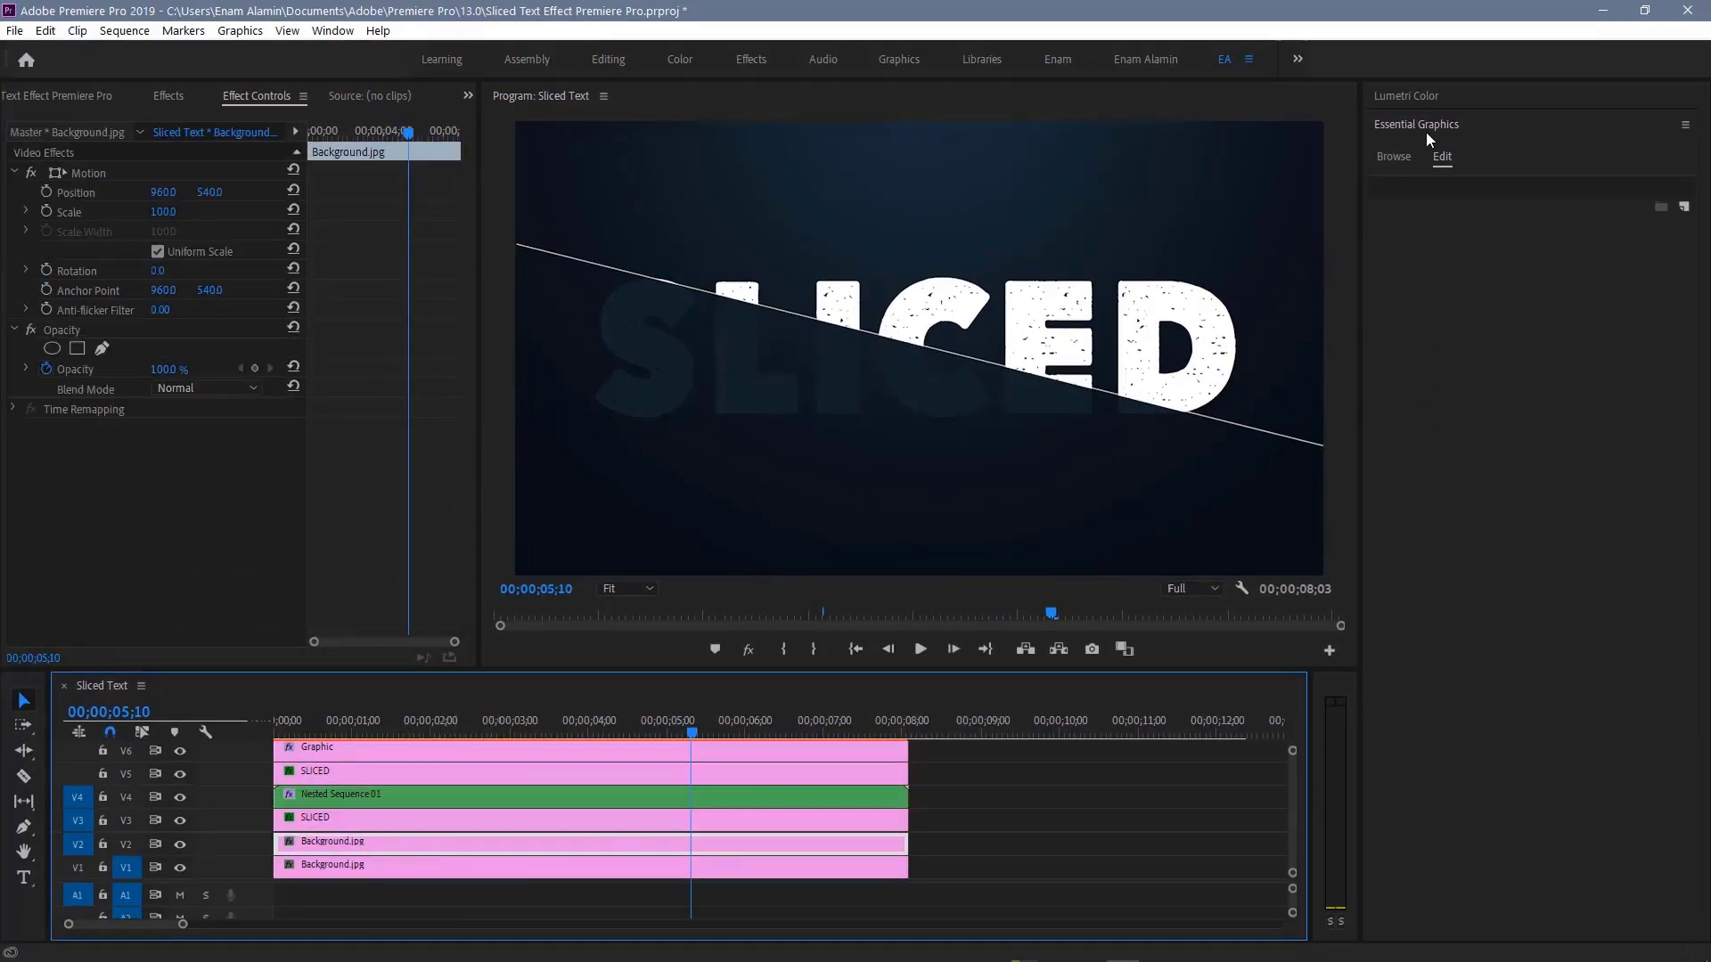
{"action": "left_click", "coordinate": [1429, 96]}
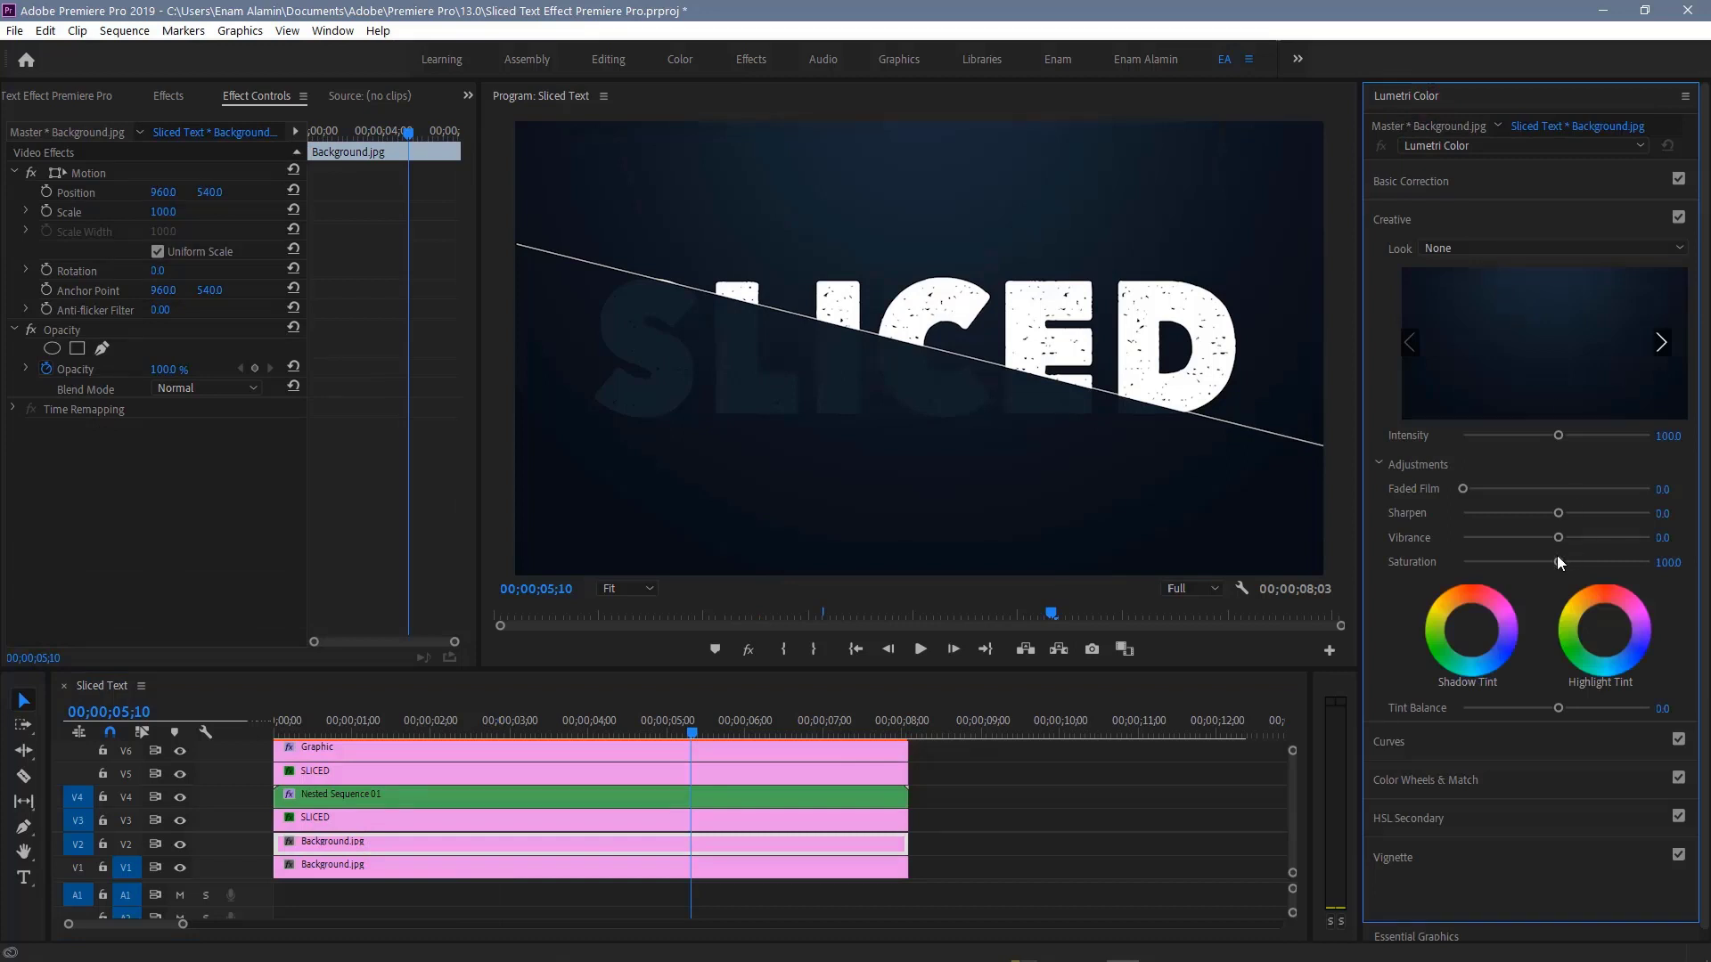
{"action": "left_click_drag", "start_coordinate": [1558, 561], "coordinate": [1464, 562]}
{"action": "left_click", "coordinate": [422, 718]}
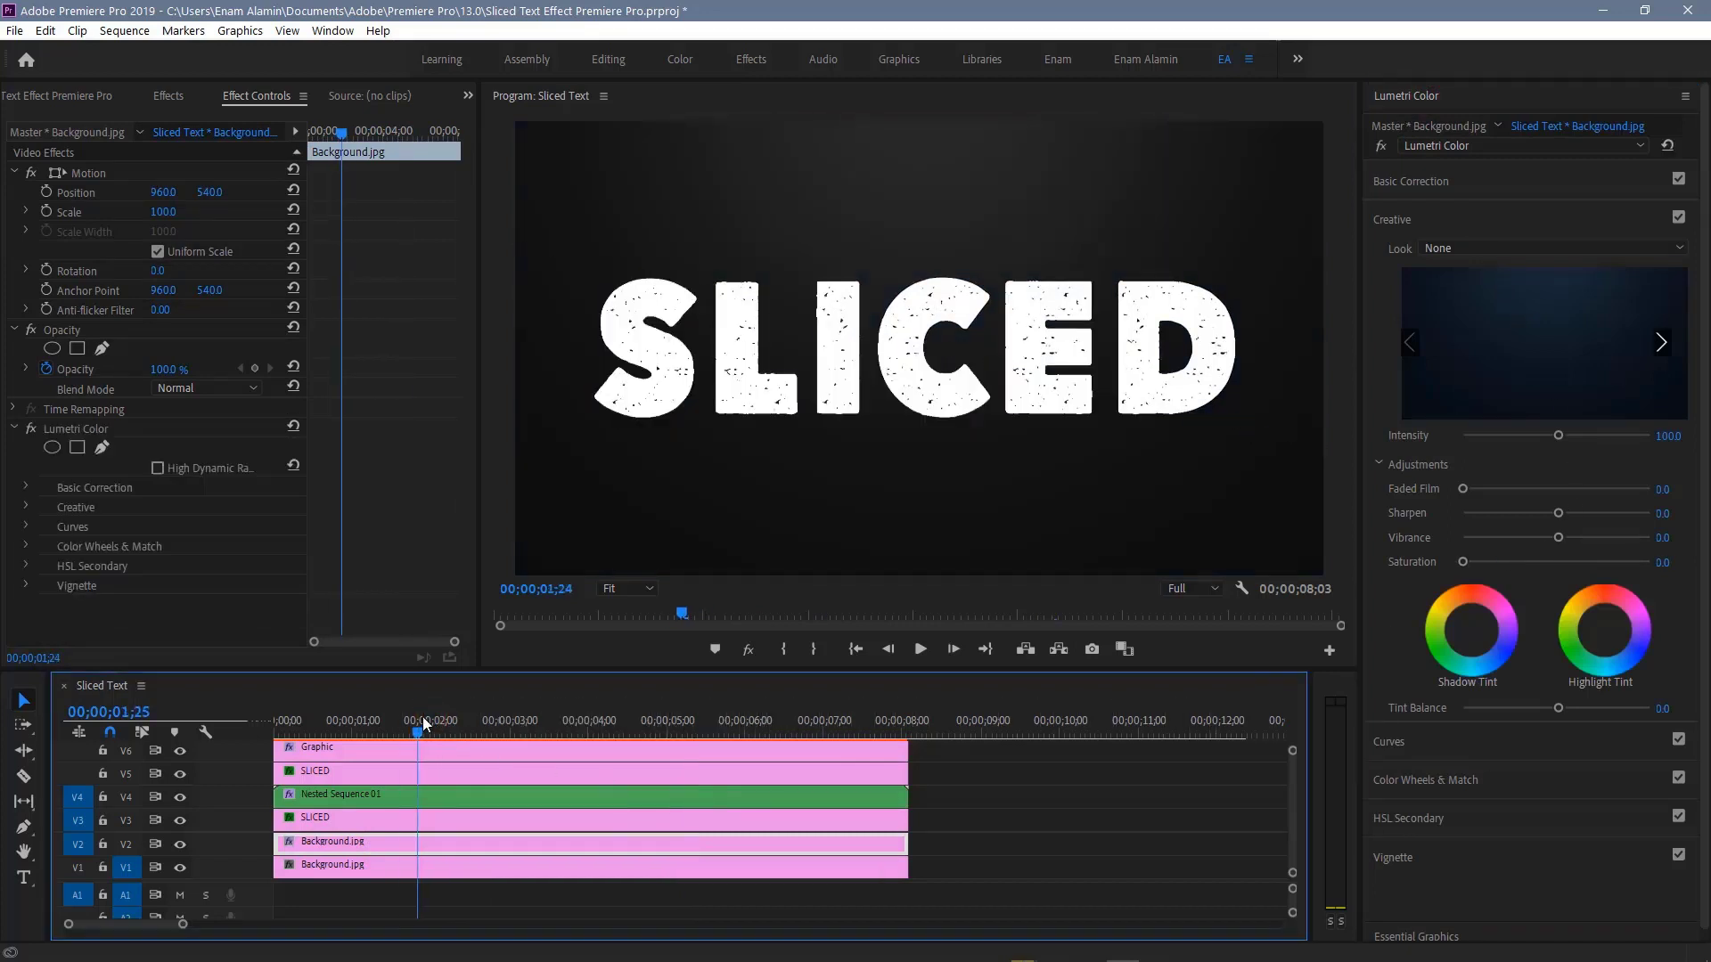
{"action": "left_click_drag", "start_coordinate": [422, 716], "coordinate": [497, 722]}
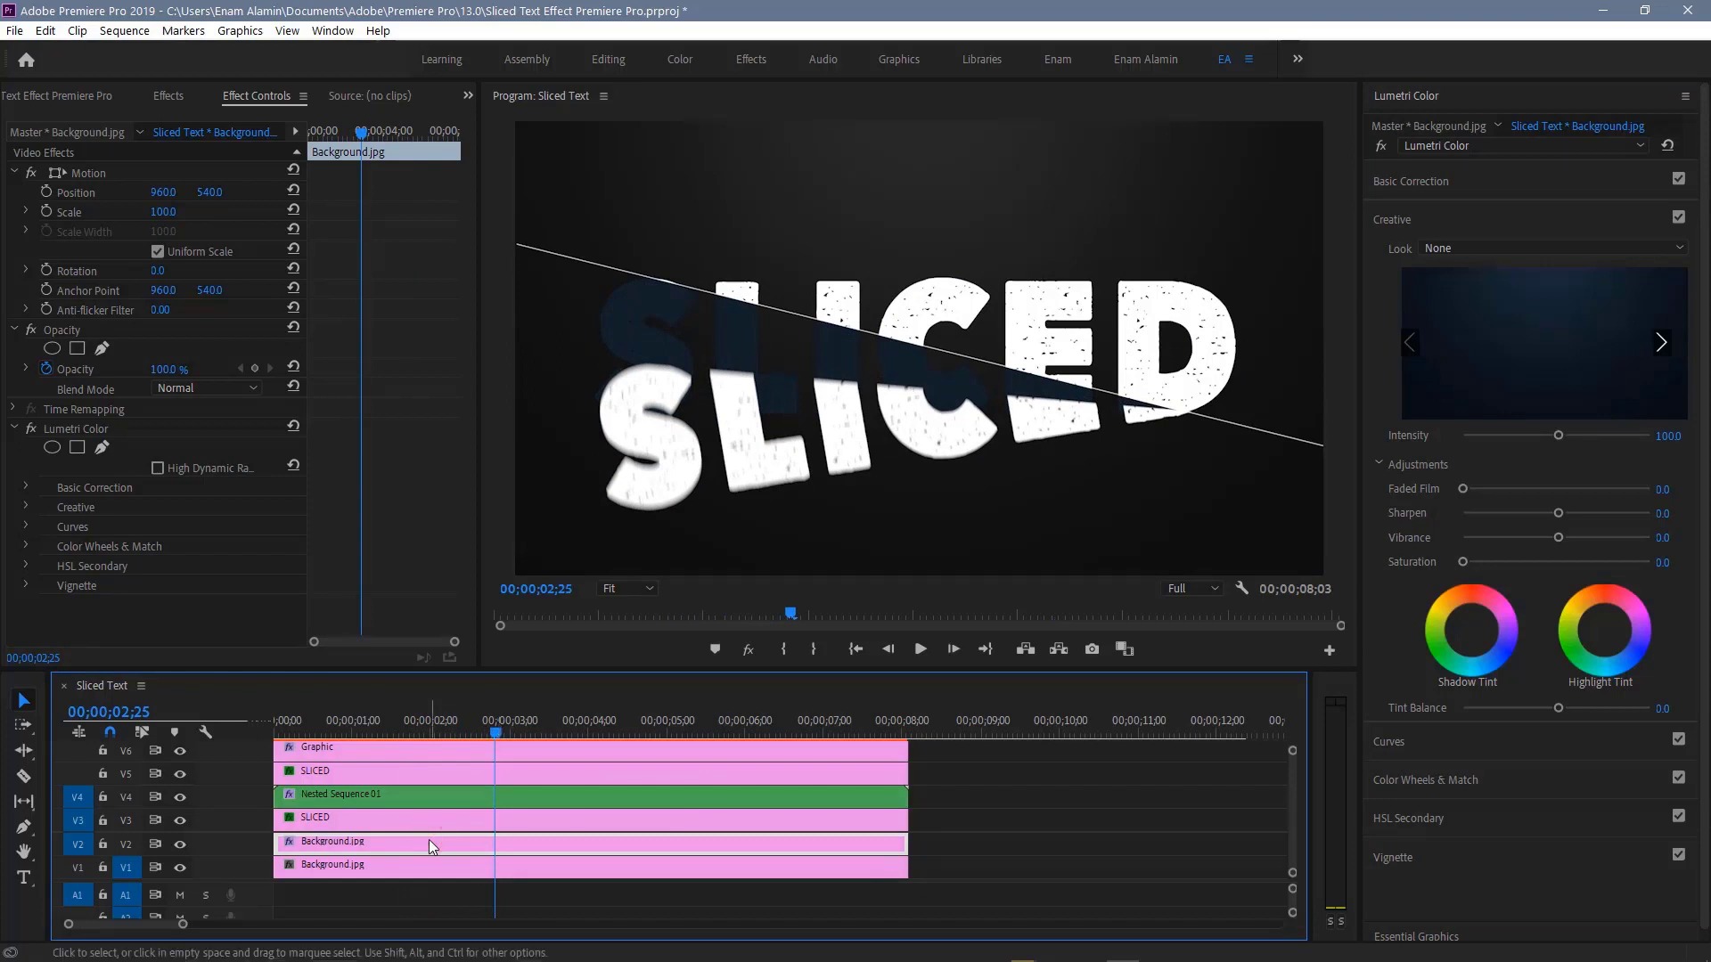
- Draw a pen opacity mask on the V2 background along the slice line and frame bottom
{"action": "left_click", "coordinate": [74, 331]}
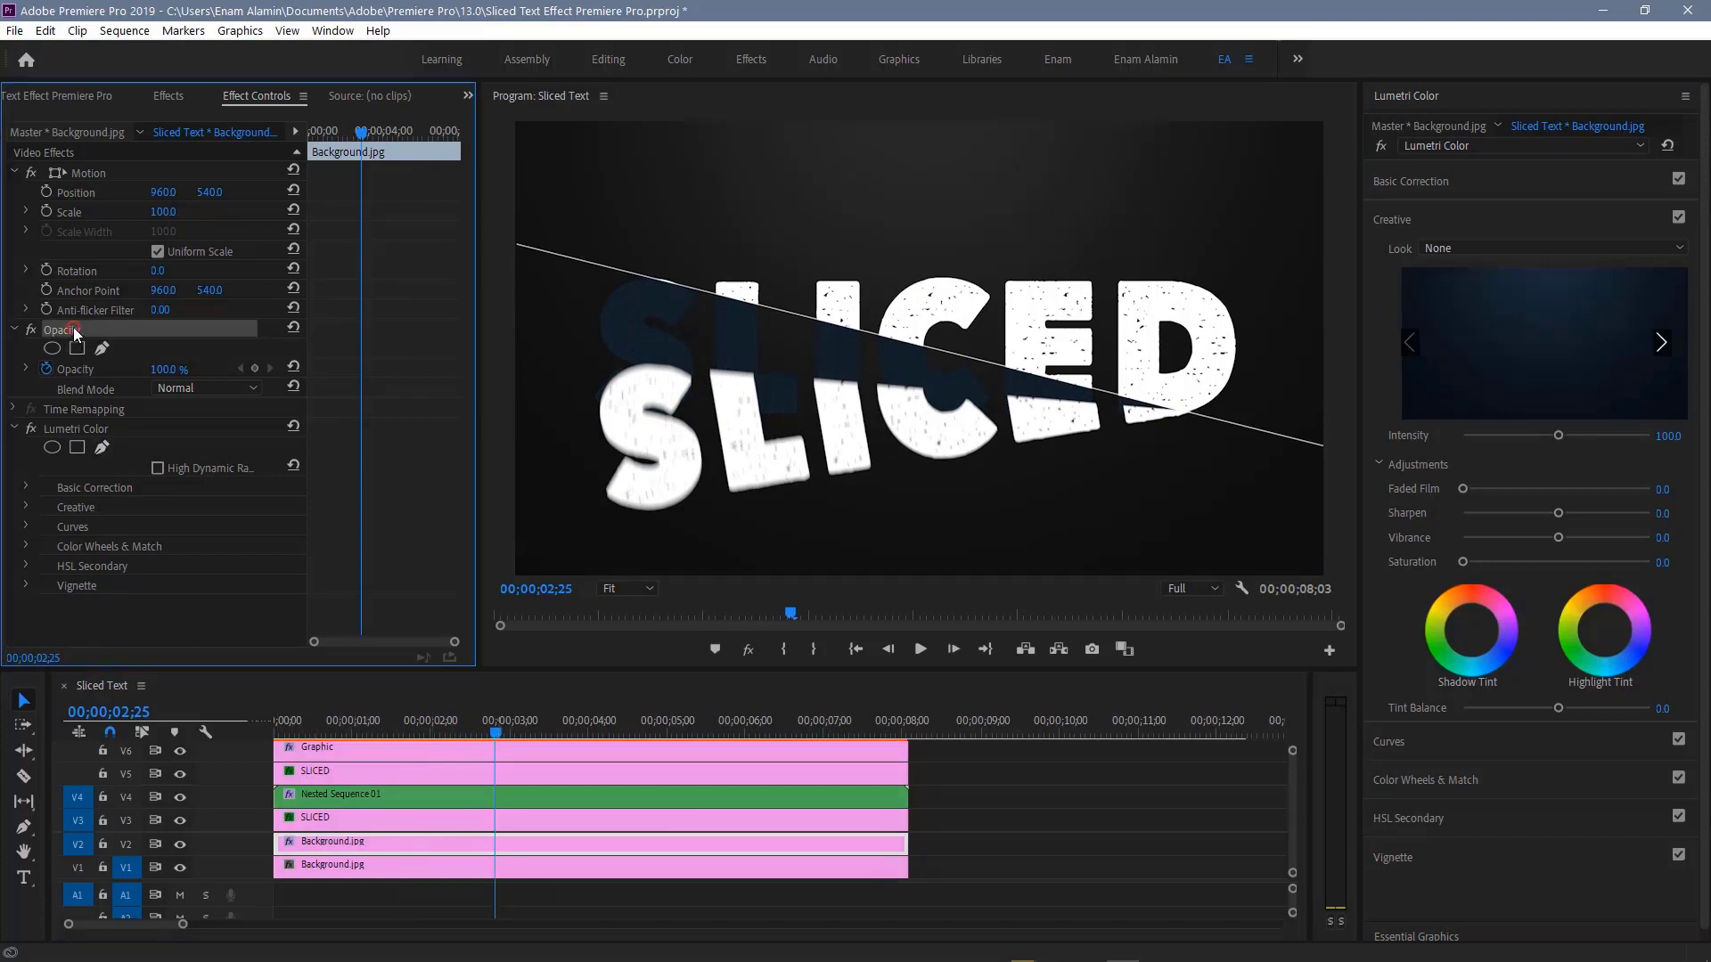
{"action": "left_click", "coordinate": [103, 349]}
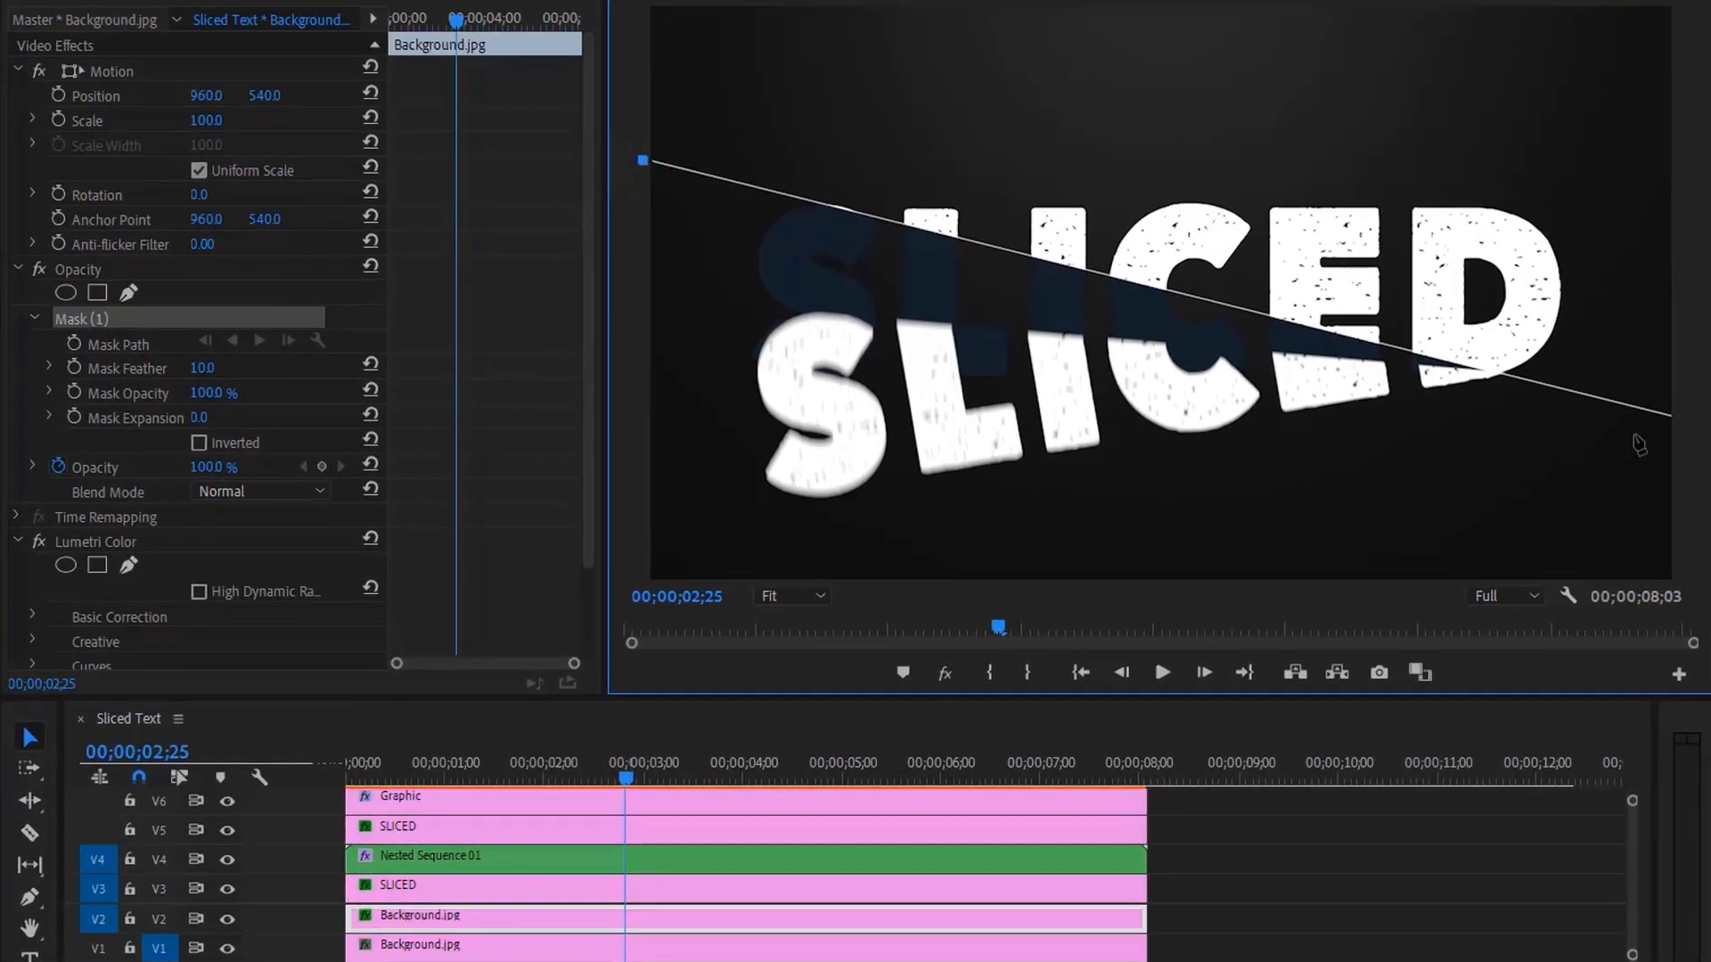
{"action": "left_click", "coordinate": [1334, 450]}
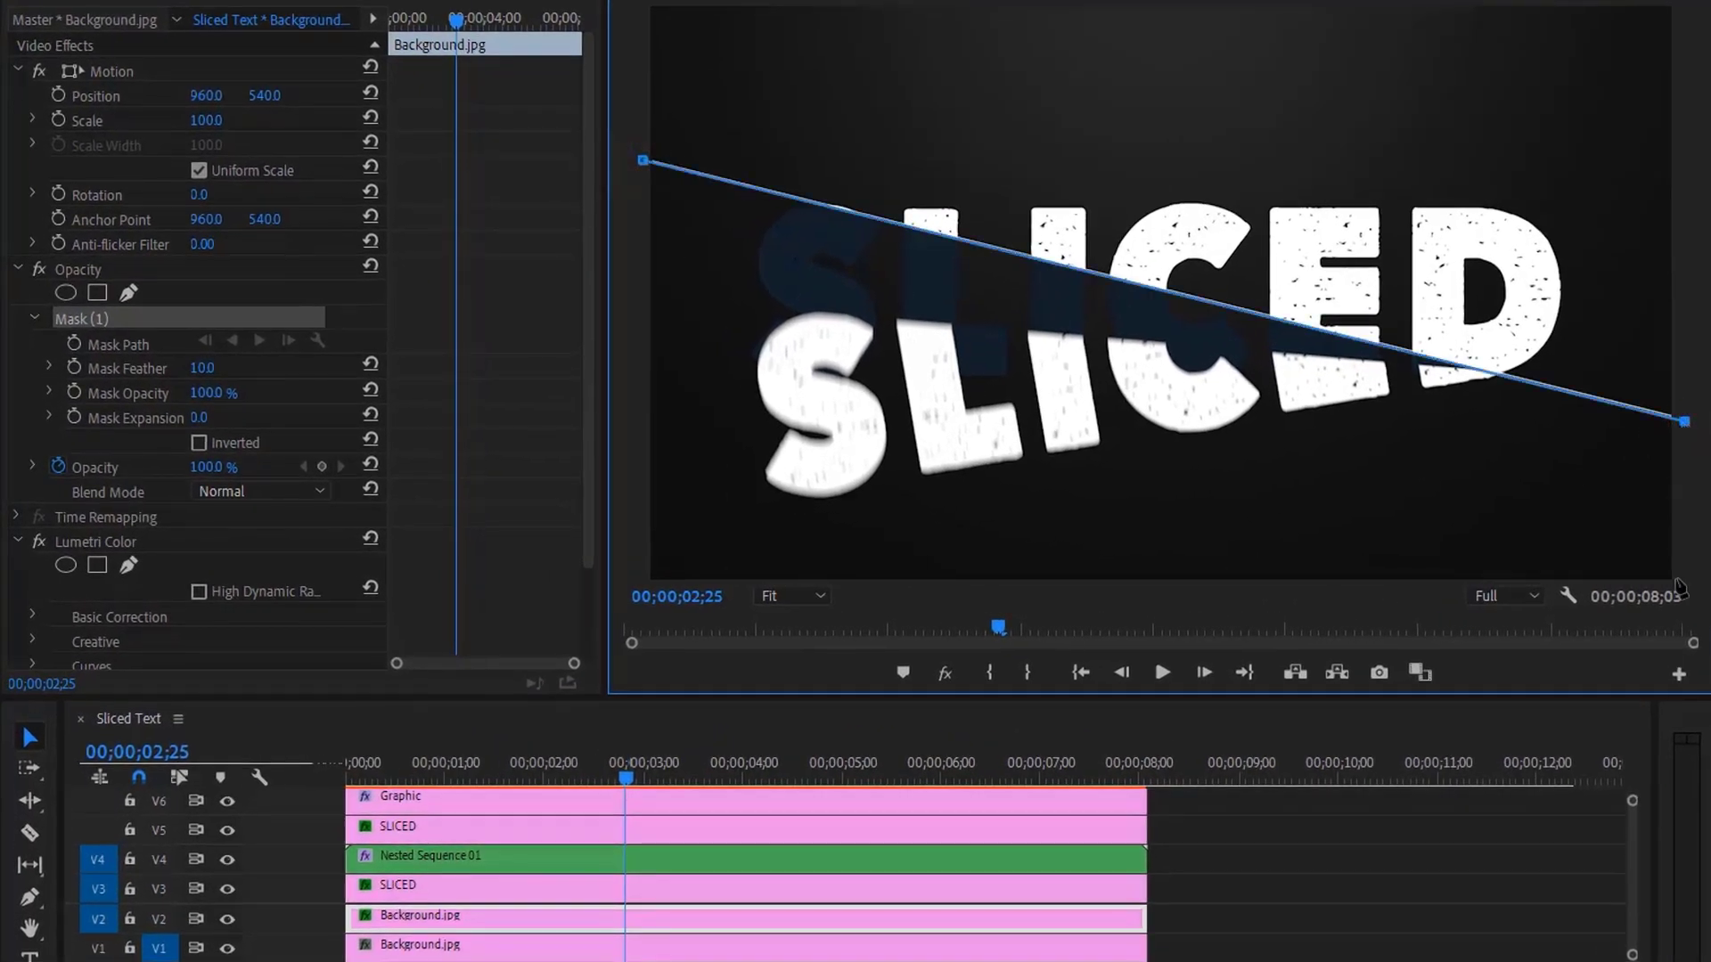
{"action": "left_click", "coordinate": [650, 577]}
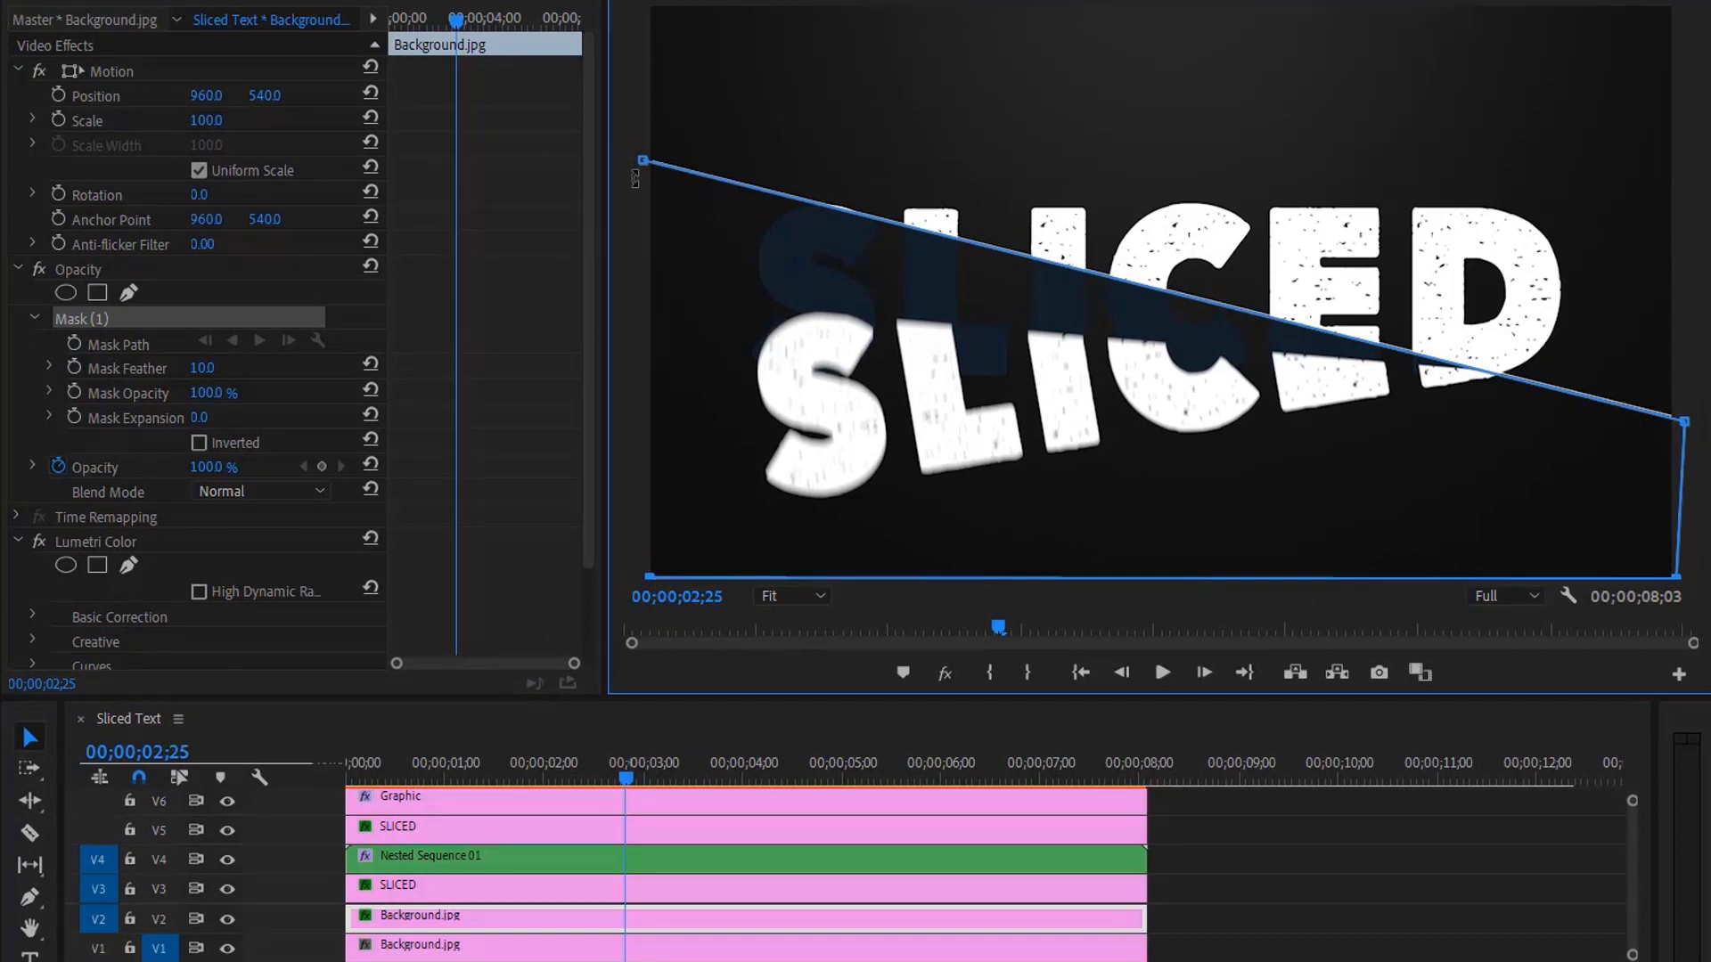
{"action": "left_click", "coordinate": [642, 161]}
- At 25% zoom, push the bottom mask corners outside the frame, then return to Fit at 2;05
{"action": "left_click", "coordinate": [817, 597]}
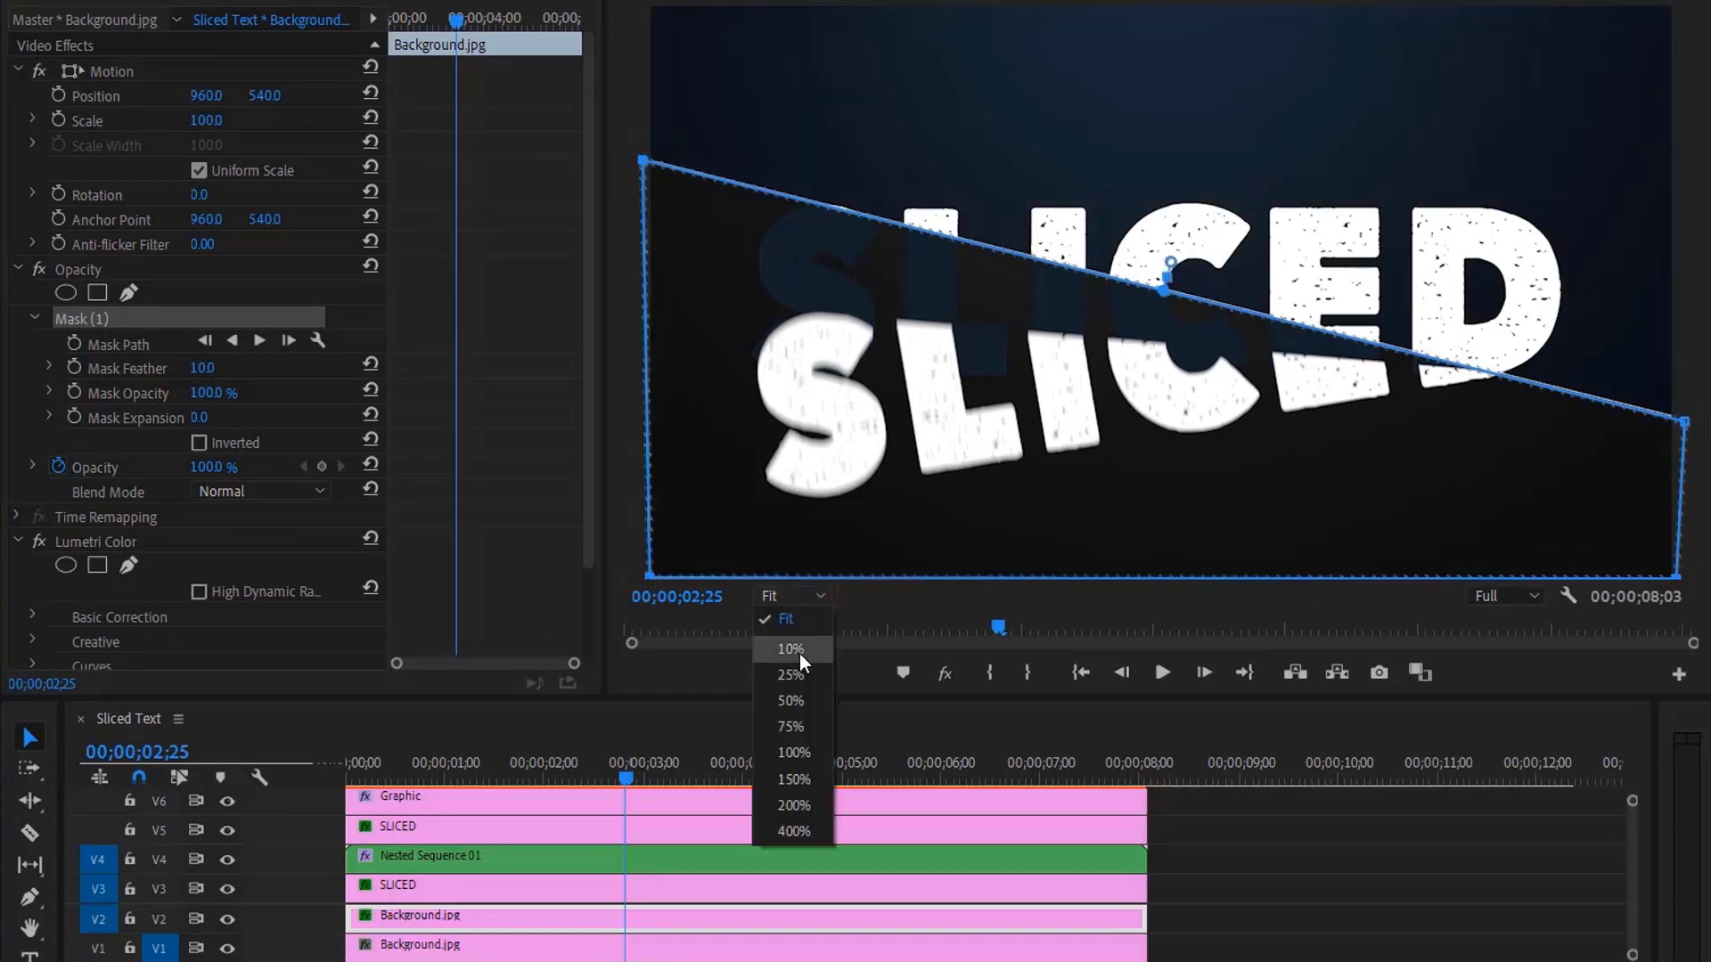
{"action": "left_click", "coordinate": [800, 668]}
{"action": "left_click_drag", "start_coordinate": [1433, 445], "coordinate": [1437, 453]}
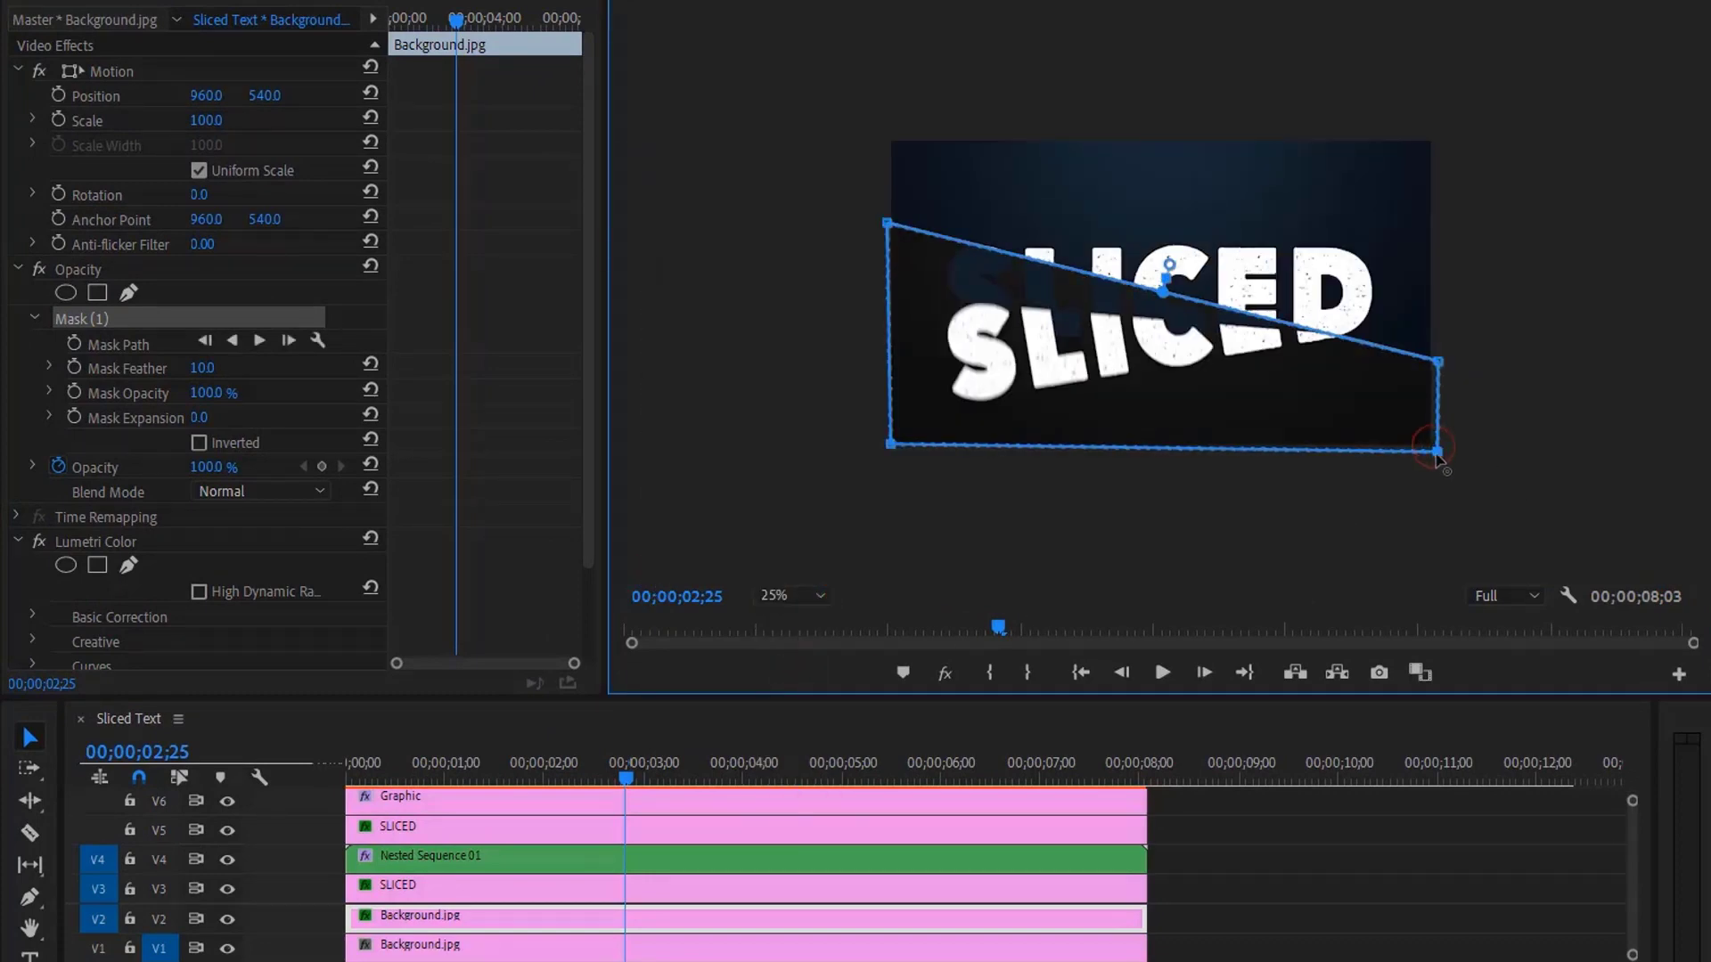
{"action": "left_click_drag", "start_coordinate": [894, 444], "coordinate": [889, 450]}
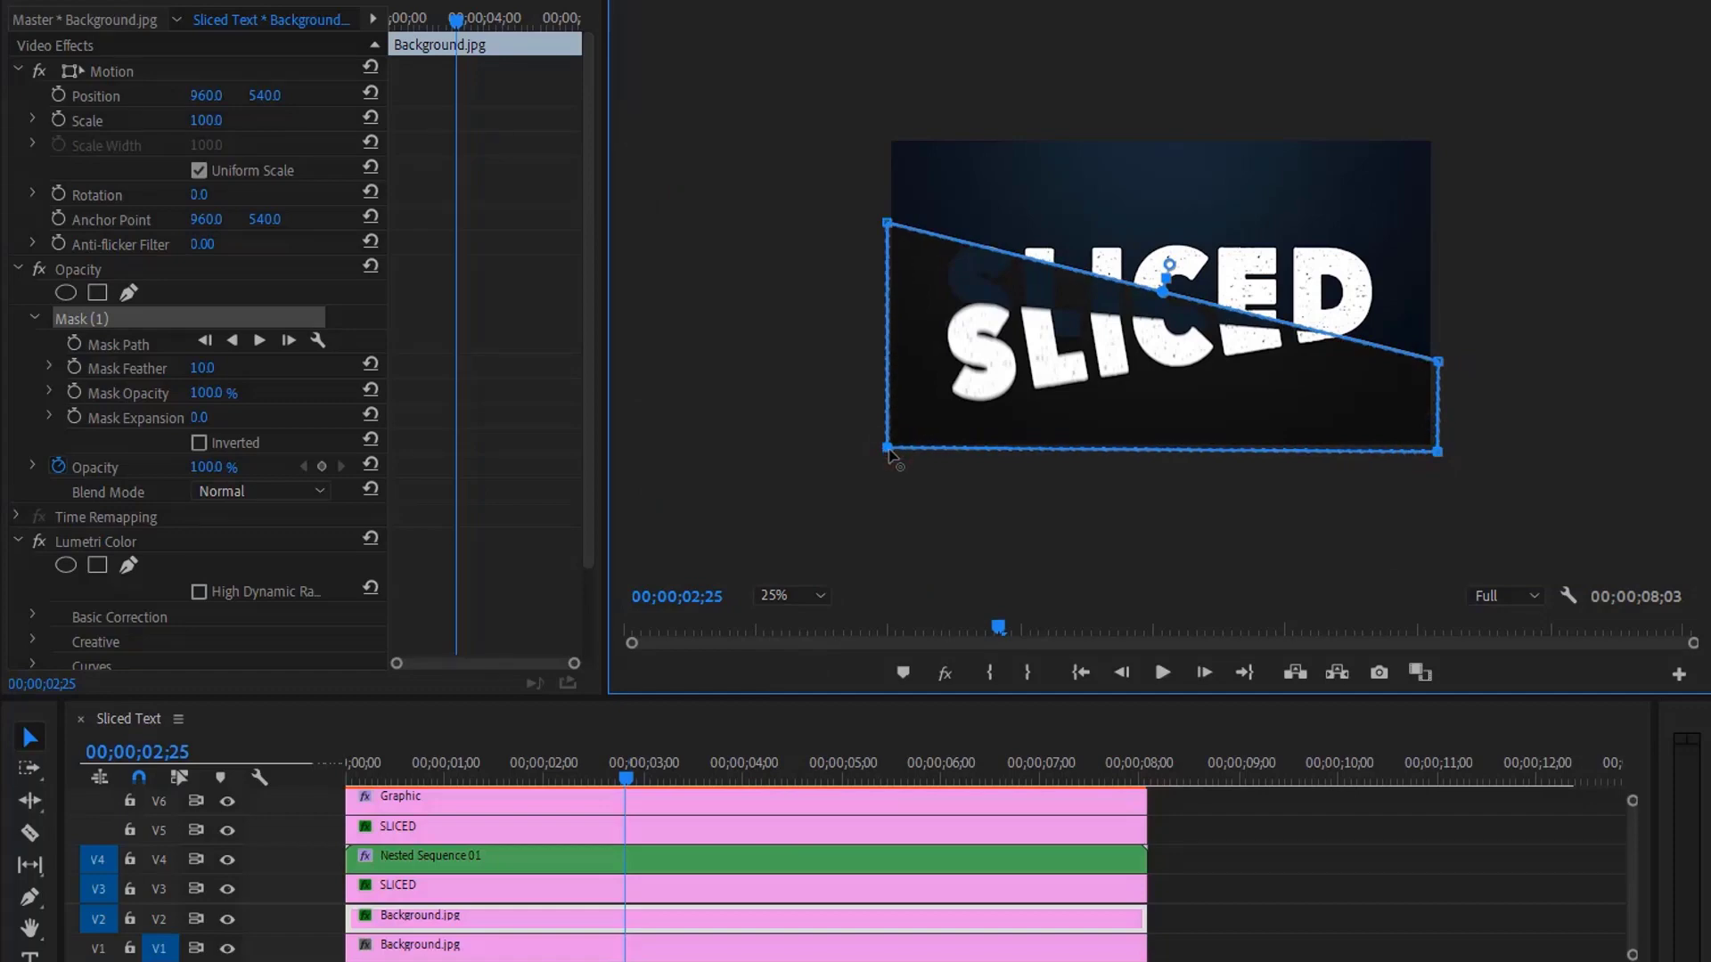
{"action": "left_click", "coordinate": [805, 599]}
{"action": "left_click", "coordinate": [807, 631]}
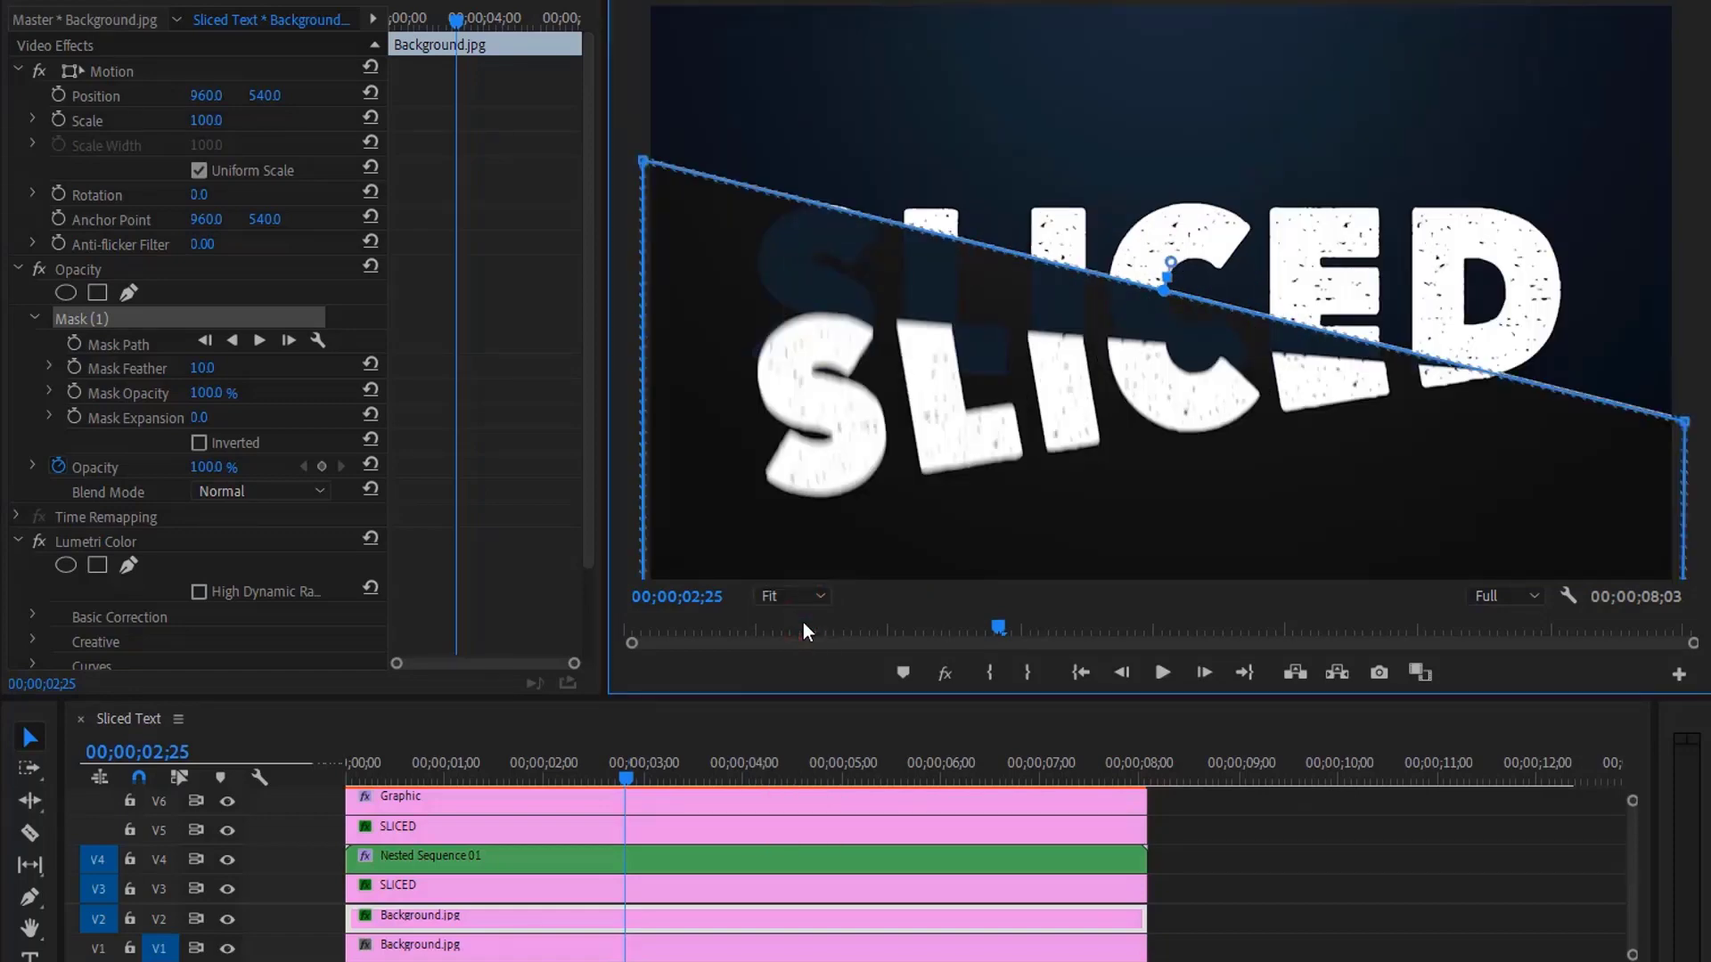
{"action": "left_click_drag", "start_coordinate": [638, 781], "coordinate": [561, 781]}
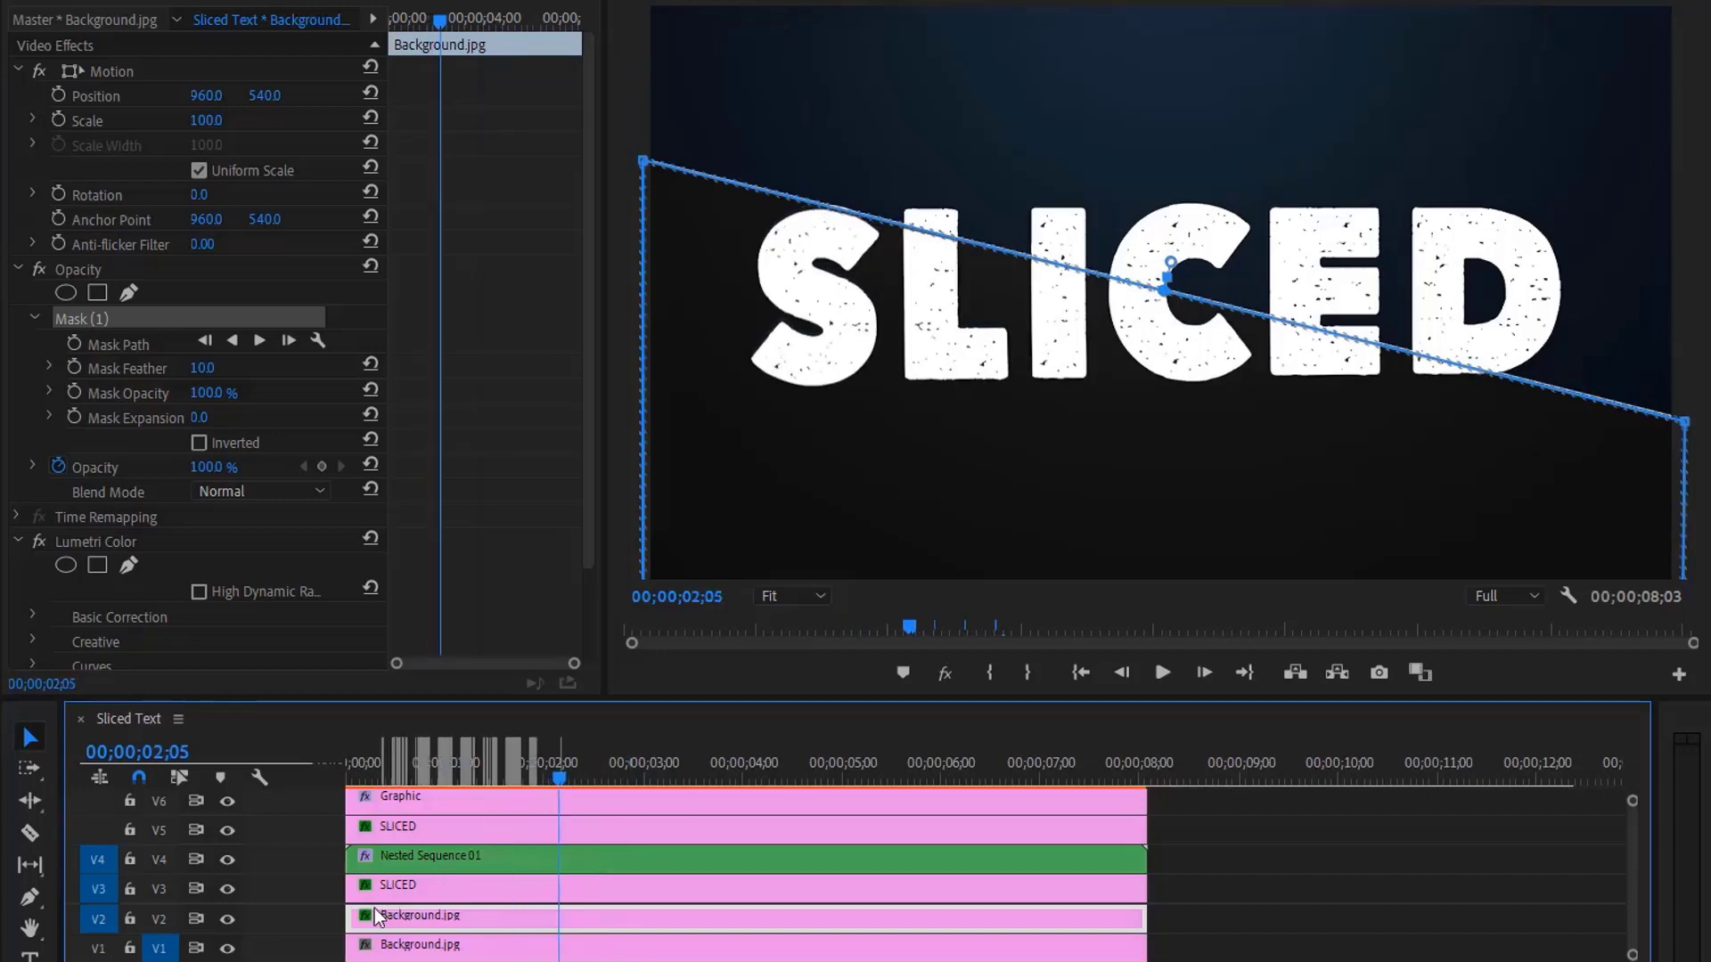
- Trim the V2 background to start at 02;05 and fade its opacity in from zero
{"action": "left_click_drag", "start_coordinate": [378, 918], "coordinate": [559, 918]}
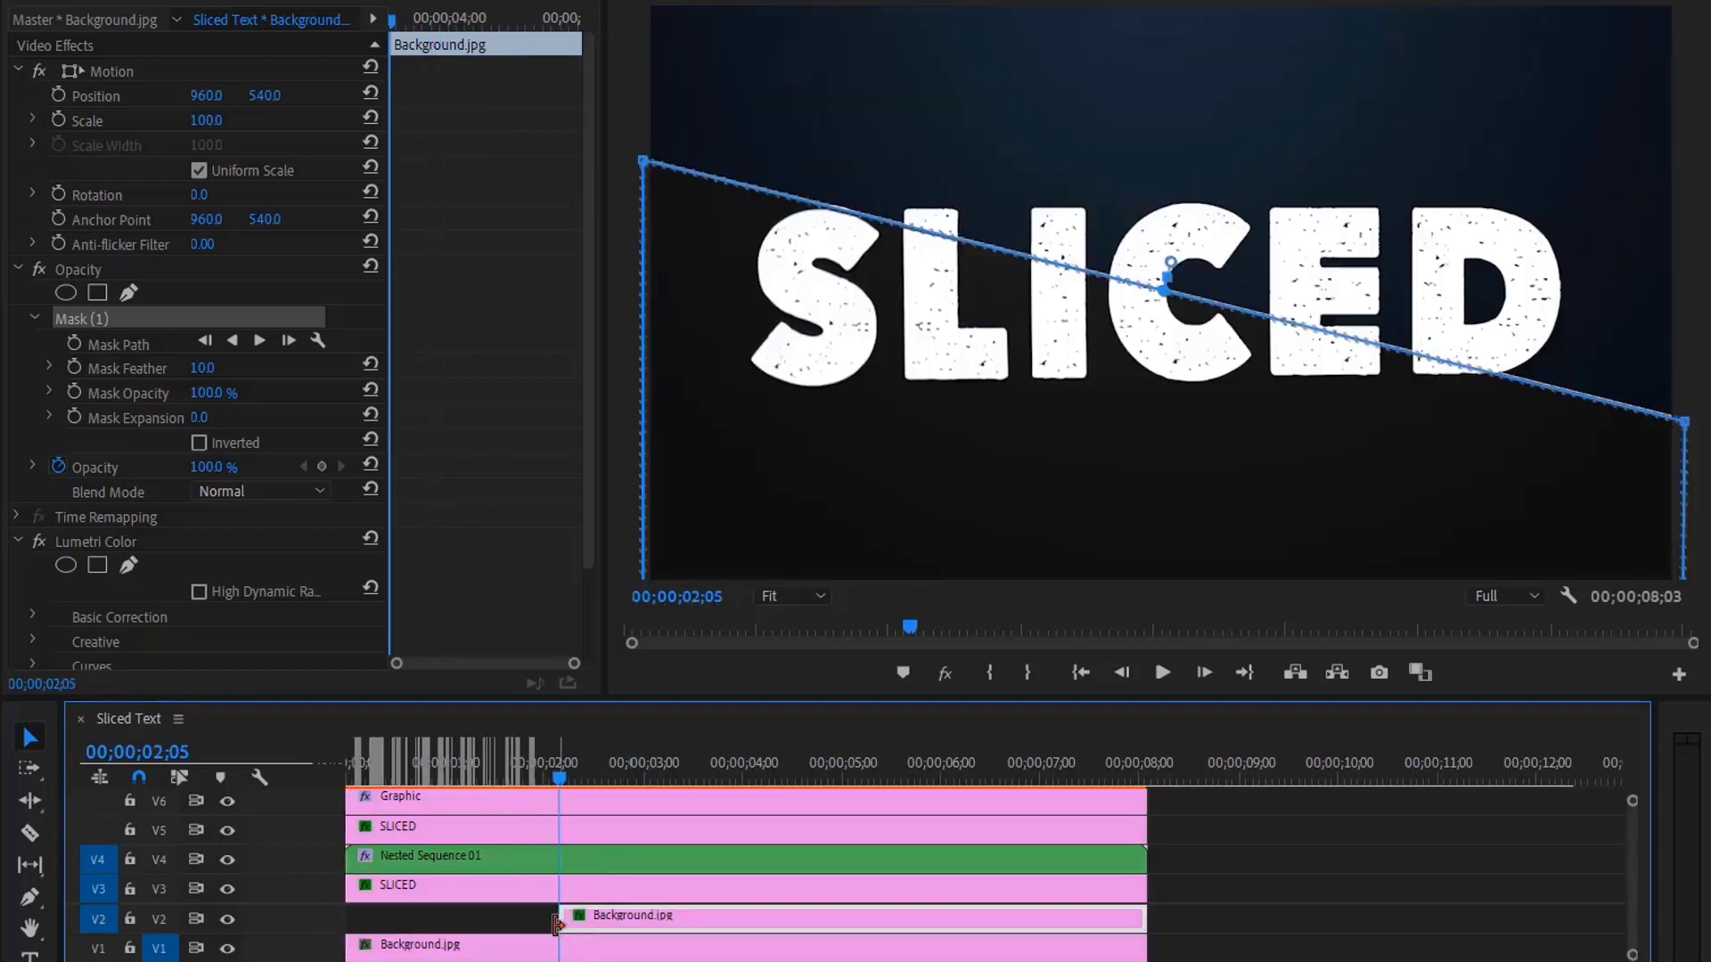
{"action": "scroll", "coordinate": [337, 934], "scroll_direction": "up", "scroll_amount": 1}
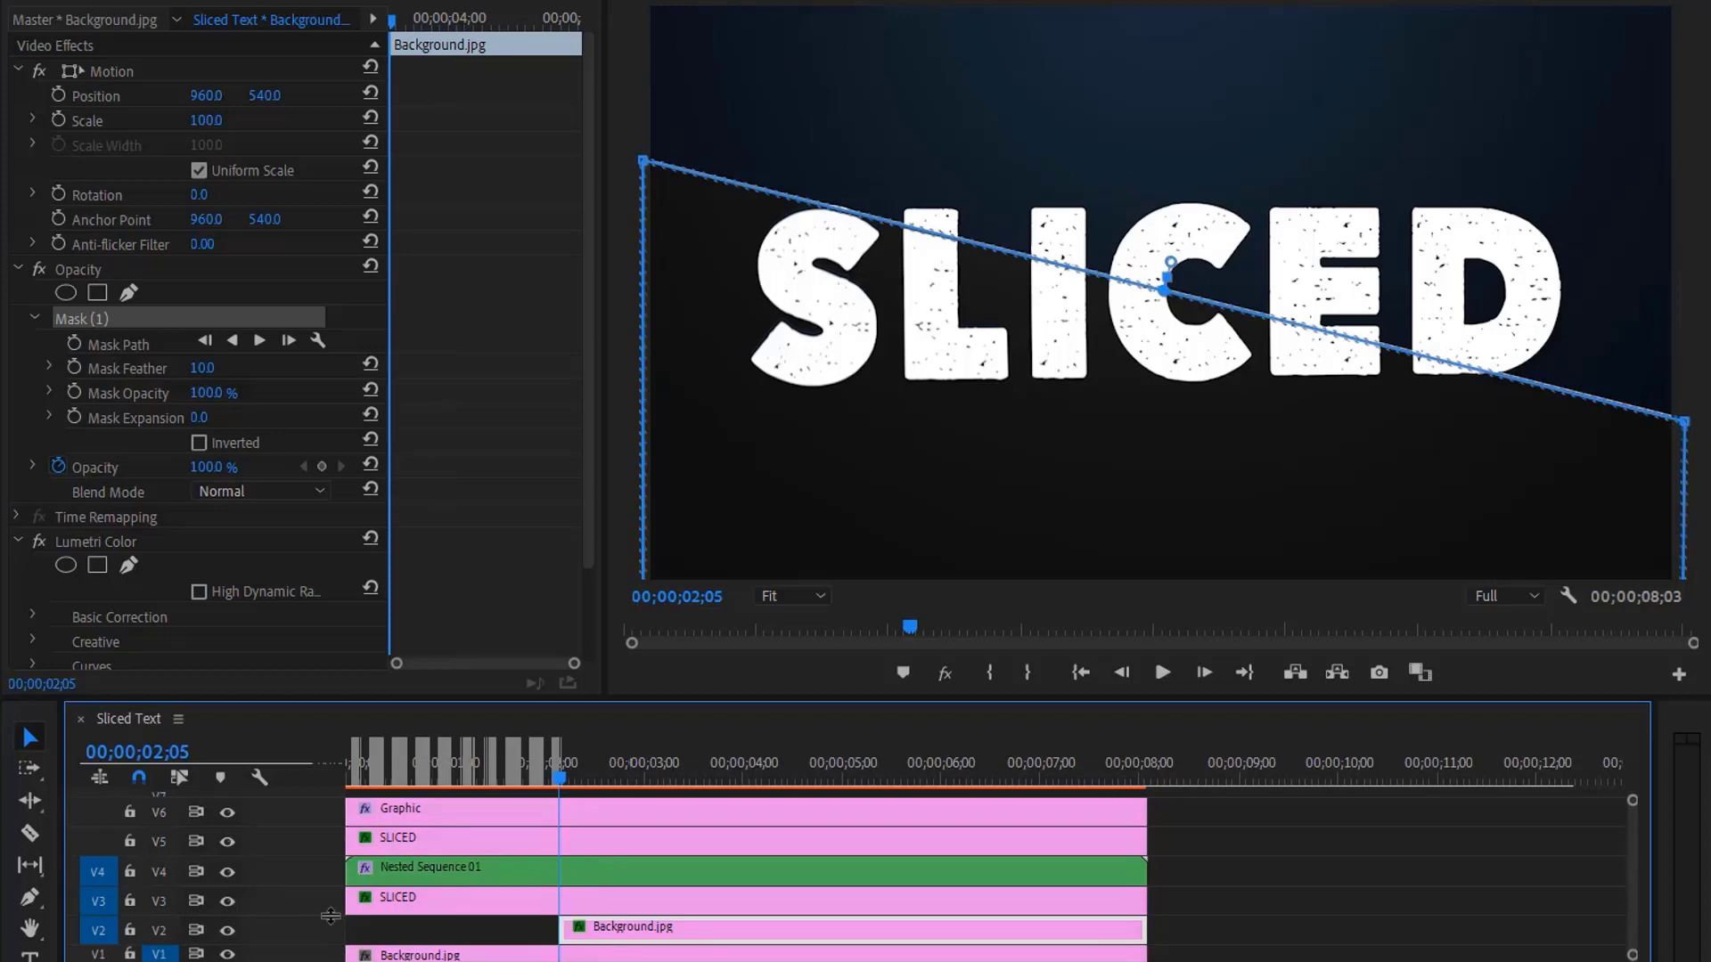
{"action": "left_click_drag", "start_coordinate": [330, 916], "coordinate": [332, 869]}
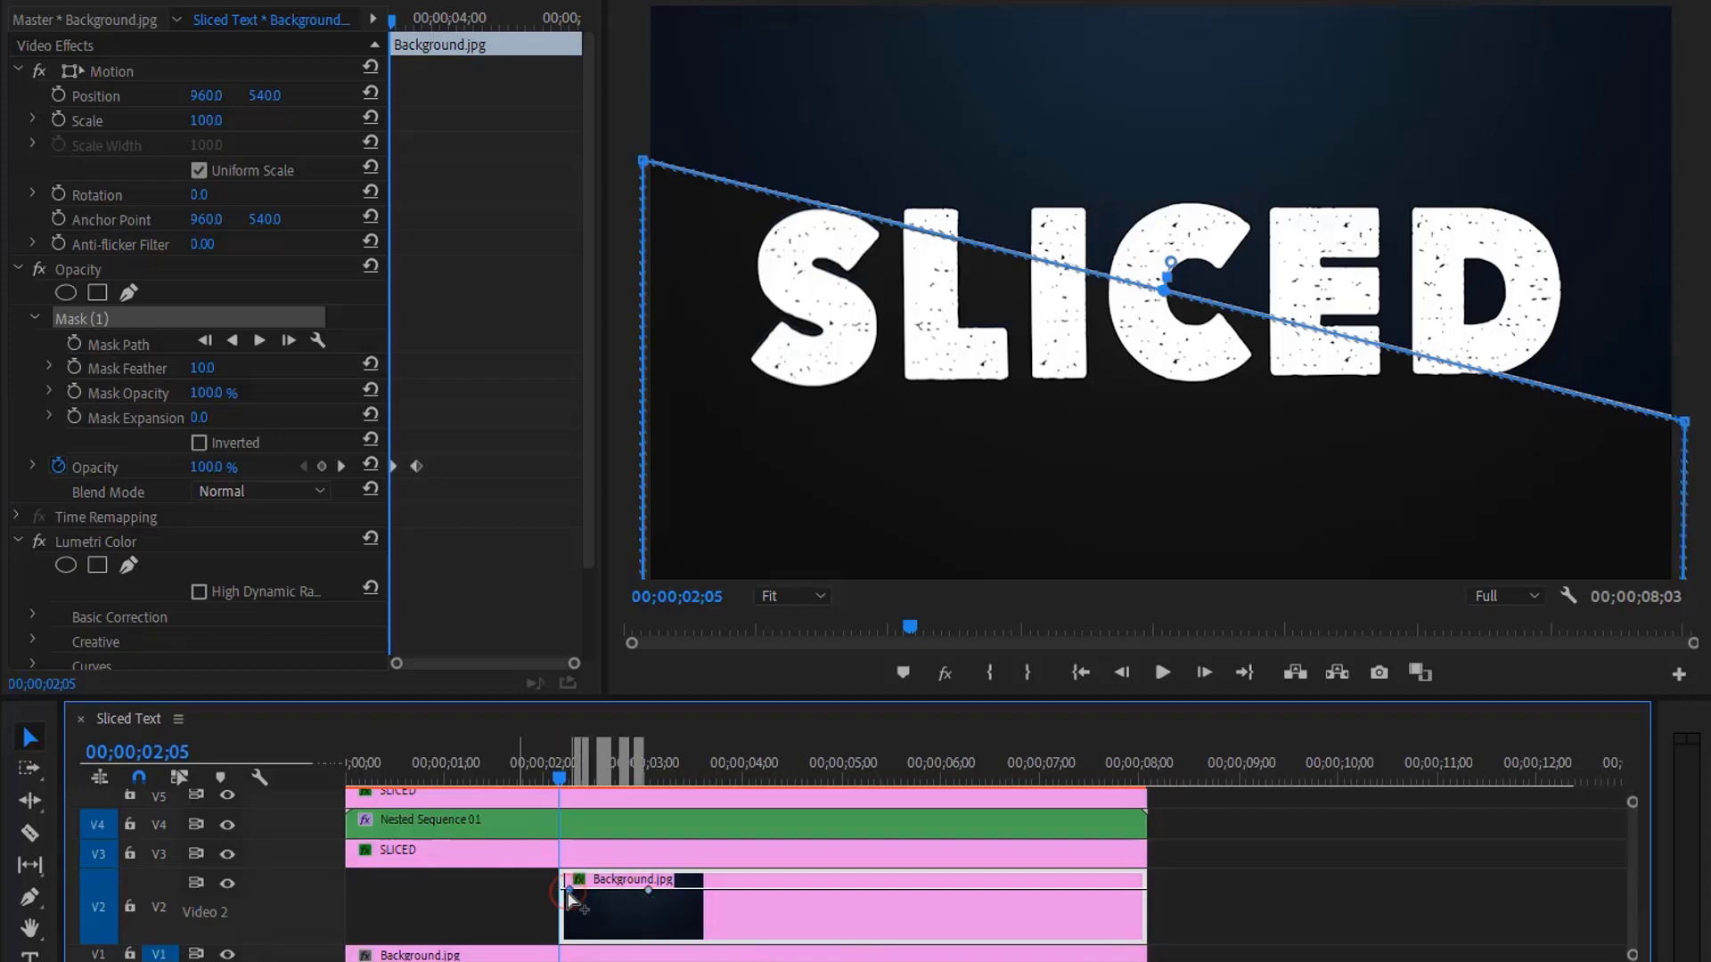
{"action": "left_click_drag", "start_coordinate": [570, 891], "coordinate": [561, 935]}
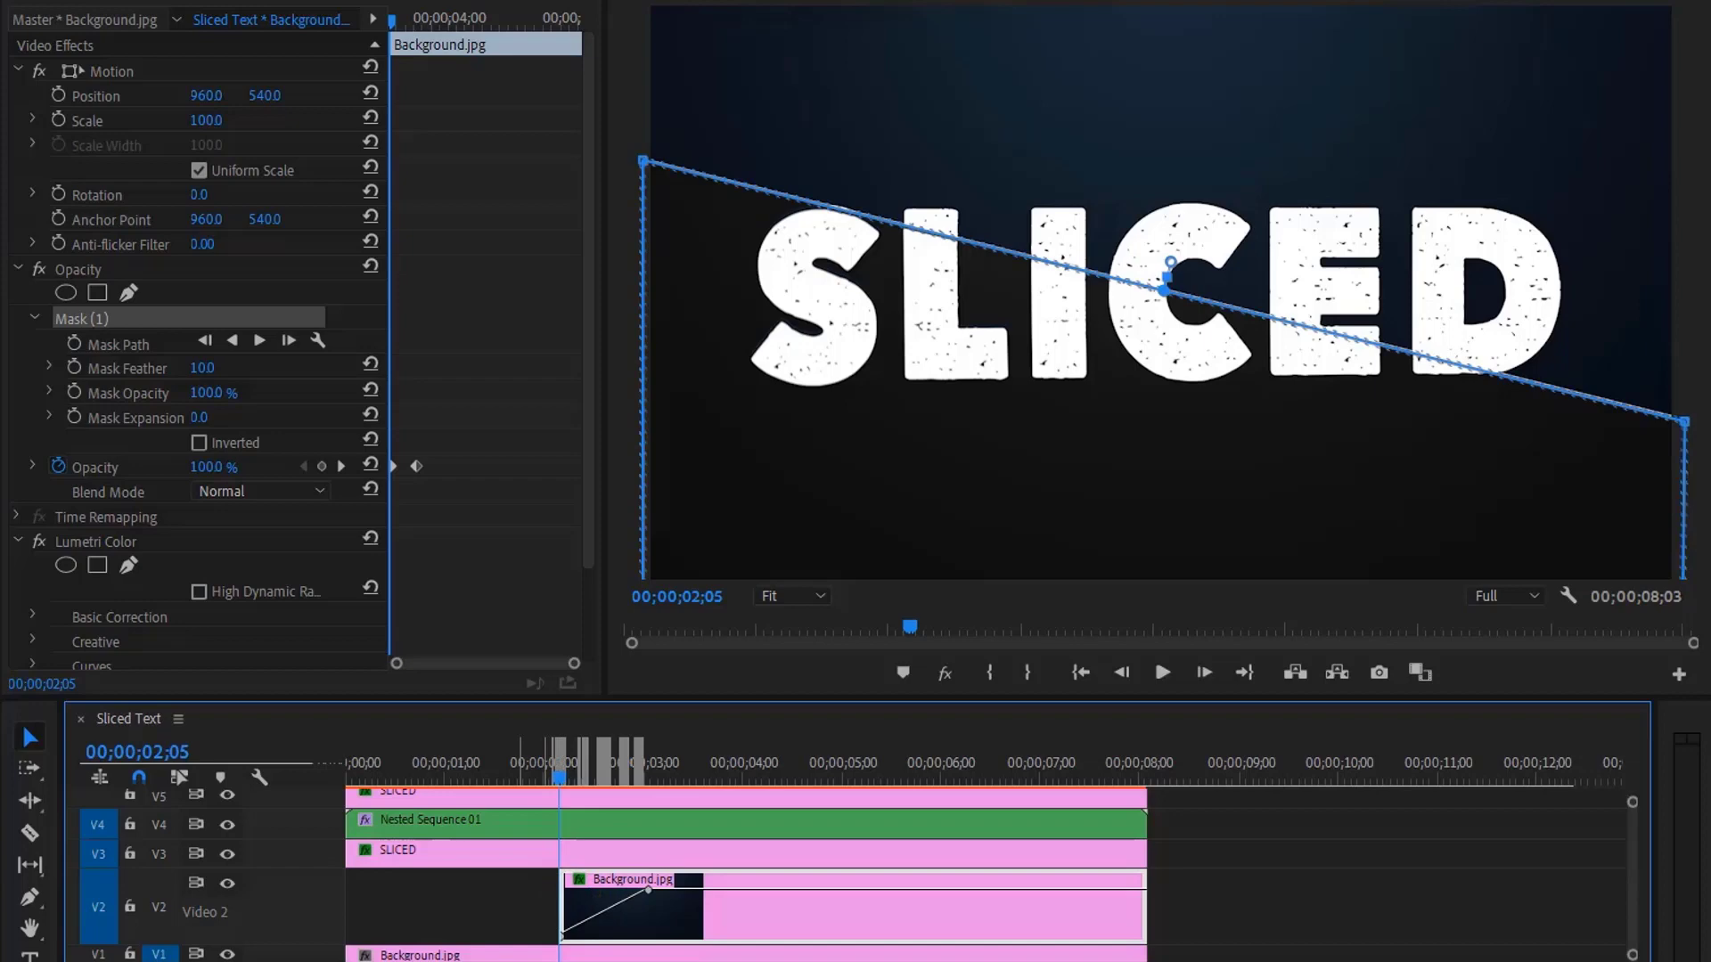
- Preview the background fade-in from around 2 seconds
{"action": "key", "text": "space"}
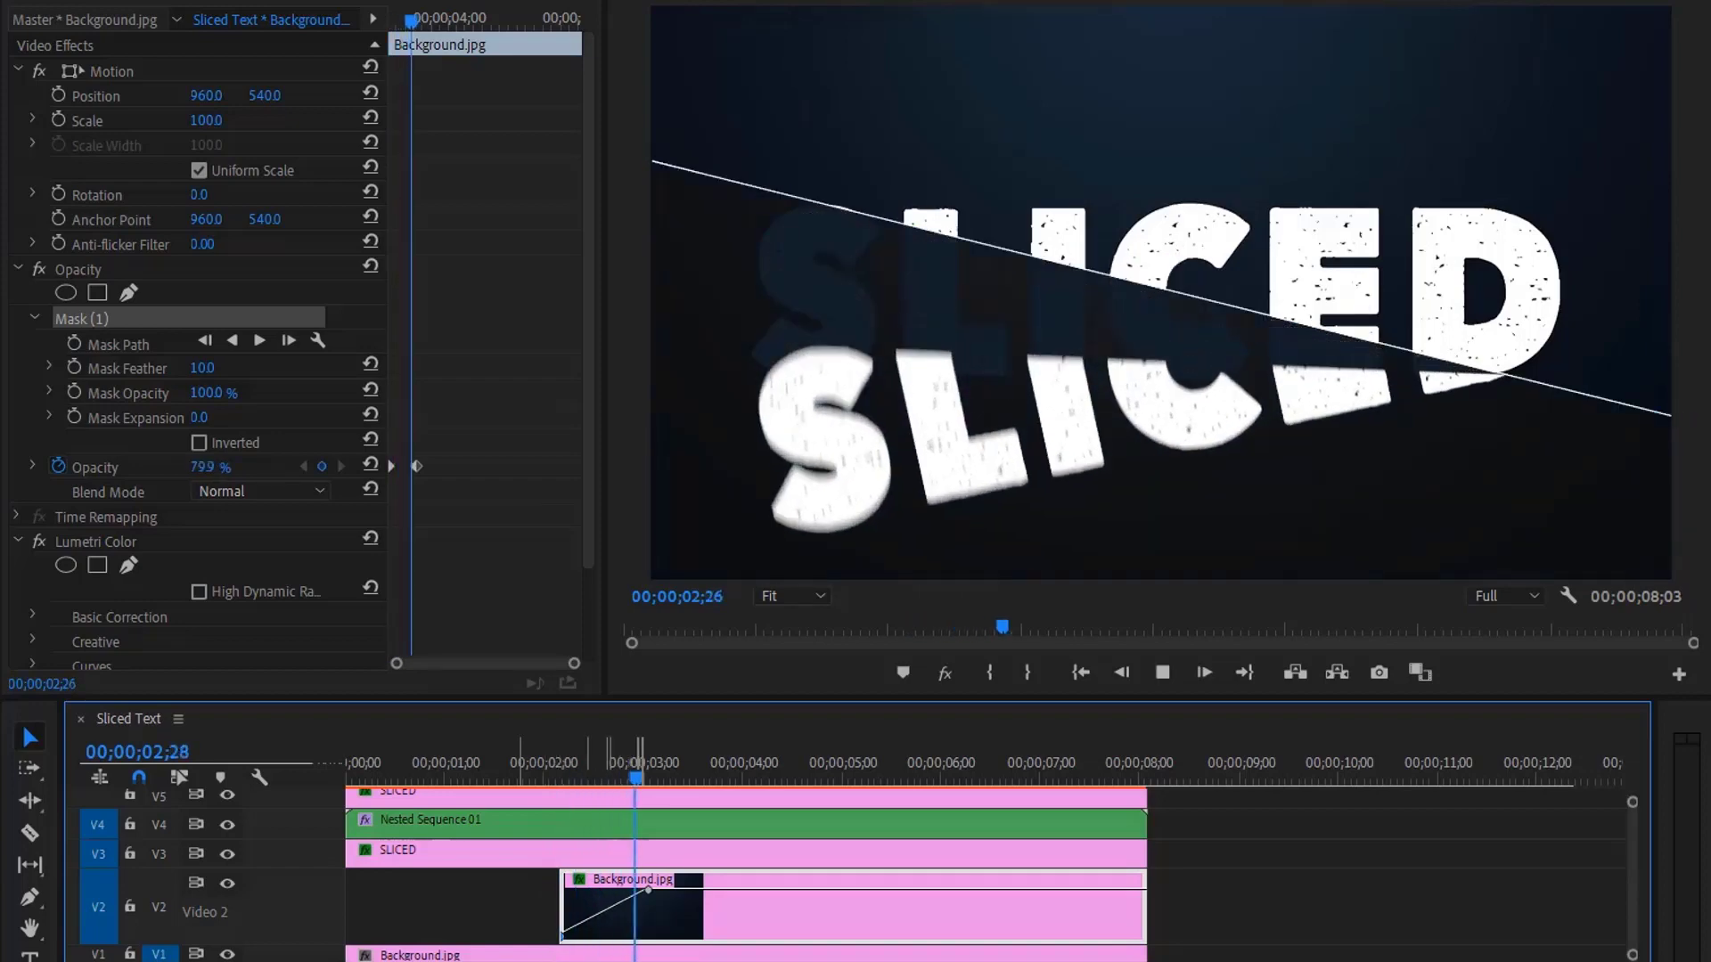
{"action": "left_click", "coordinate": [553, 767]}
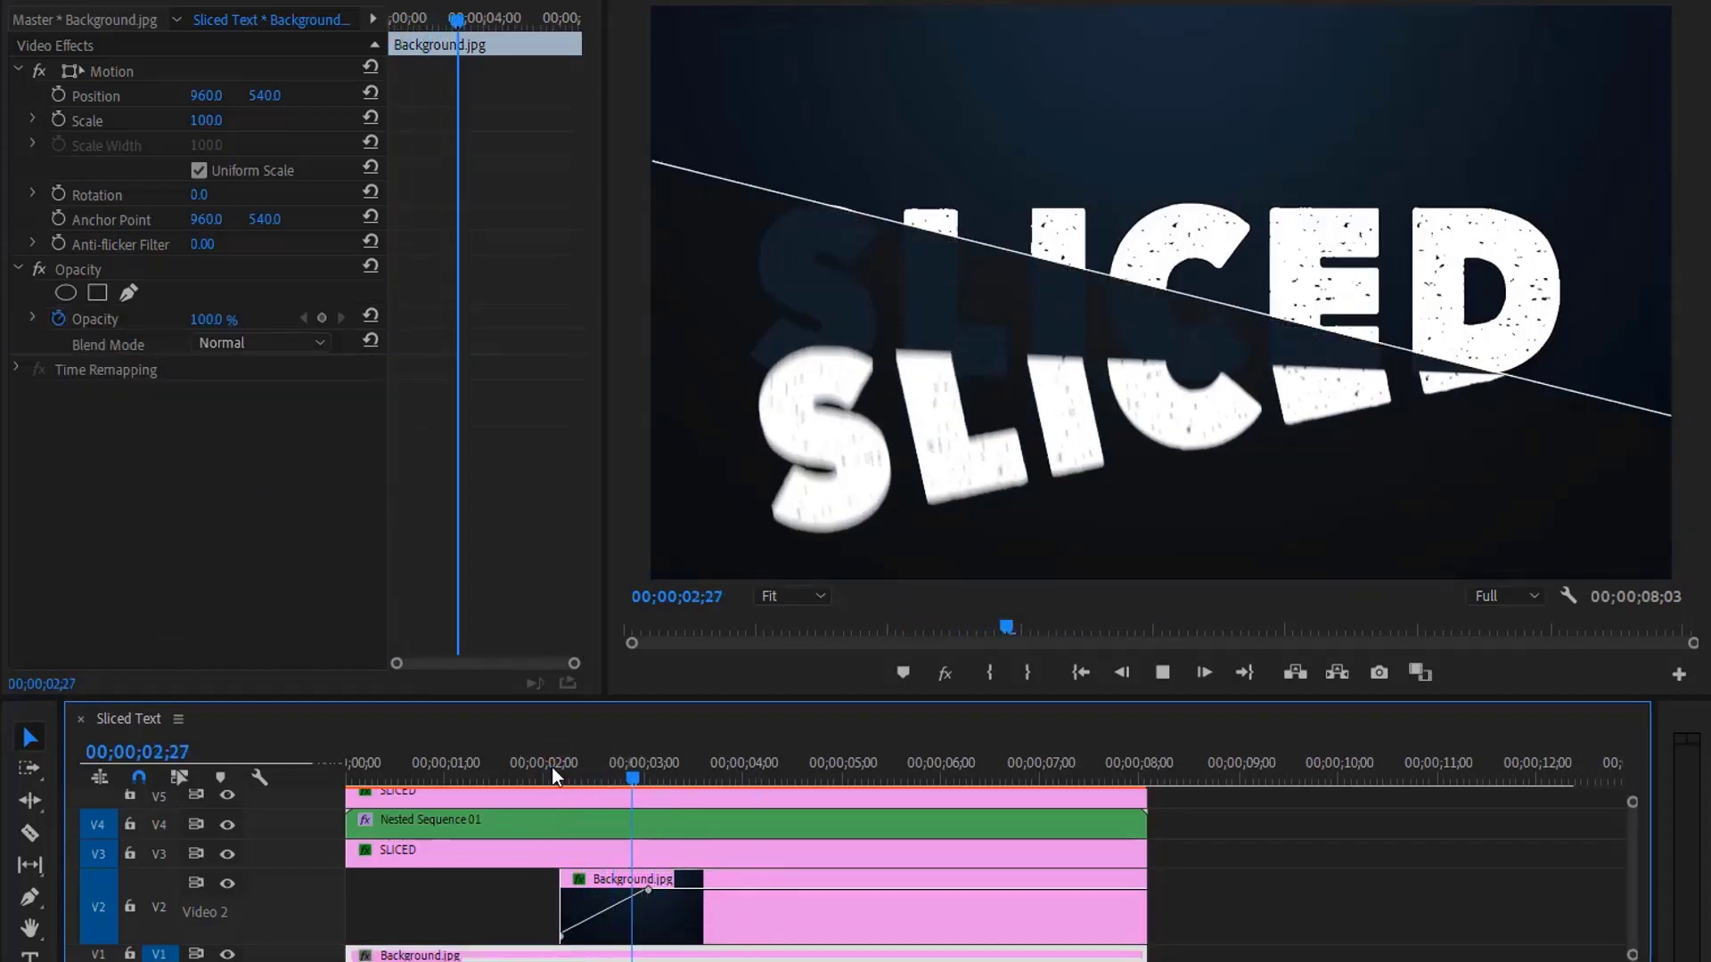
{"action": "key", "text": "shift+1"}
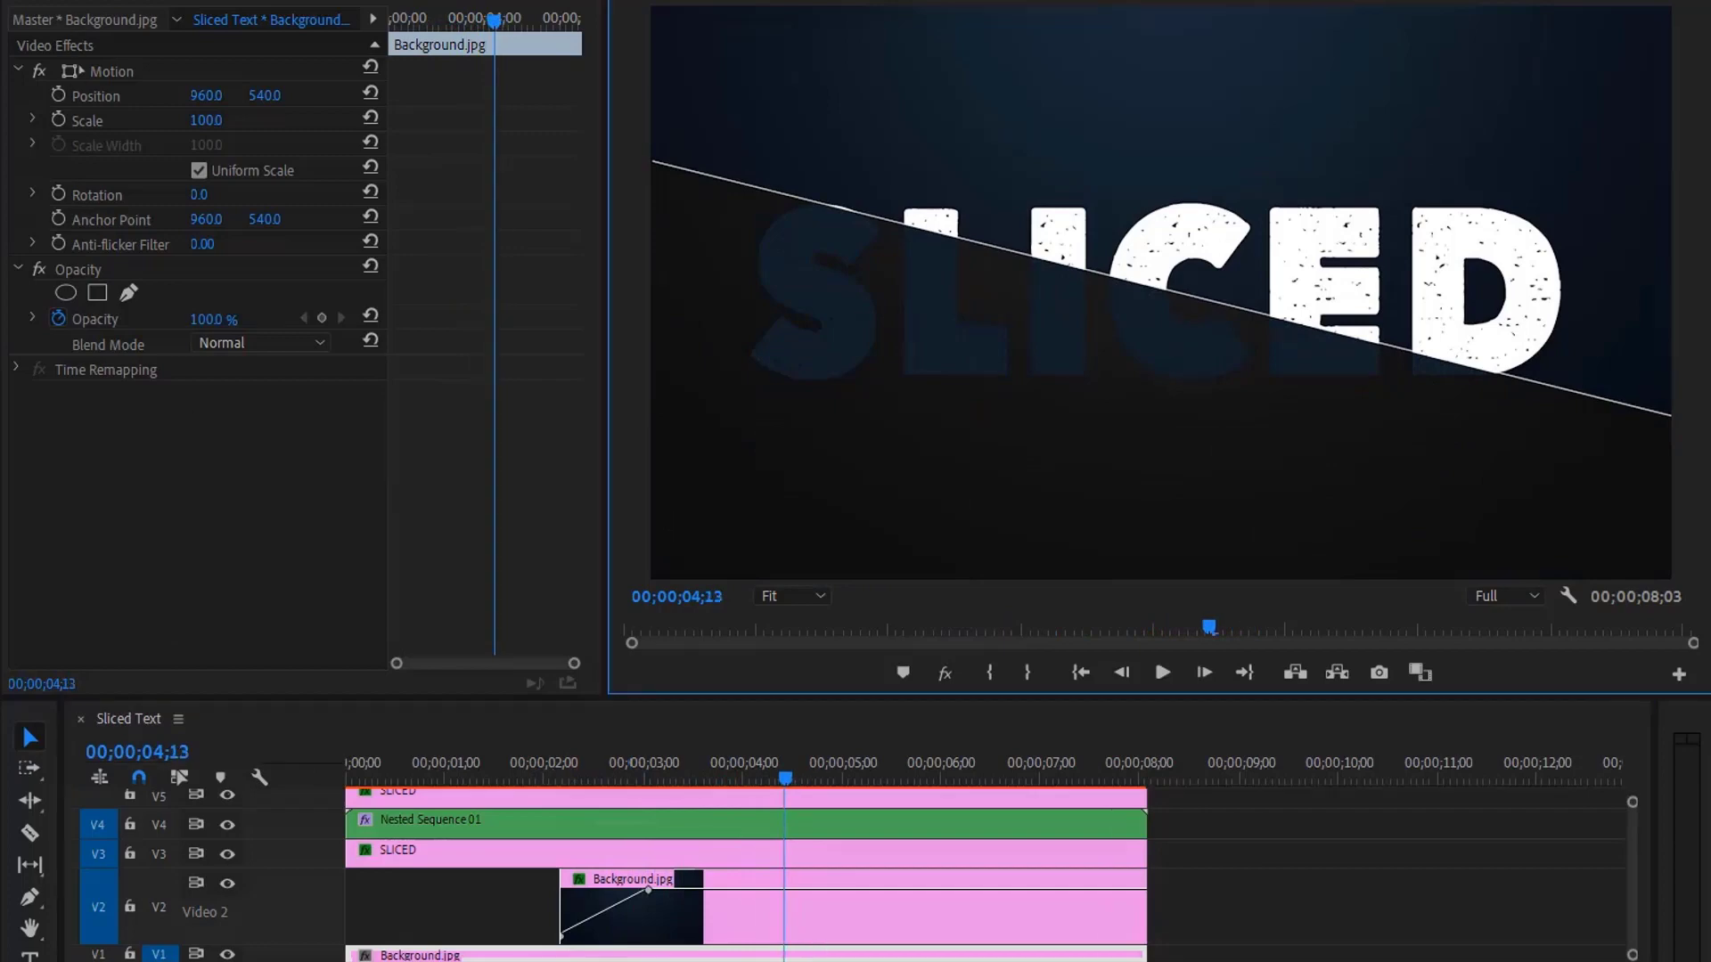
- Add Sliced Text.mp4 on A1 and preview the animation with sound from just before the slice
{"action": "left_click_drag", "start_coordinate": [53, 152], "coordinate": [488, 891]}
{"action": "left_click", "coordinate": [536, 696]}
{"action": "key", "text": "Left"}
{"action": "key", "text": "Left"}
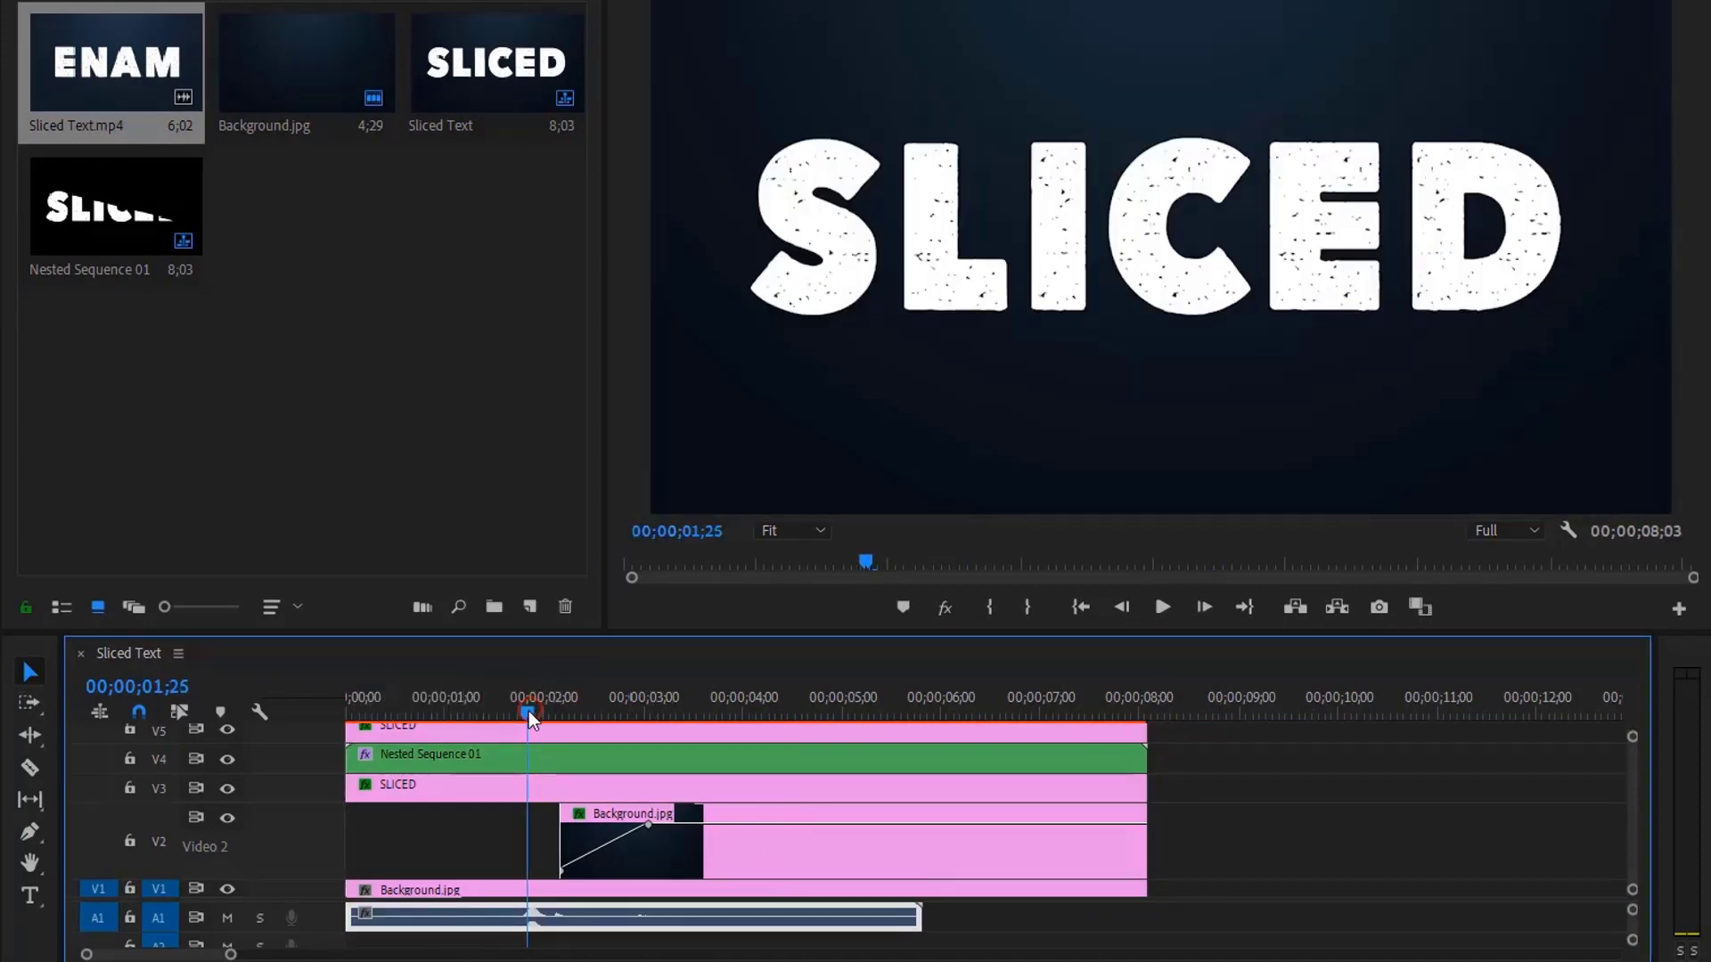
{"action": "left_click_drag", "start_coordinate": [528, 711], "coordinate": [517, 713]}
{"action": "key", "text": "space"}
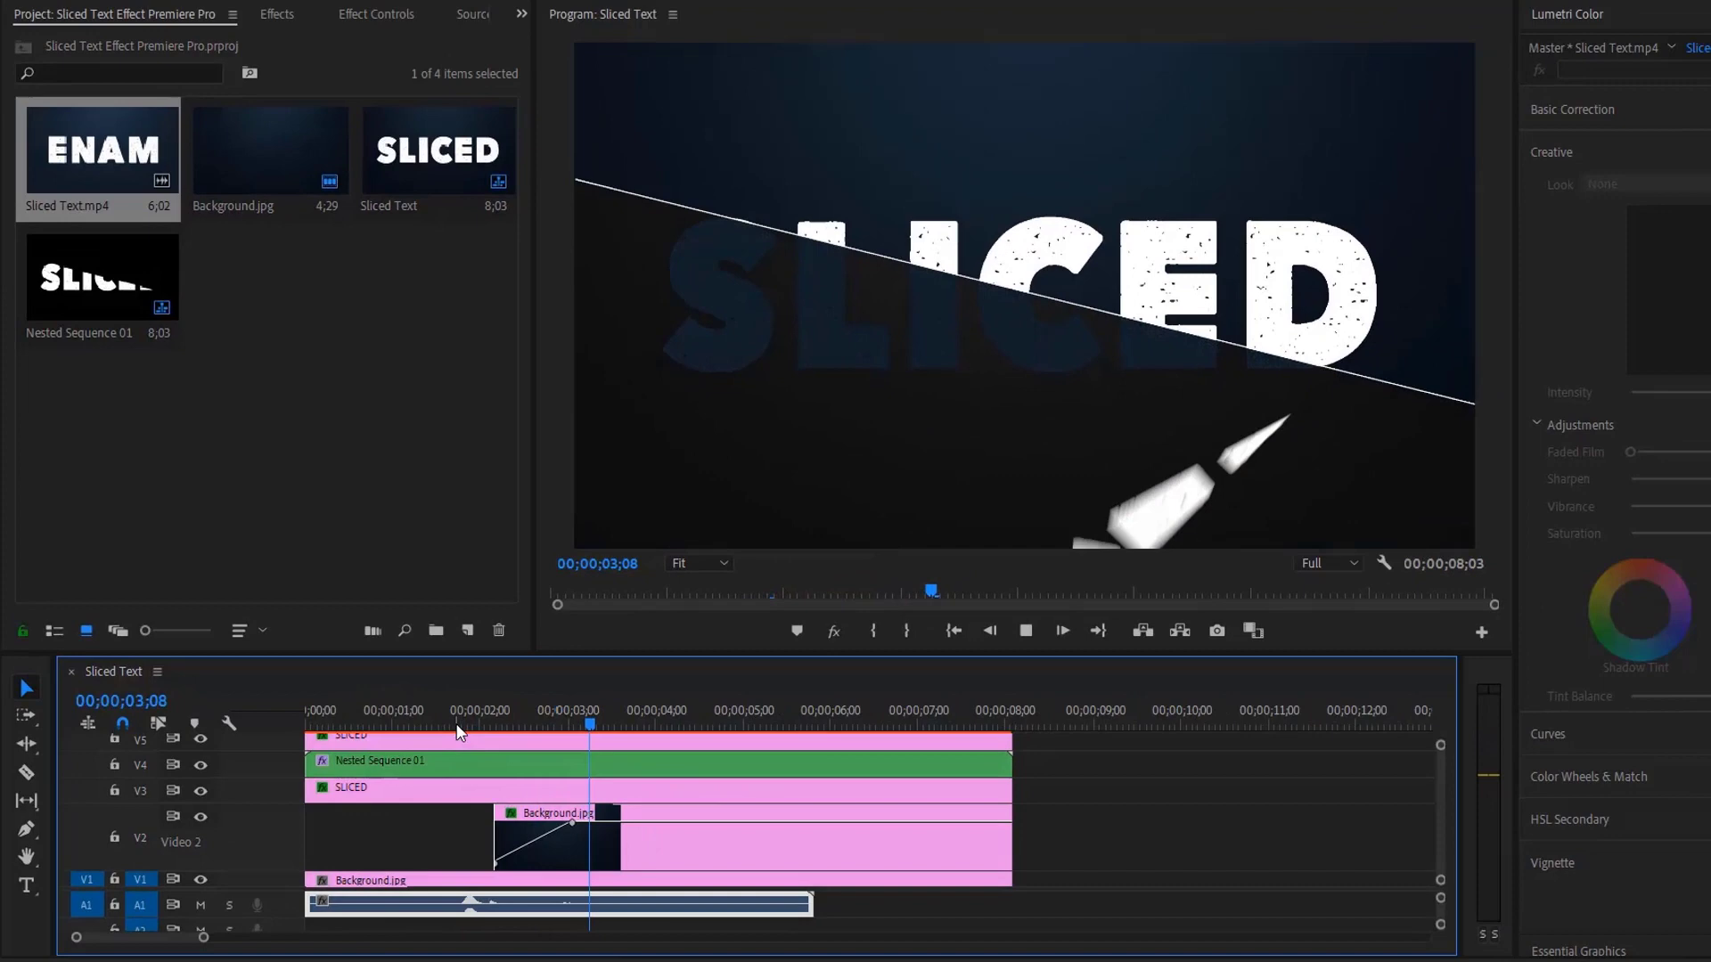
- Maximize the Program Monitor panel for a full-window preview
{"action": "double_click", "coordinate": [635, 17]}
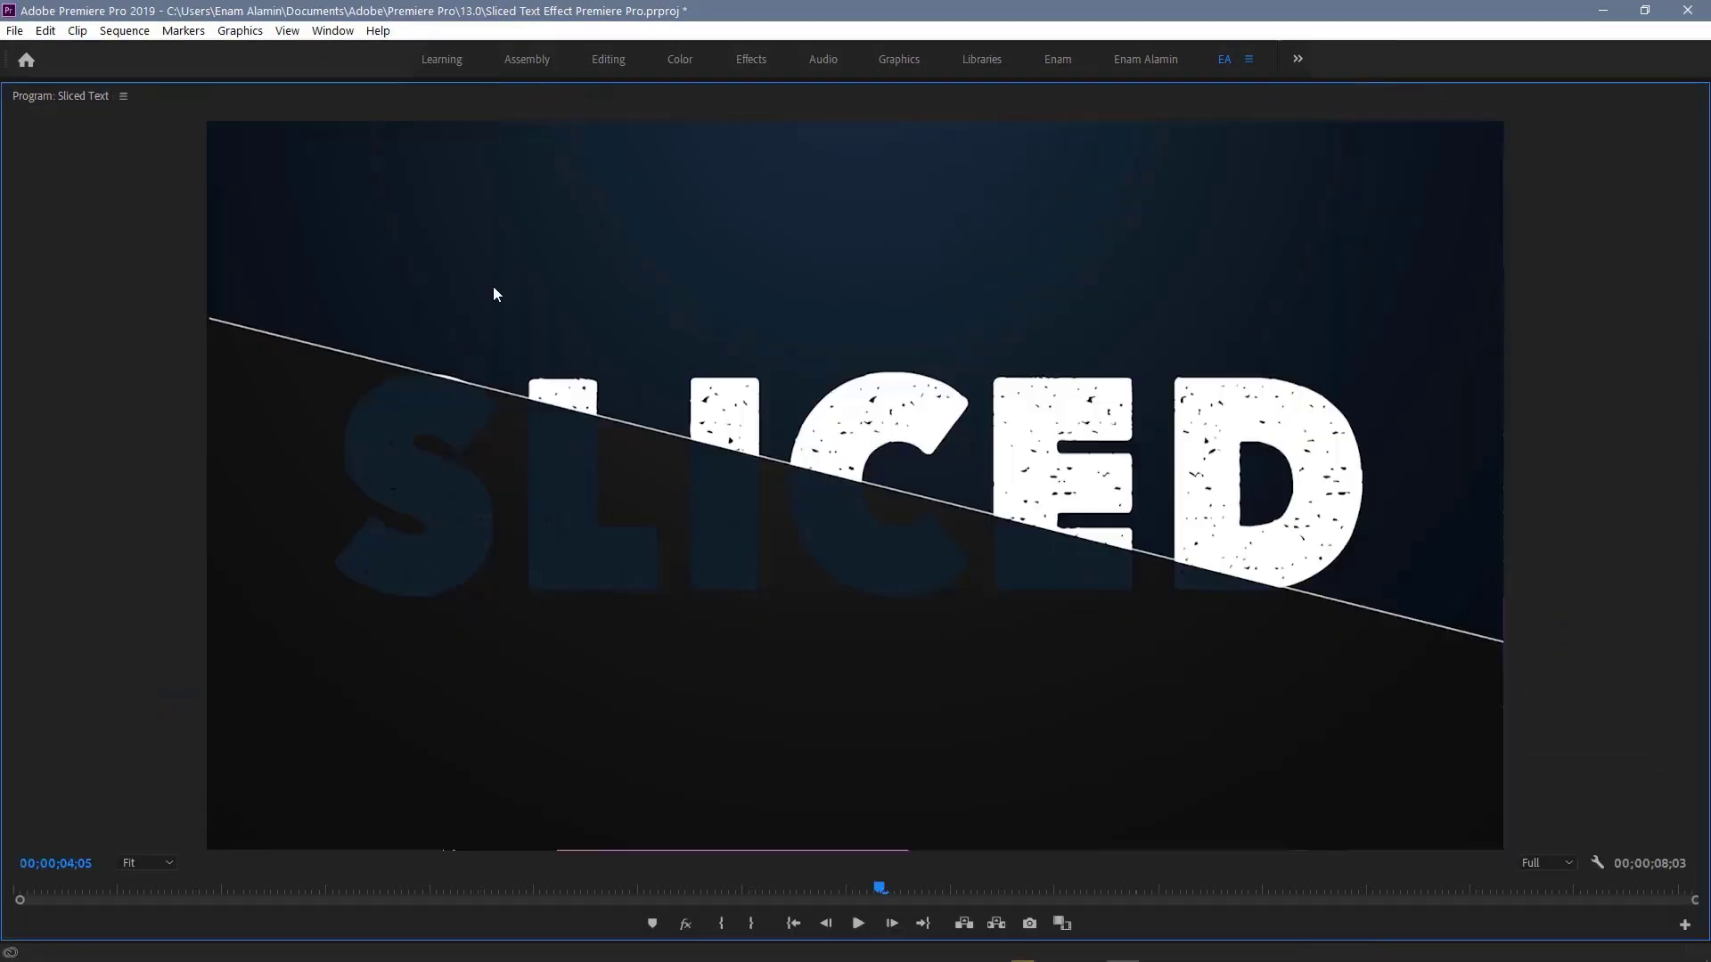